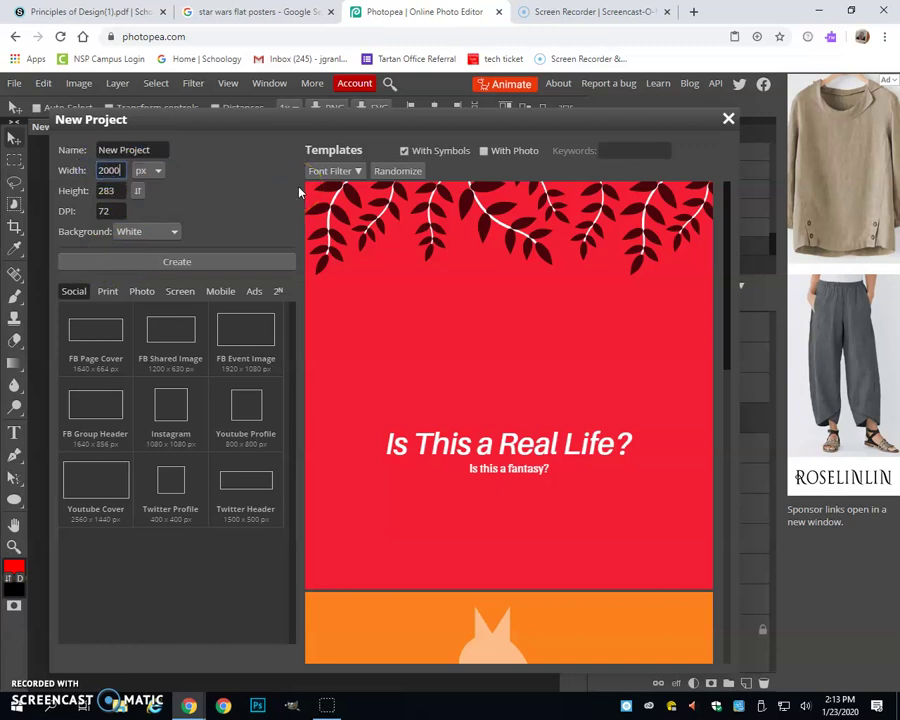
- Set the new project's height to 2000 px, name it Logo, and create the document
left_click(118, 190)
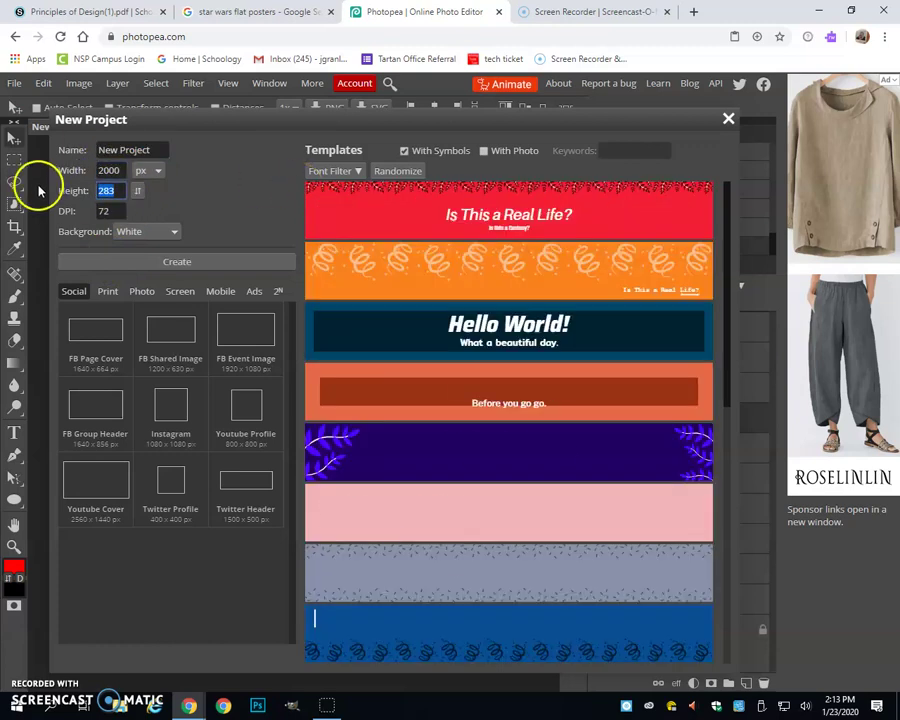
type("20000")
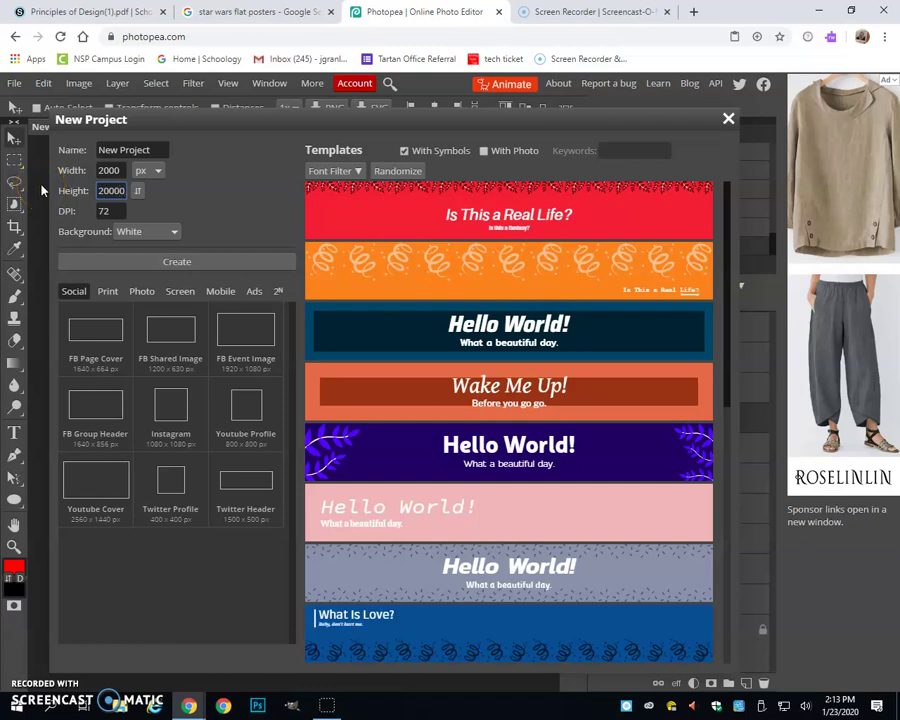
left_click(160, 149)
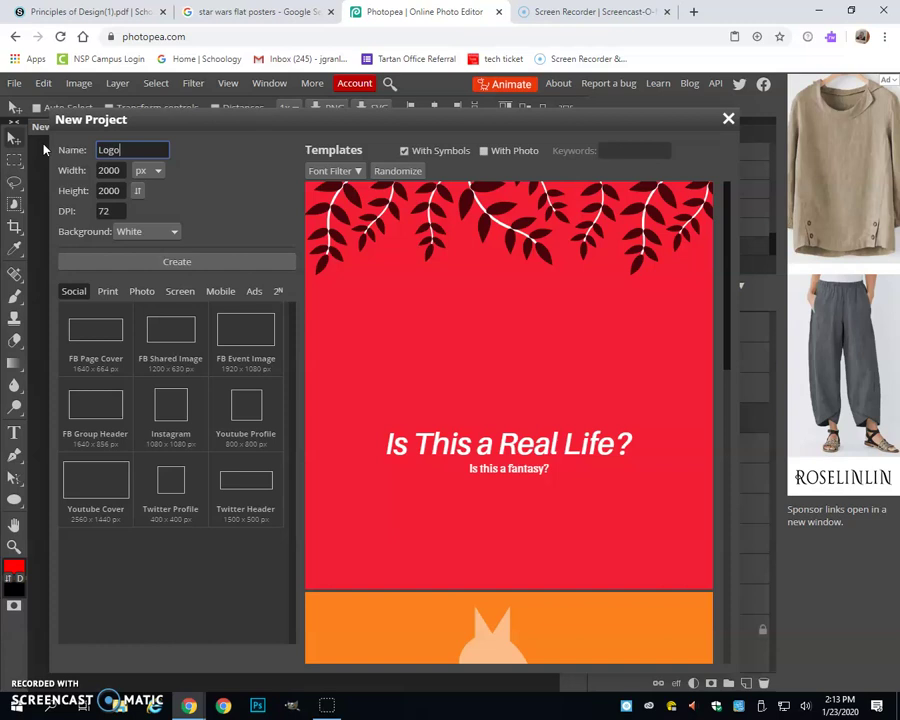
left_click(195, 262)
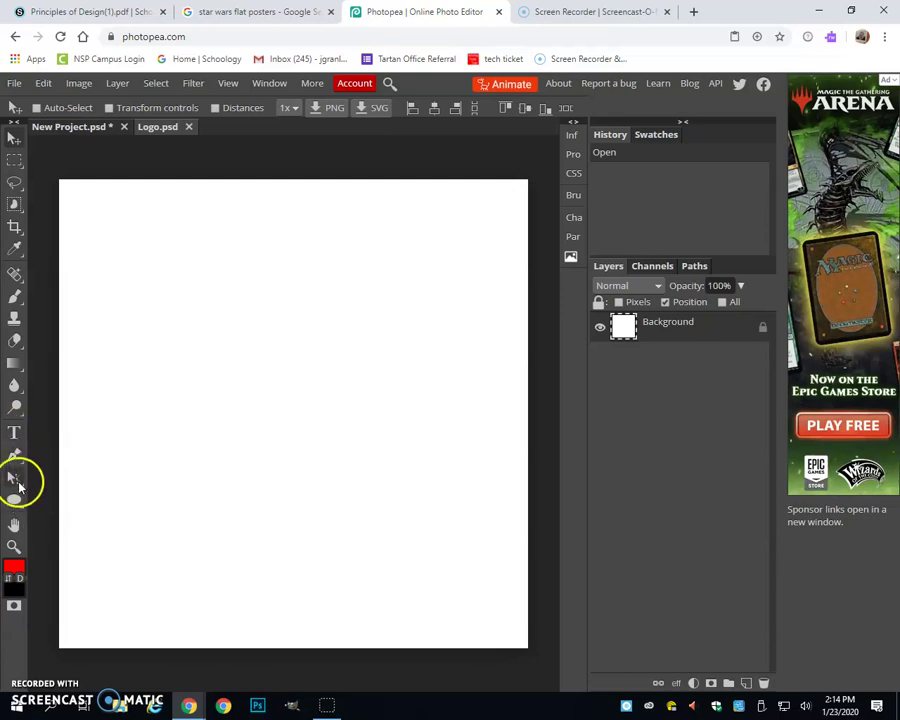
- Add the text "Head Butting Design" near the middle of the canvas, with each word on its own line, and nudge it slightly
left_click(15, 434)
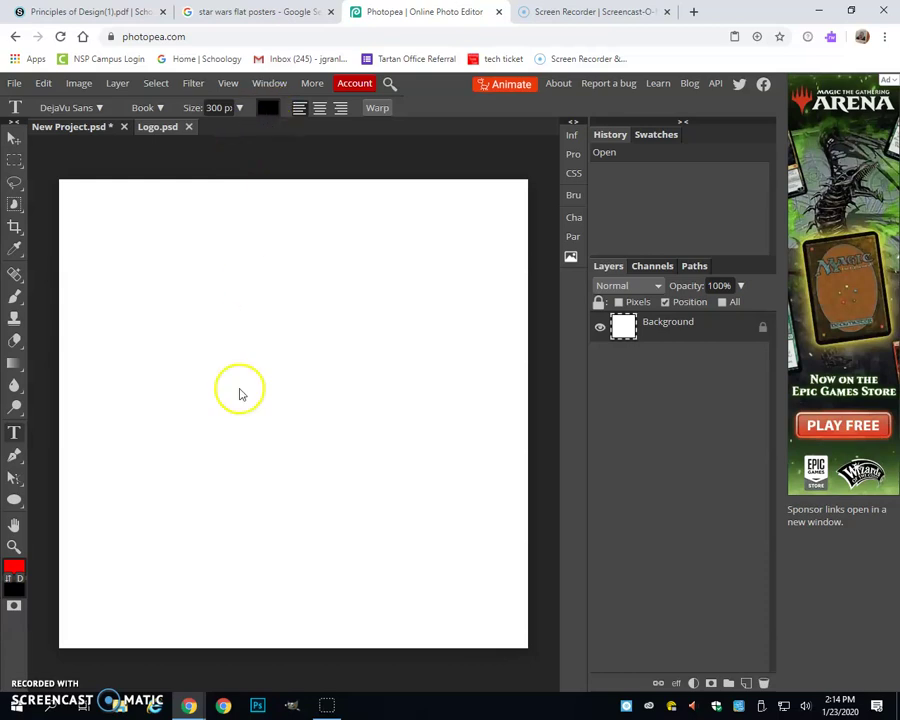
left_click(199, 399)
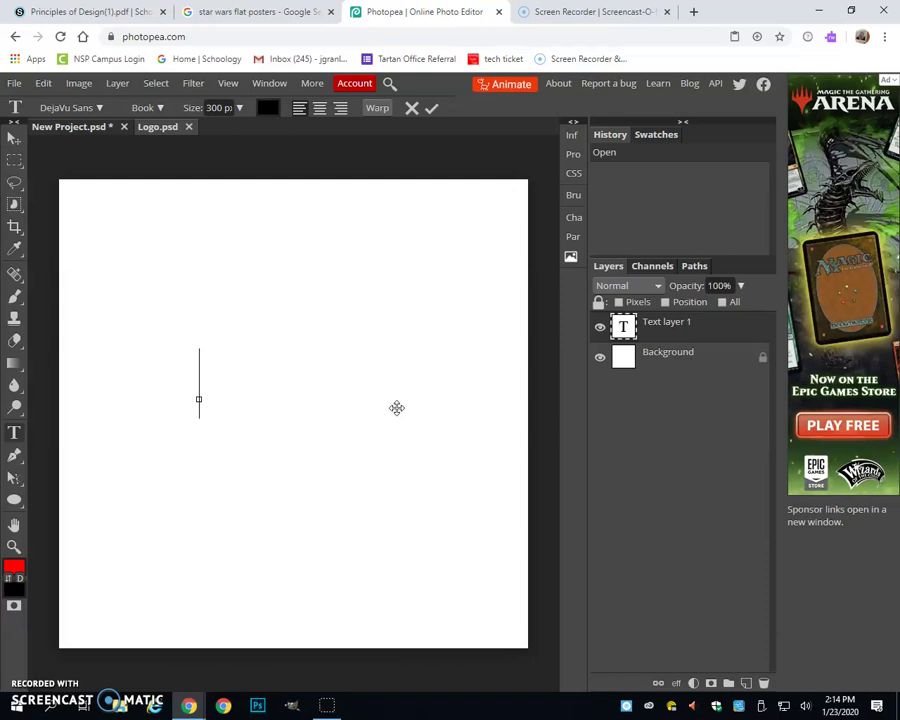
type("Head ")
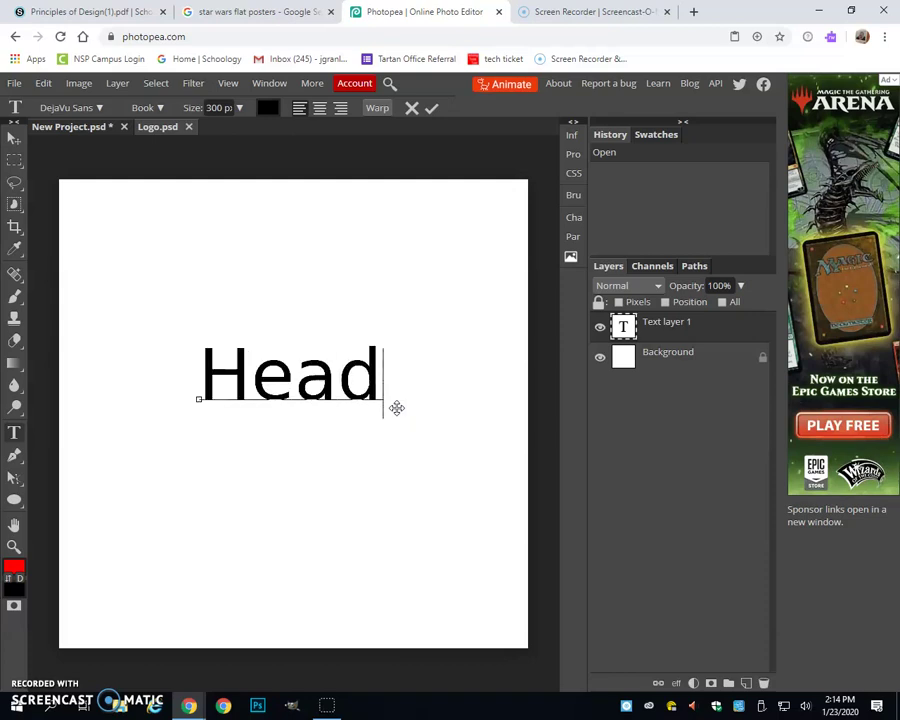
type("Butting")
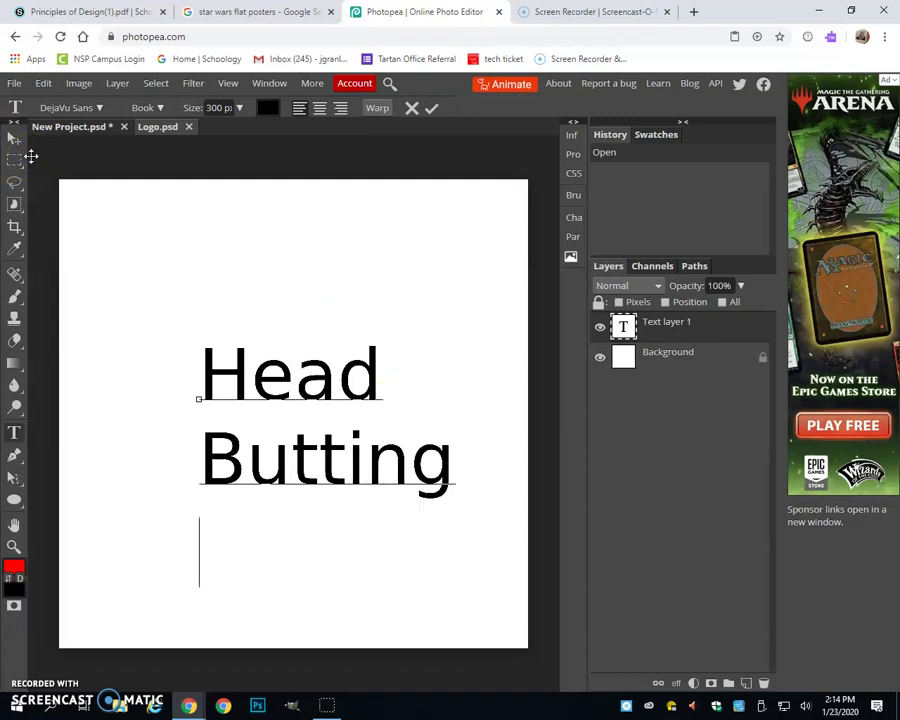
type("Design")
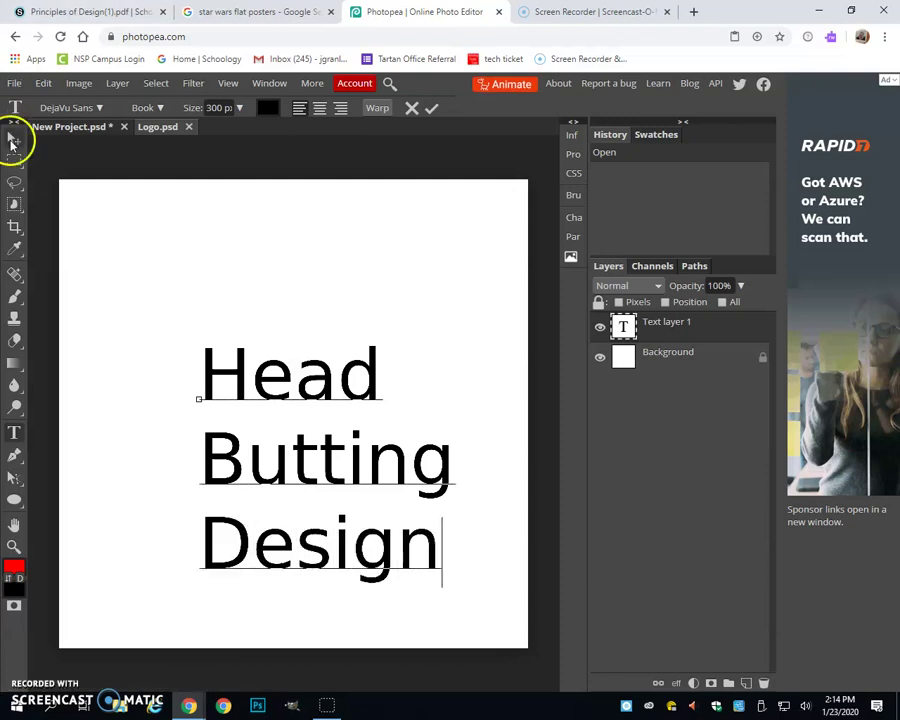
left_click(15, 139)
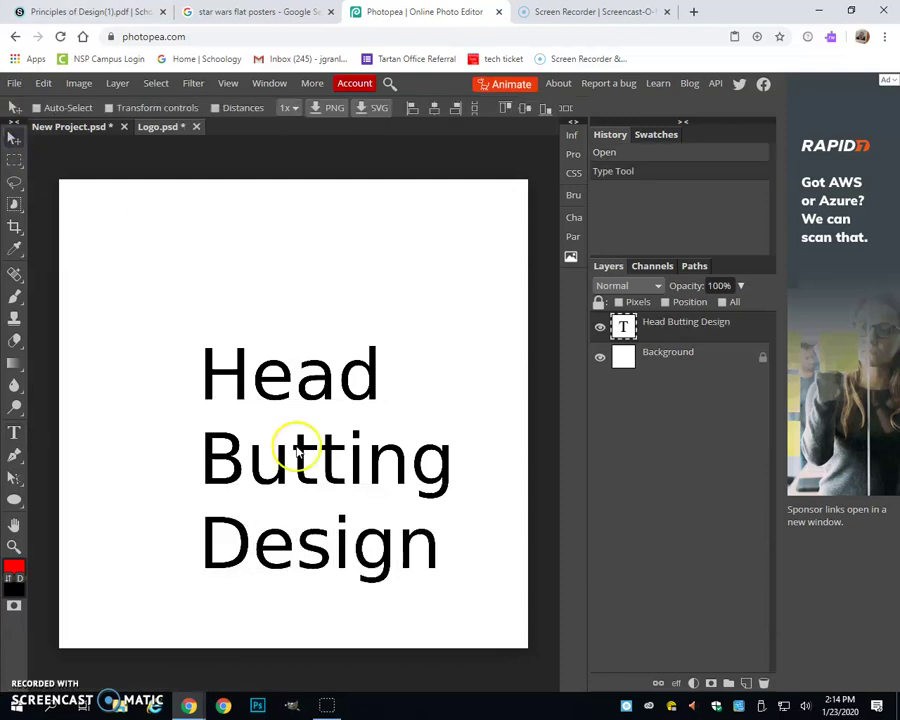
left_click_drag(336, 480, 337, 479)
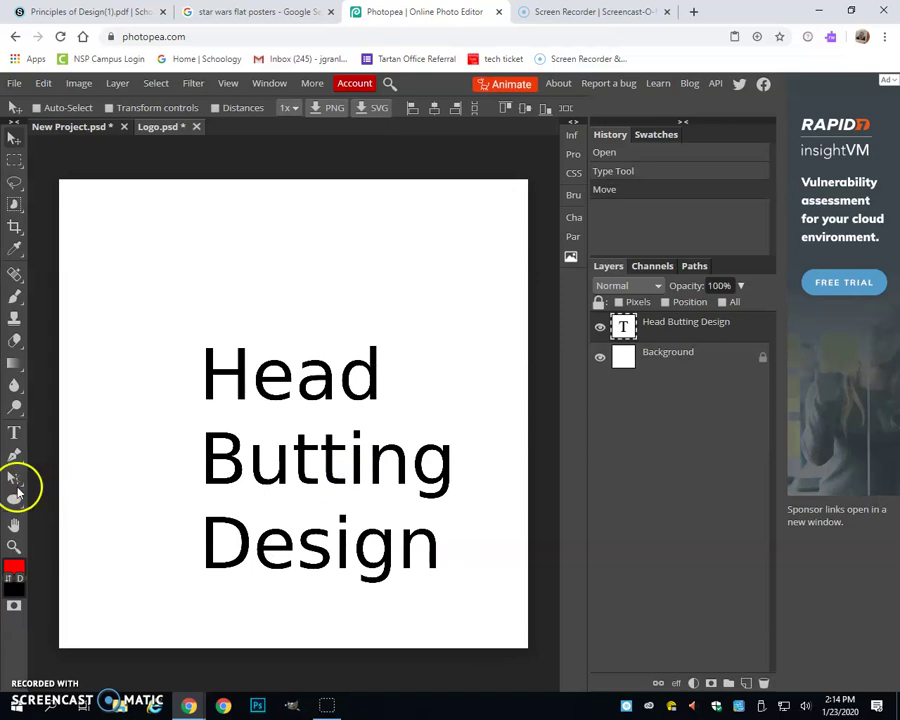
- Reduce the font size of the whole "Head Butting Design" text to 249 px and apply the edit
left_click(14, 432)
left_click(210, 380)
left_click_drag(208, 378, 188, 356)
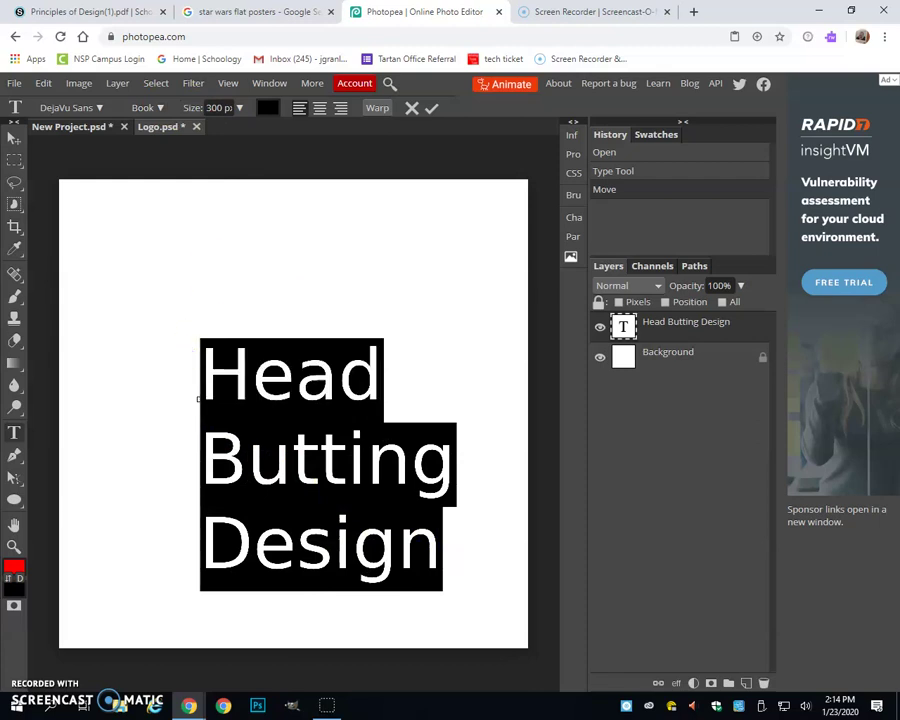
mouse_move(241, 135)
left_mouse_down()
mouse_move(227, 133)
mouse_move(240, 137)
left_mouse_up()
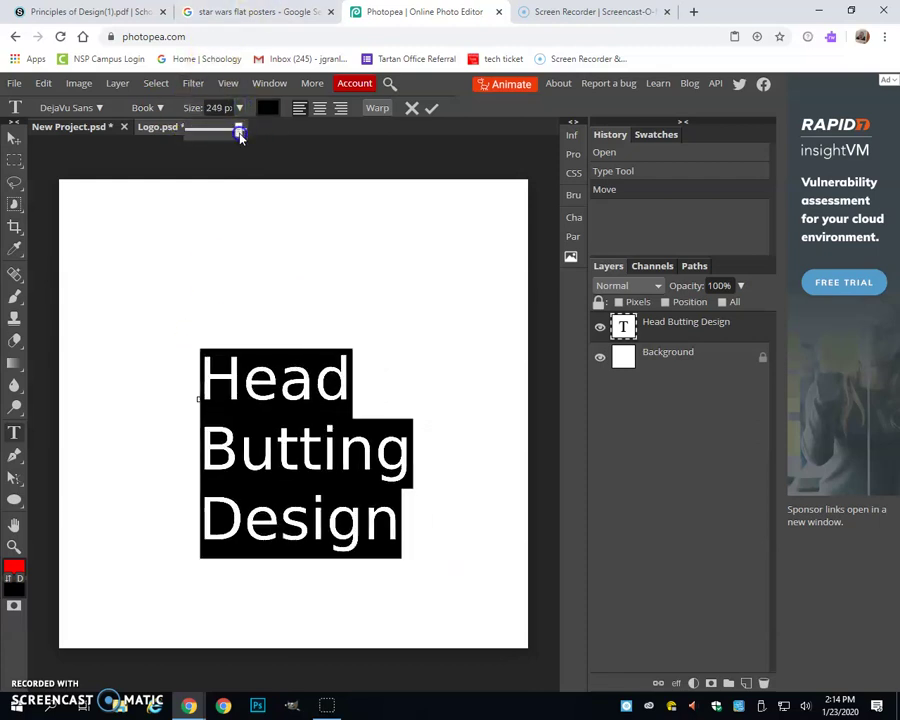
left_click(431, 108)
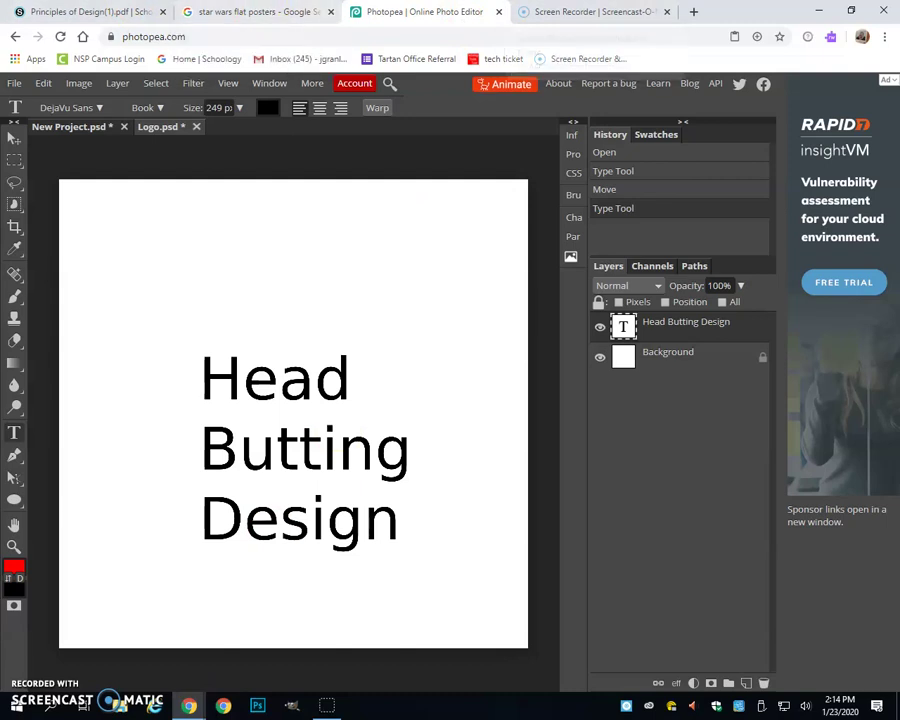
- Search Google for "ram sheep" in a new browser tab and show the image results
left_click(690, 13)
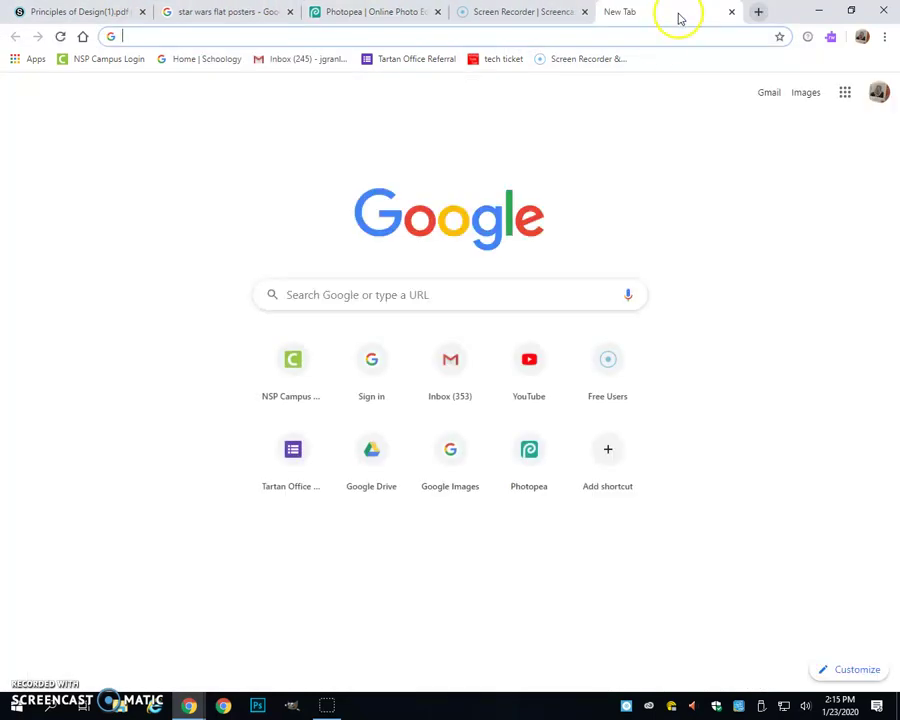
left_click(436, 294)
type("ram ")
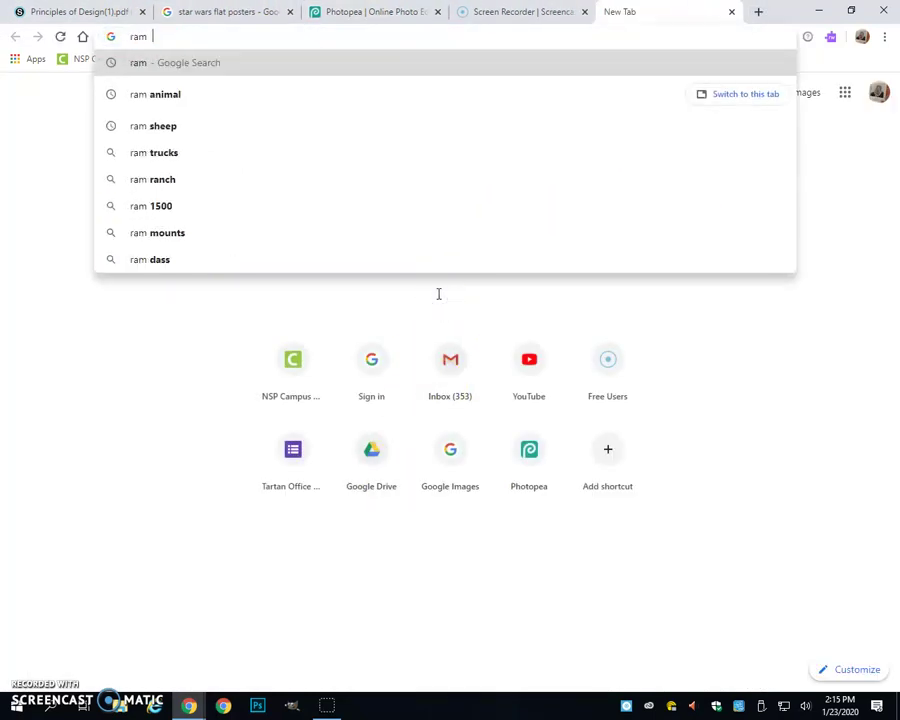
type("sheep")
key("Return")
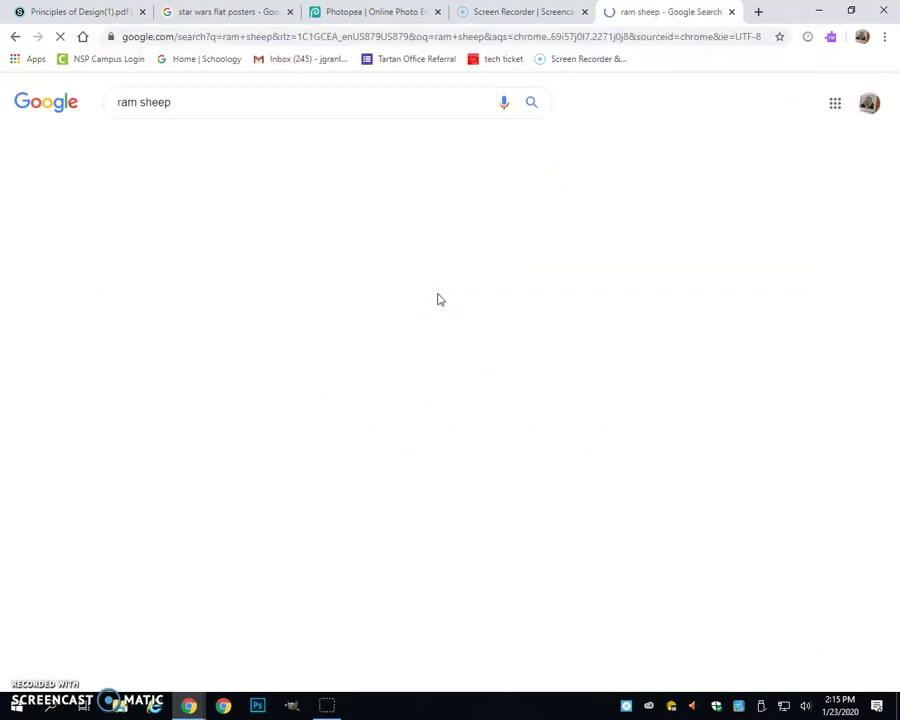
left_click(183, 143)
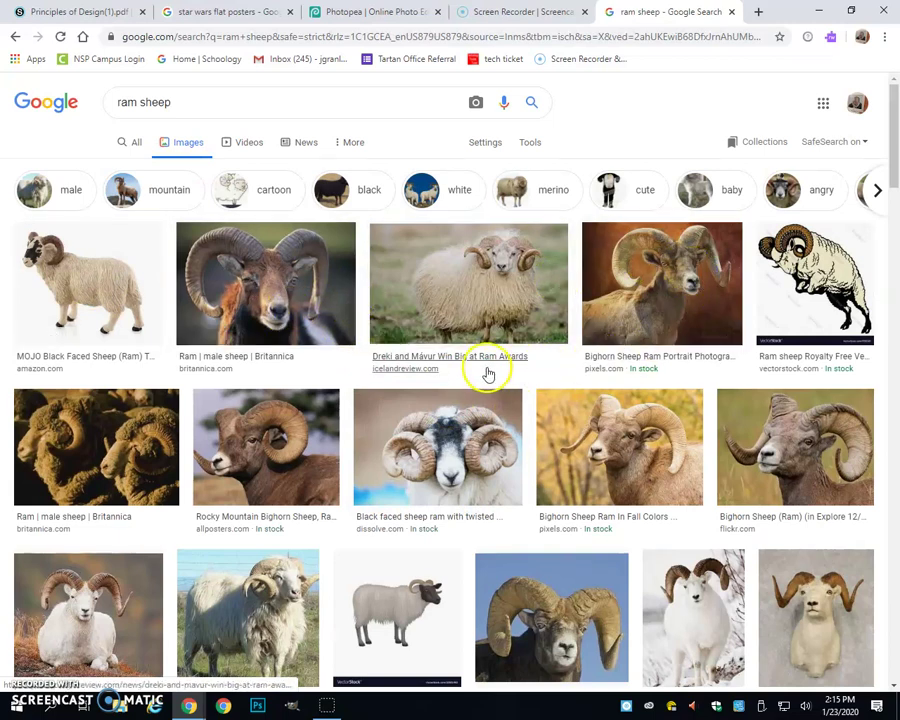
- Open the preview of the white Dall sheep ram photo (900 × 1350) from pictorem.com and copy the image
scroll(488, 376, "down", 2)
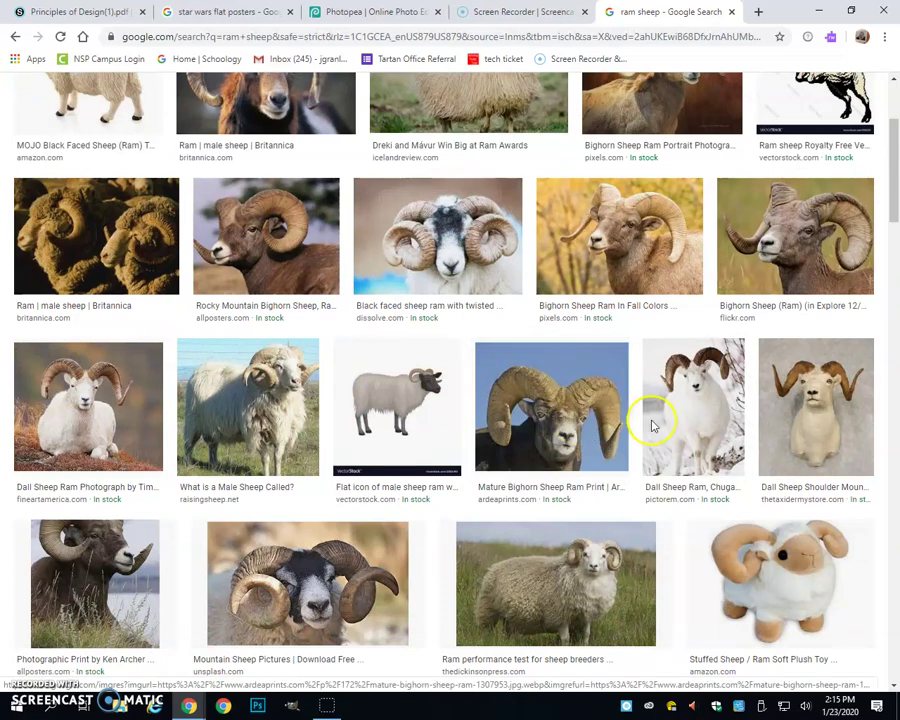
right_click(703, 425)
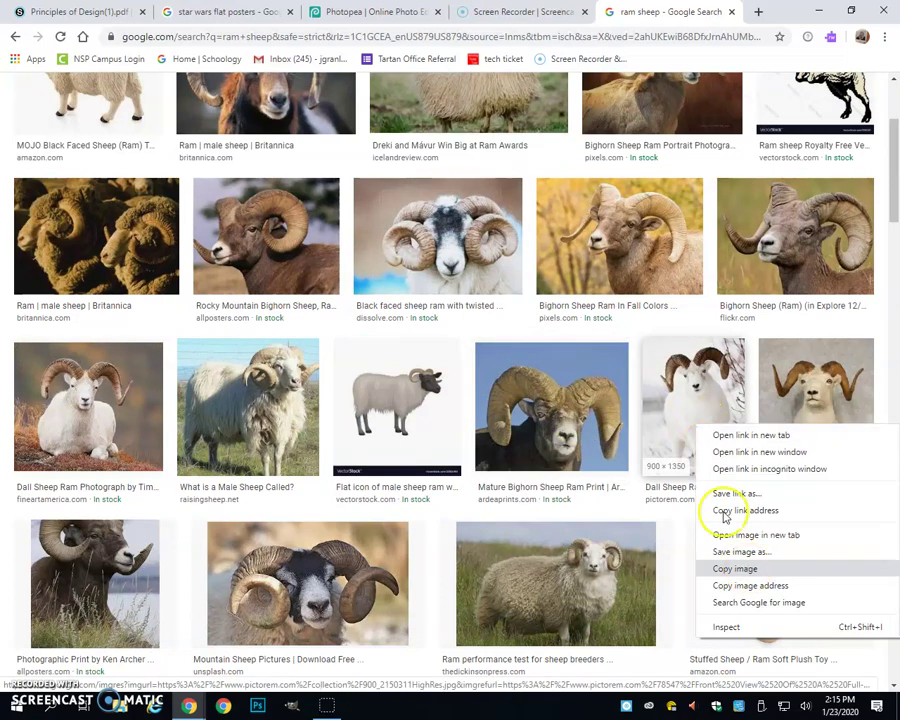
left_click(685, 400)
right_click(737, 346)
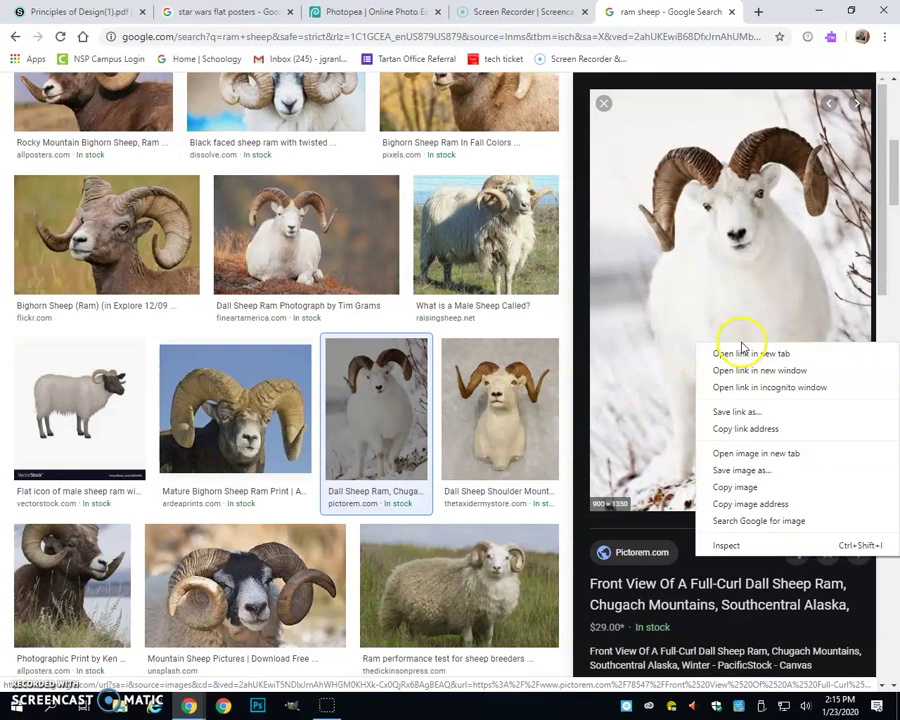
left_click(740, 483)
- Return to Photopea and paste the copied ram photo into the Logo document as a new layer
left_click(395, 12)
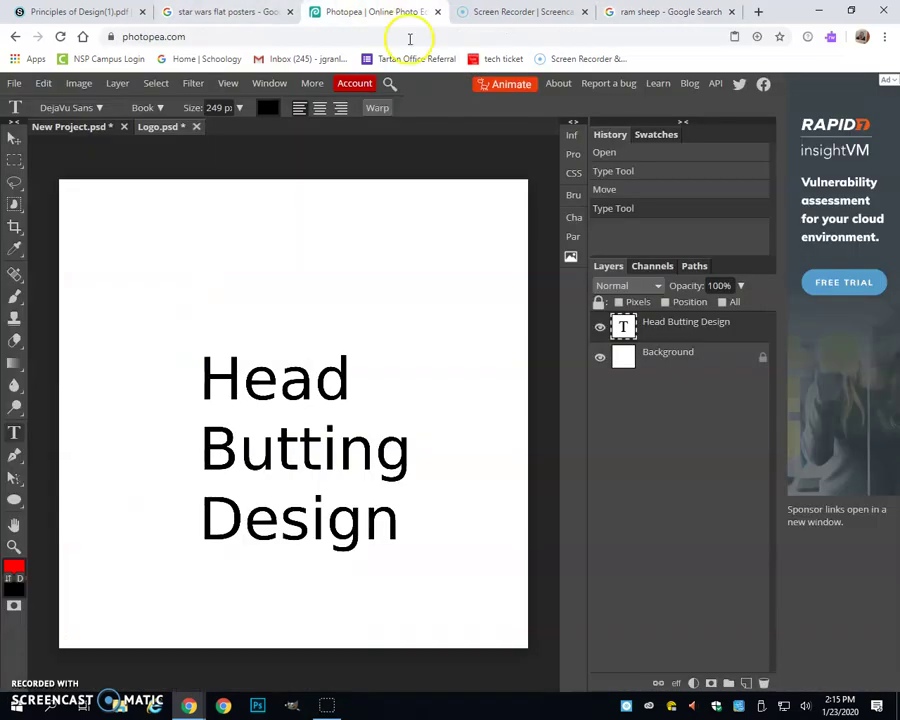
left_click(43, 83)
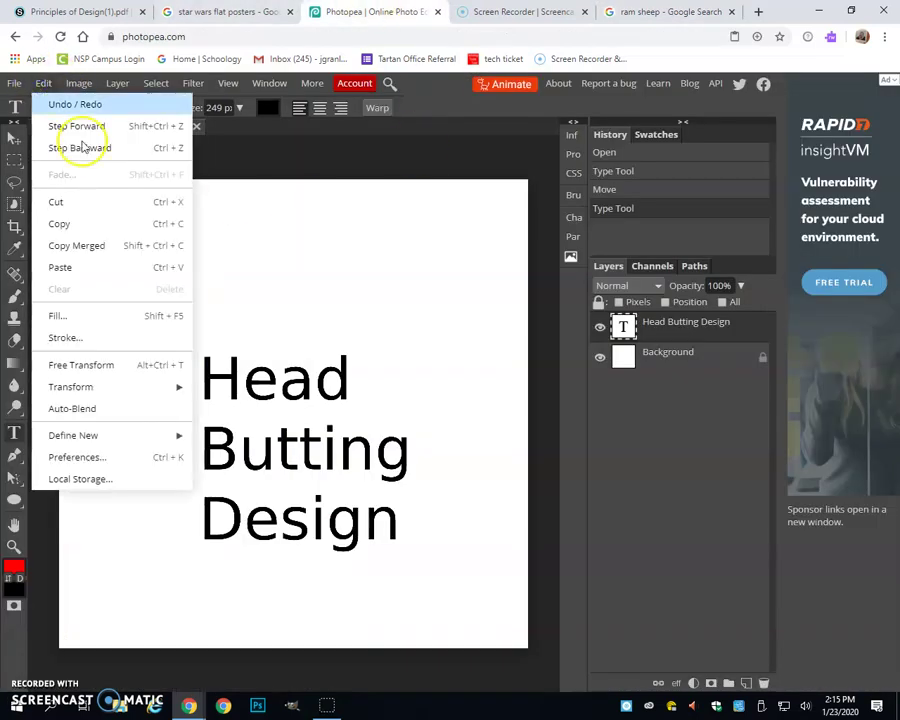
left_click(84, 267)
left_click_drag(177, 315, 247, 383)
left_click(413, 108)
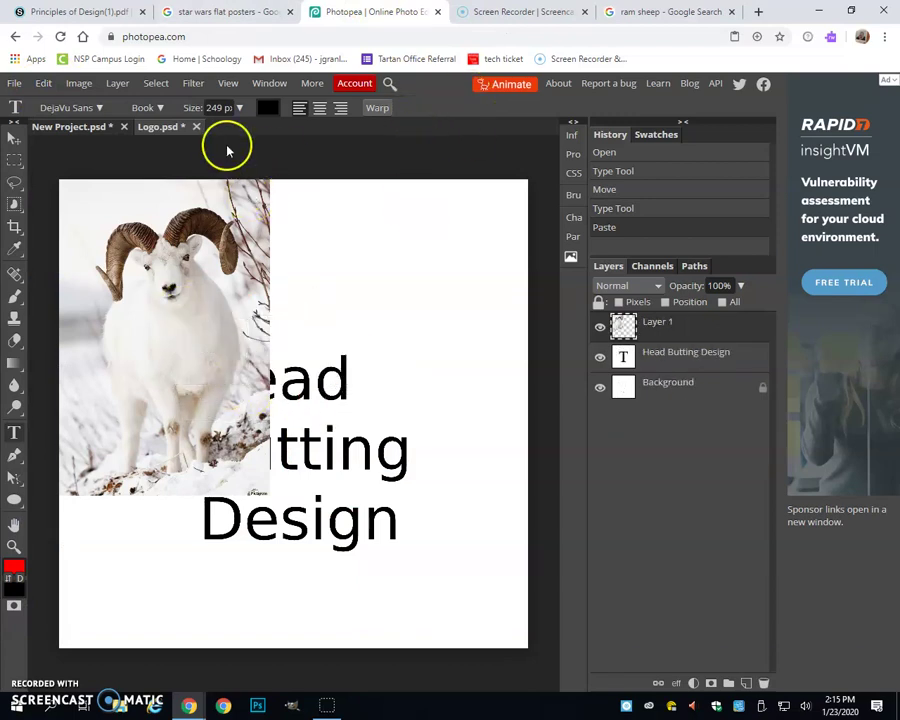
- Free-transform the ram photo to 191% scale, rotate it 7.6° clockwise, position it over the canvas, and apply the transform
key("ctrl+alt+t")
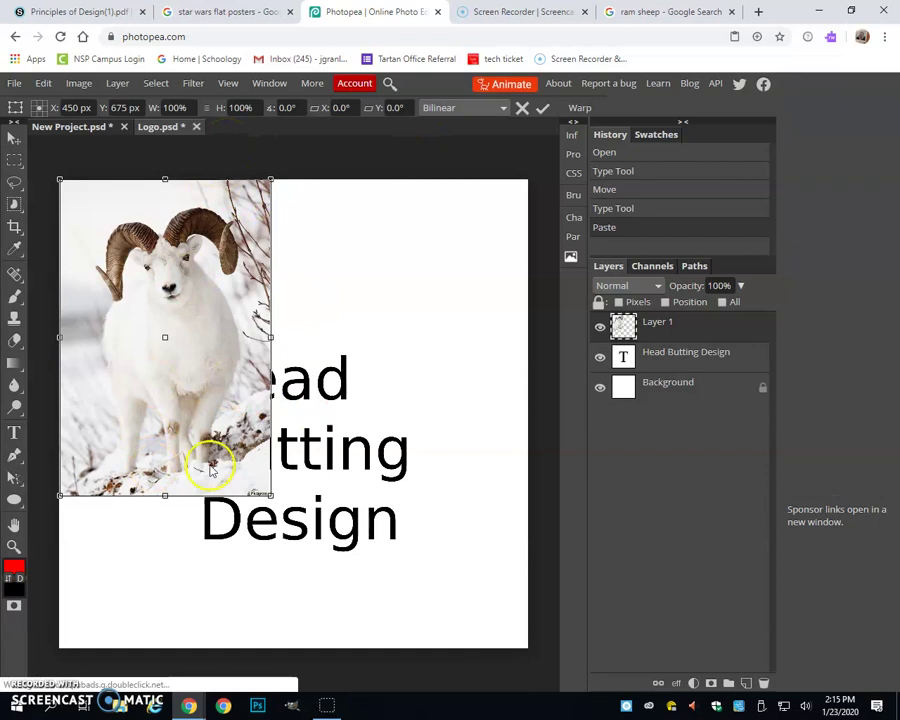
left_click_drag(270, 494, 461, 640)
left_click(282, 425)
mouse_move(282, 425)
left_mouse_down()
mouse_move(331, 452)
mouse_move(295, 438)
mouse_move(292, 445)
left_mouse_up()
left_click_drag(484, 185, 515, 217)
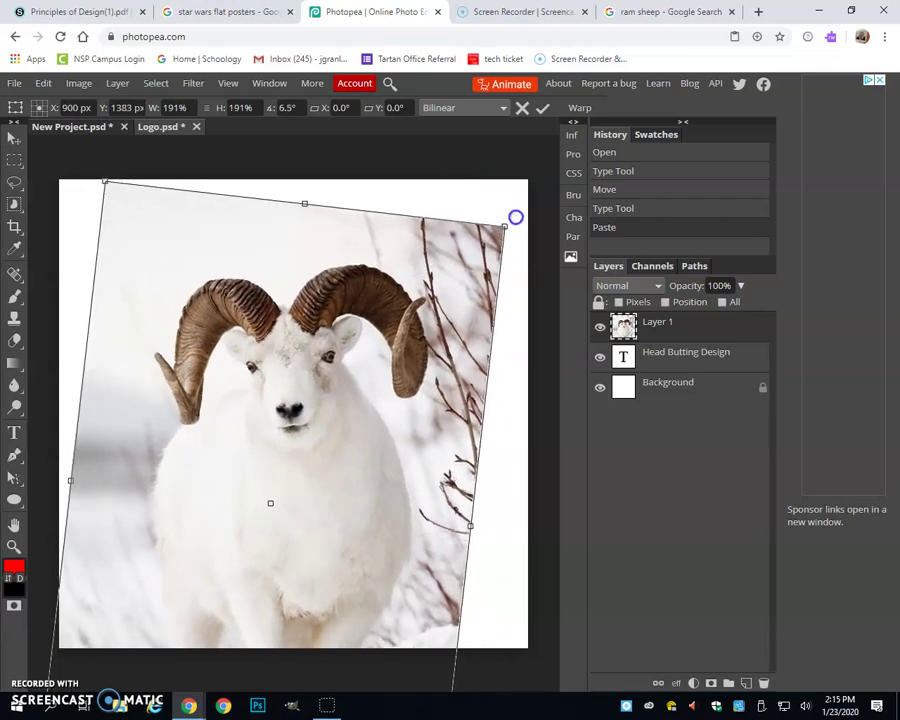
left_click_drag(337, 443, 352, 424)
left_click_drag(522, 201, 520, 212)
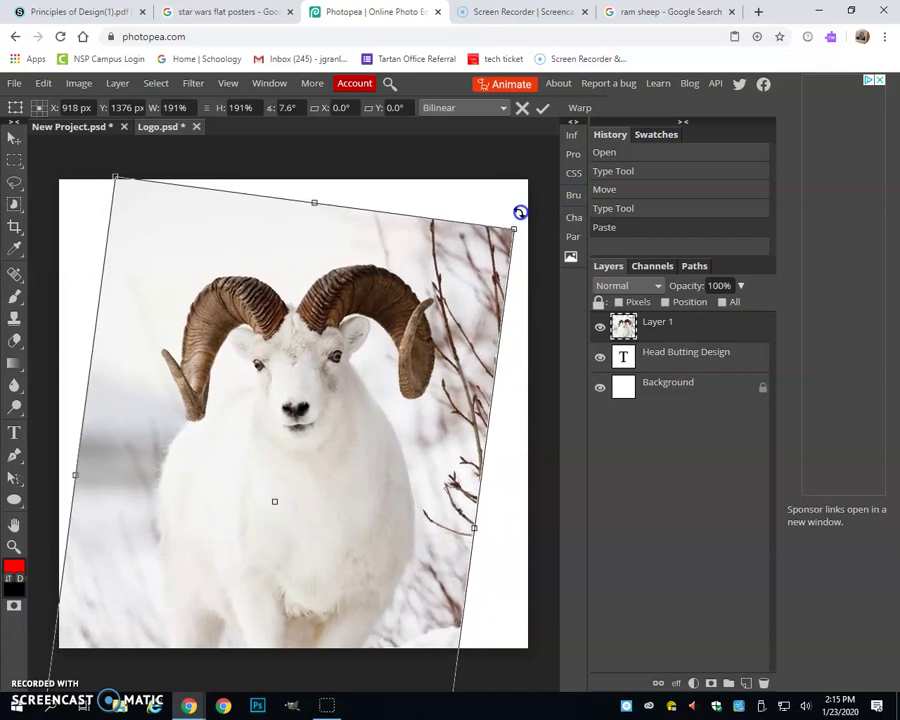
left_click(541, 107)
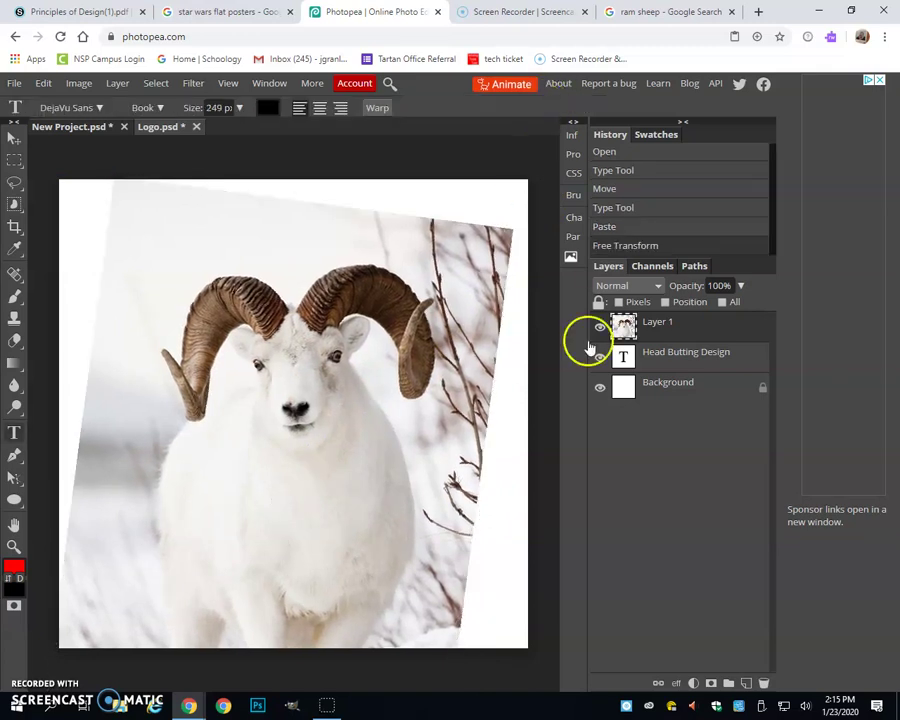
- Choose the Pen tool and add a new layer named "tracing 1" above the ram photo
left_click(14, 457)
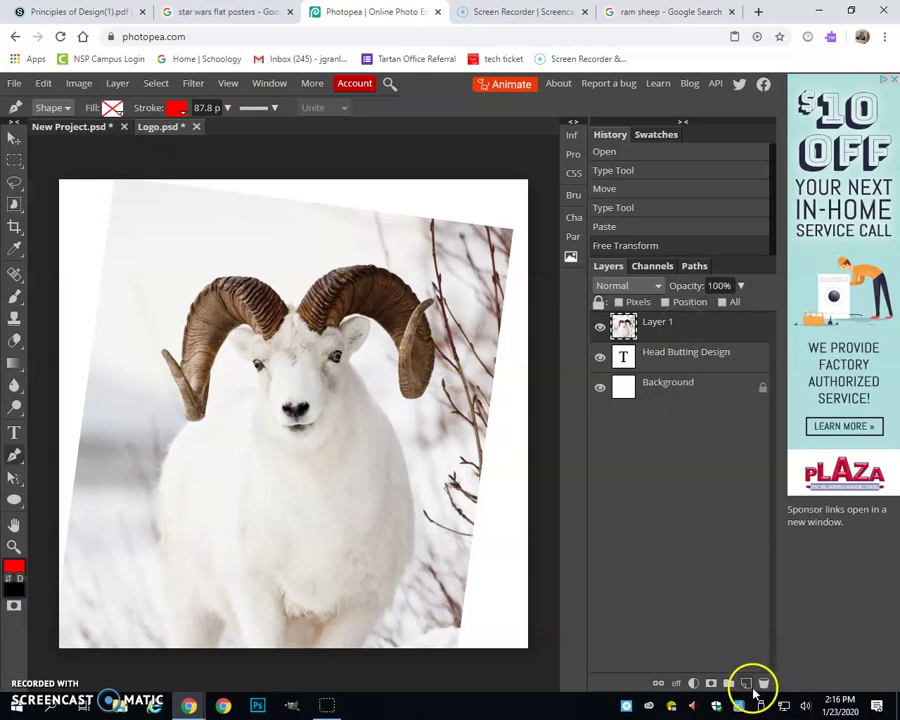
left_click(749, 686)
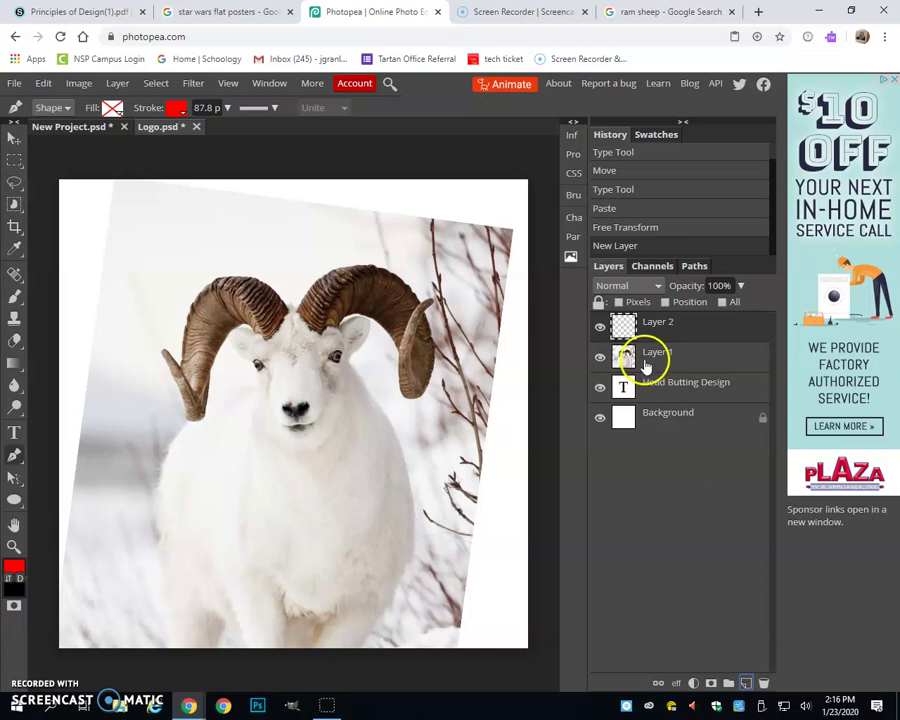
double_click(658, 321)
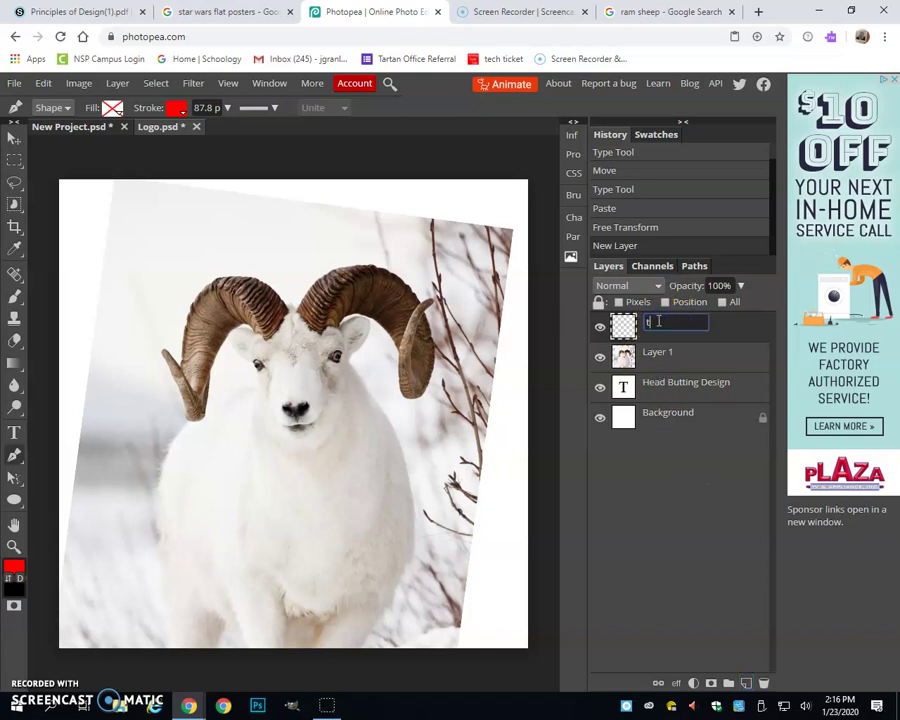
key("Return")
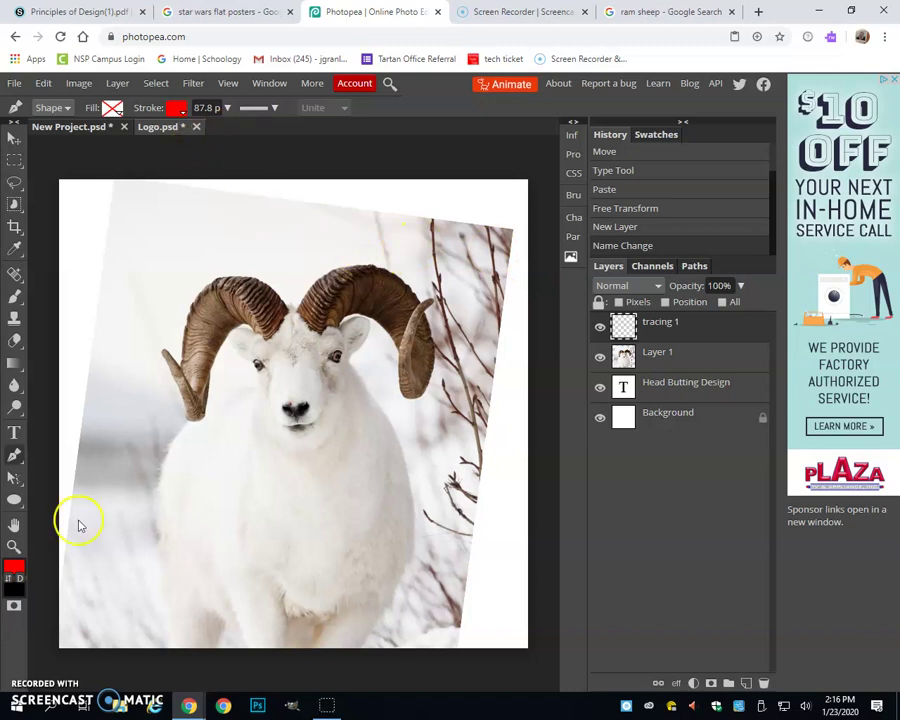
- Set the Pen tool's stroke to solid blue for tracing the ram's head
key("ctrl+plus")
key("ctrl+plus")
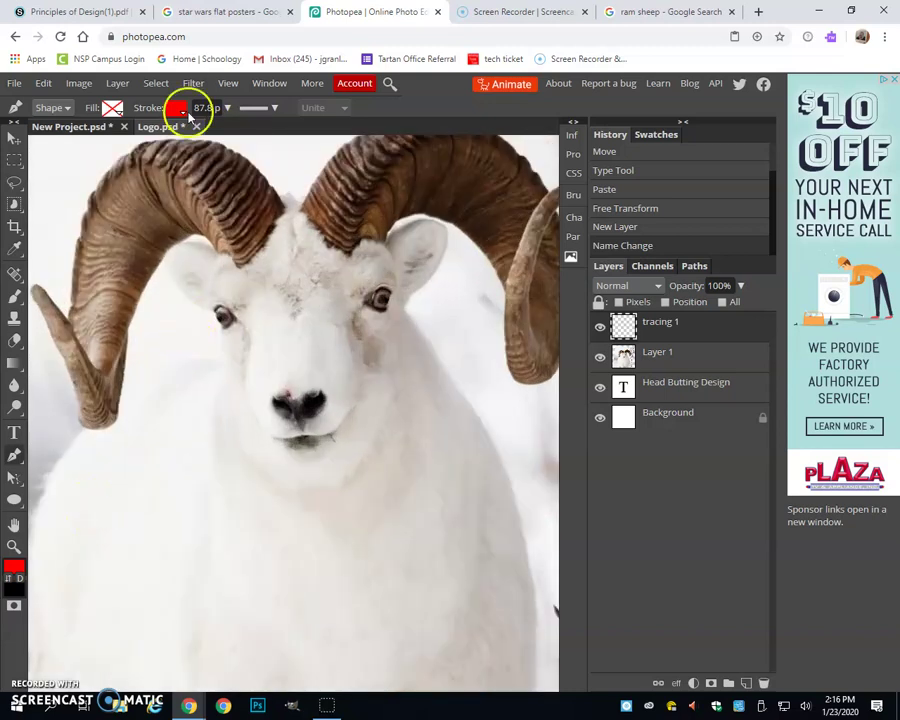
left_click(176, 108)
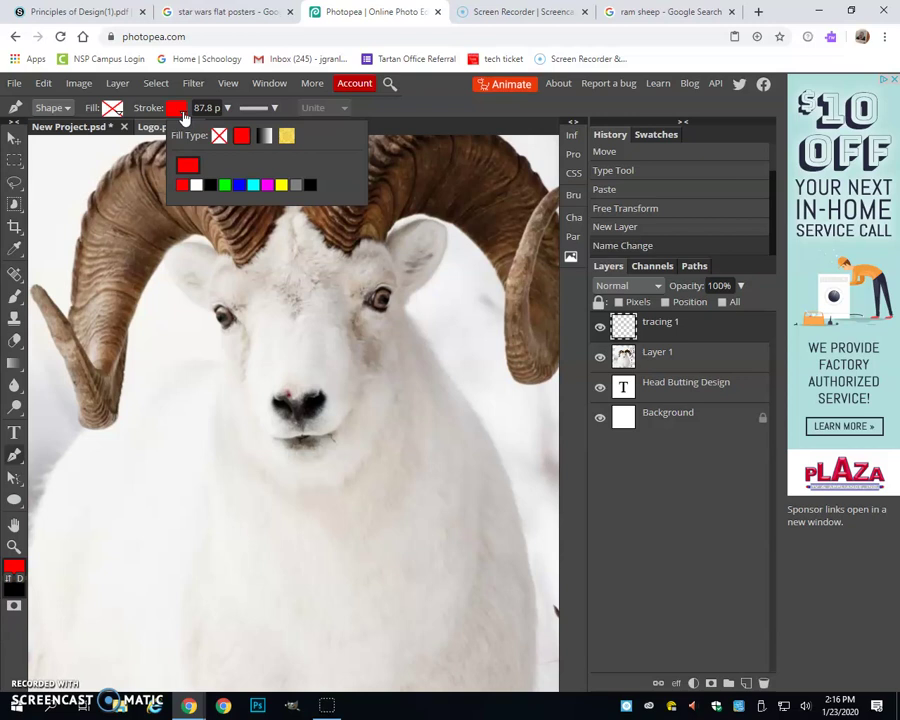
left_click(180, 112)
left_click(180, 112)
left_click(240, 186)
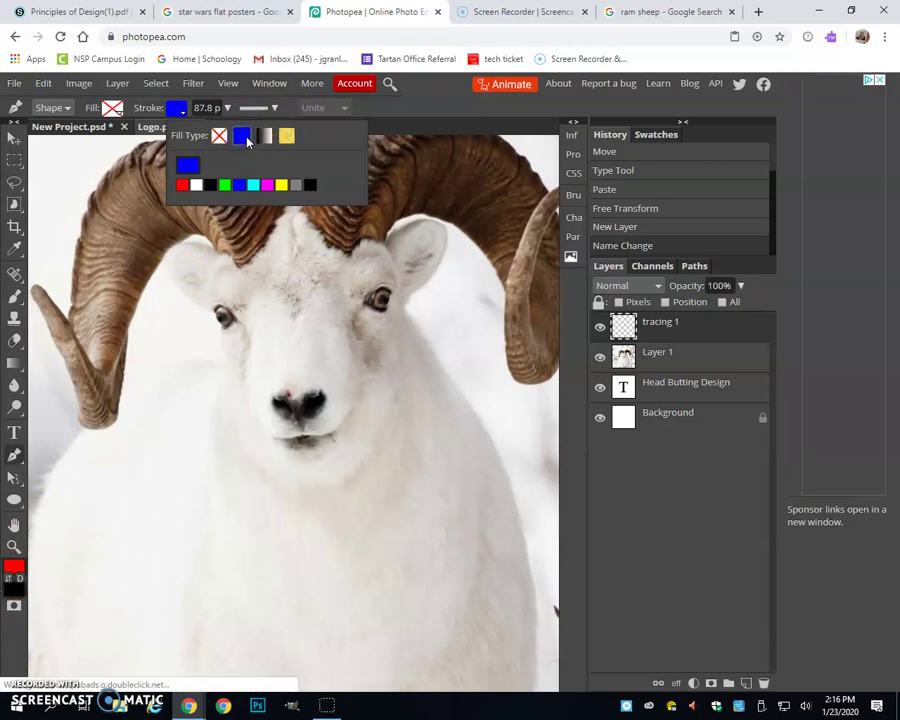
- Change the Pen tool's stroke colour to a darker, more muted blue in the Color Picker
left_click(185, 165)
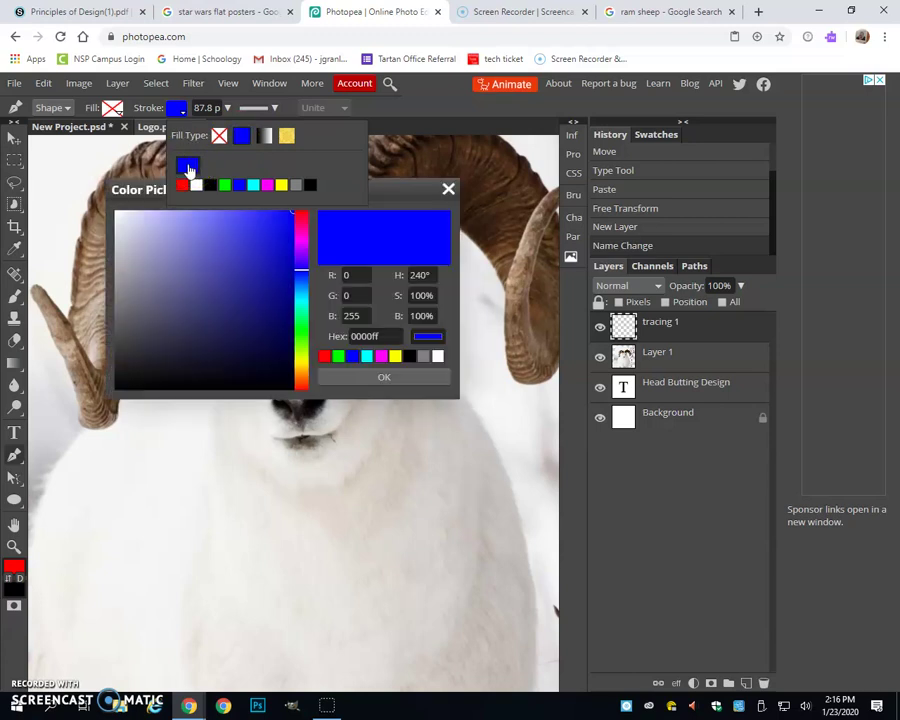
left_click_drag(118, 189, 112, 217)
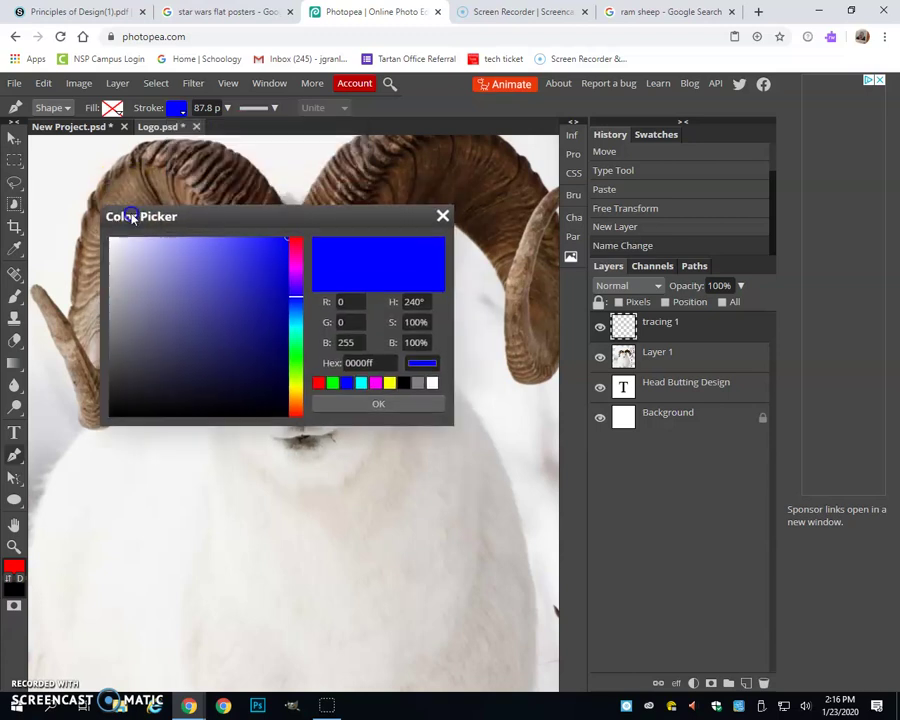
left_click(223, 261)
mouse_move(223, 261)
left_mouse_down()
mouse_move(239, 297)
mouse_move(223, 301)
left_mouse_up()
left_click(245, 302)
left_click_drag(295, 299, 295, 305)
left_click(384, 408)
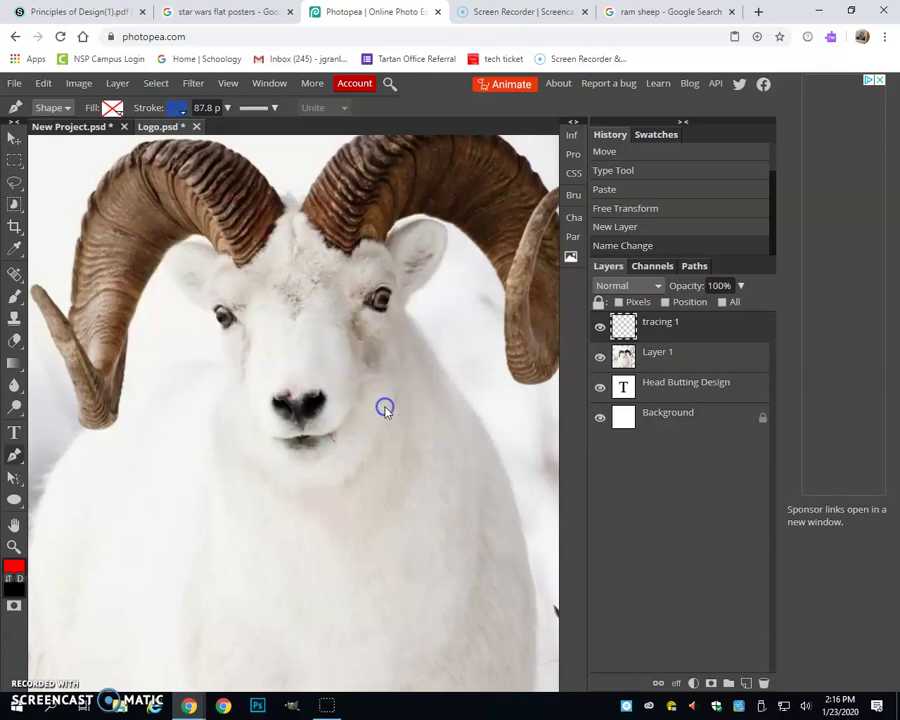
- Start tracing the top edge of the left horn from its base and set the stroke width to 12.2 px
left_click_drag(320, 282, 298, 321)
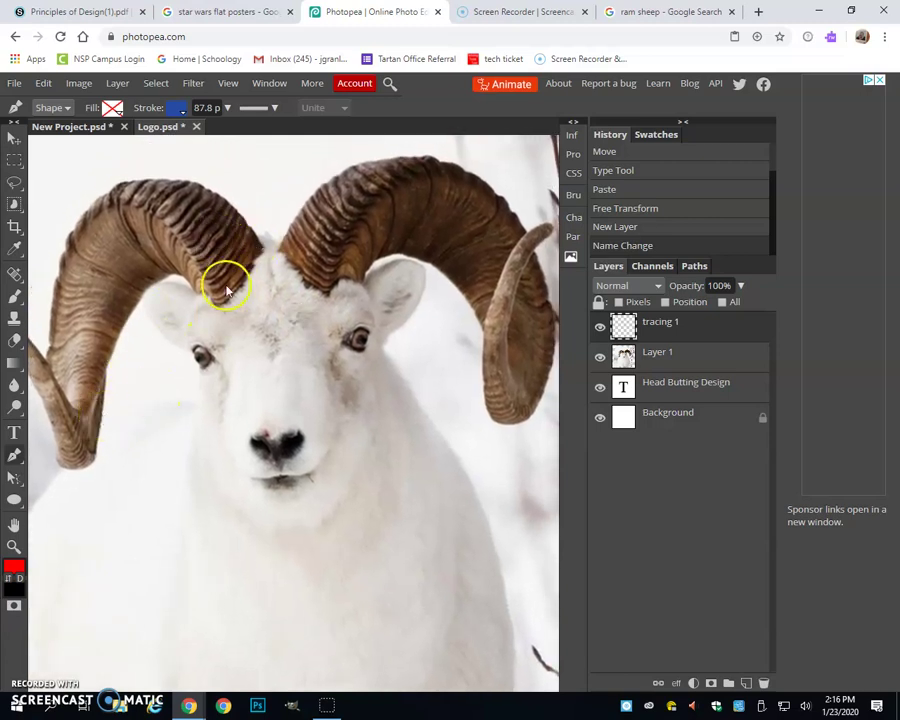
scroll(268, 247, "down", 2)
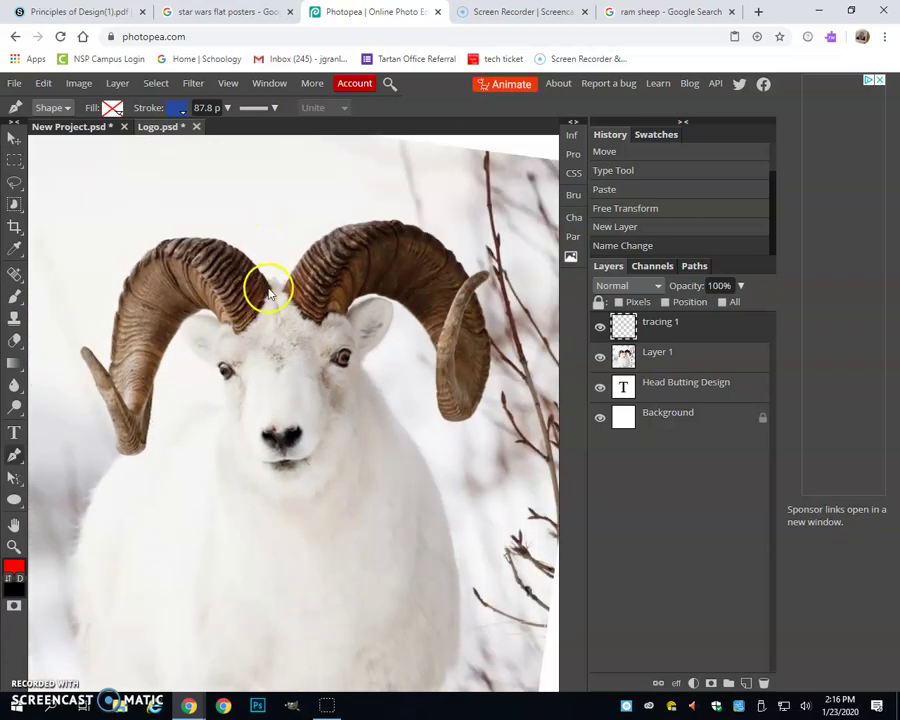
left_click(271, 291)
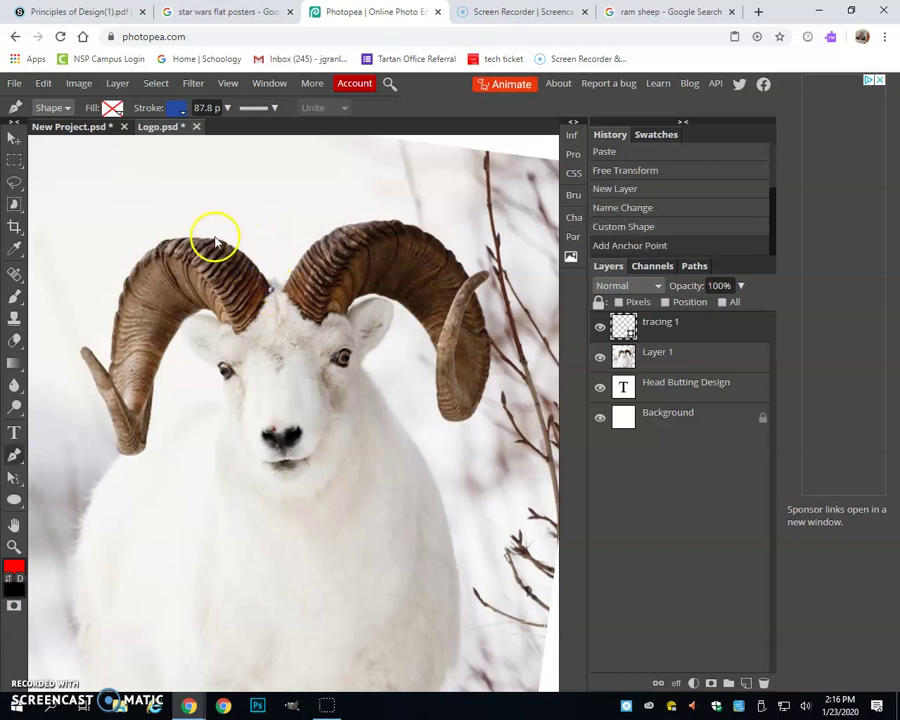
left_click_drag(200, 233, 130, 259)
left_click(227, 107)
left_click_drag(225, 131, 211, 133)
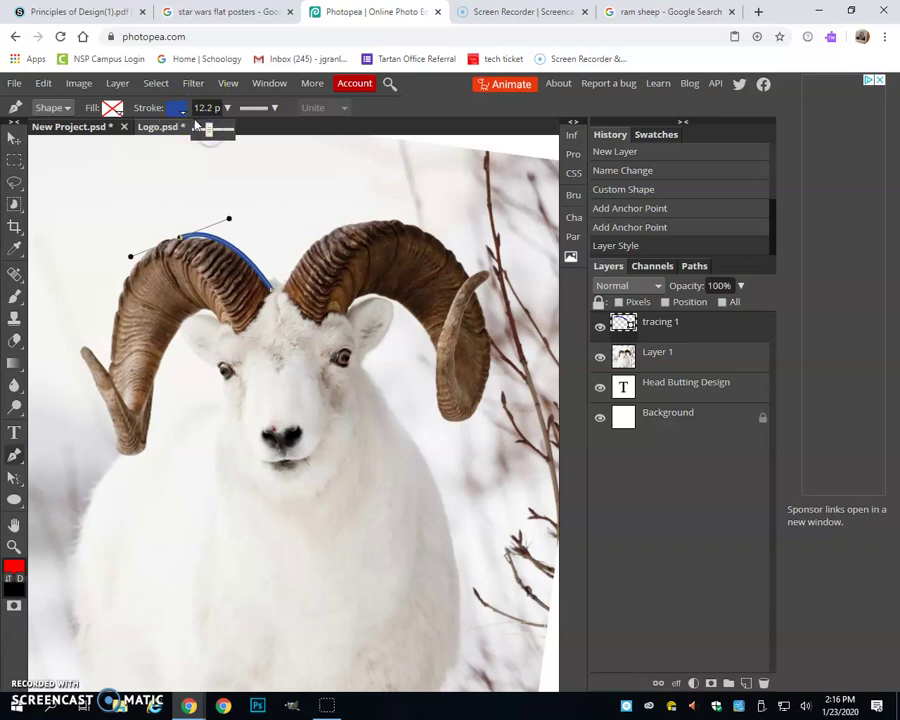
- Try to continue the horn path from the top of the left horn down its outer edge
left_click(113, 326)
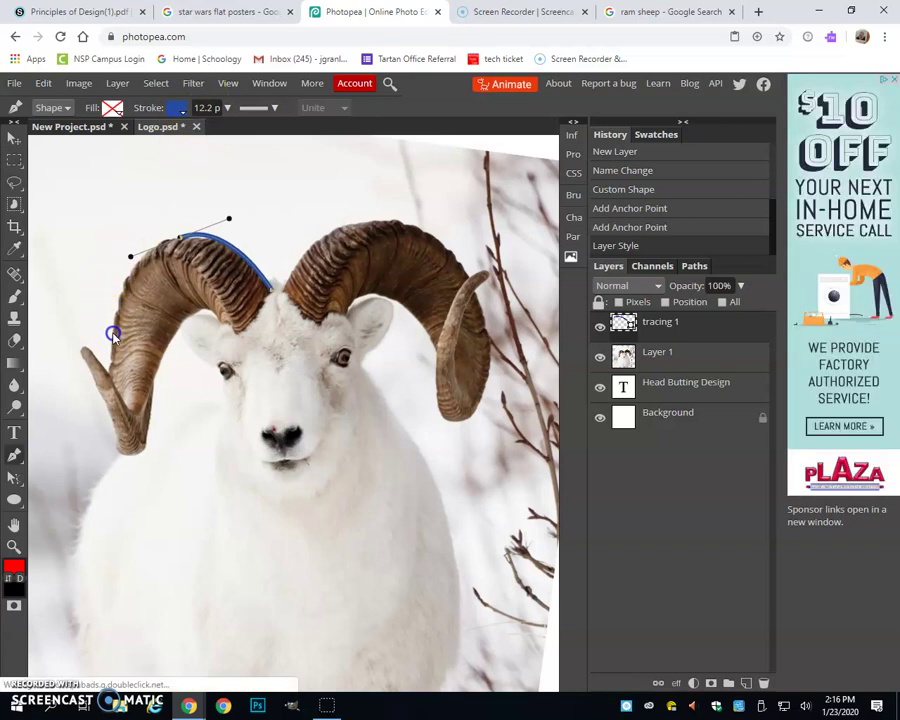
left_click(178, 238)
left_click(115, 318)
left_click_drag(115, 360, 117, 361)
left_click(180, 238)
left_click_drag(180, 238, 192, 276)
left_click(142, 264)
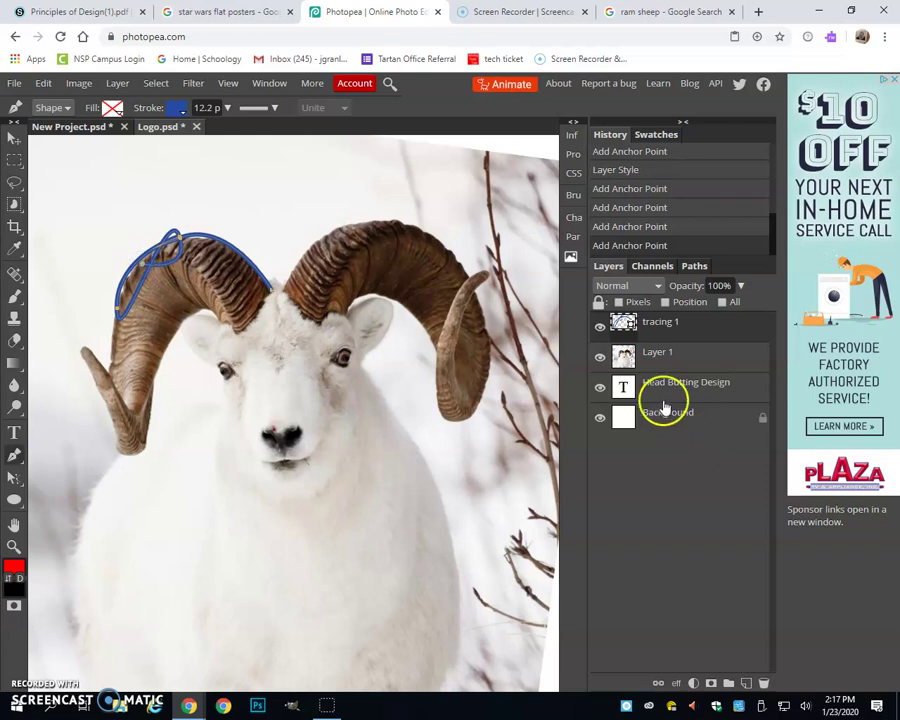
- Replace the tangled tracing layer with a new layer and retrace the left horn's outer edge from its base down to the tip junction
left_click(764, 684)
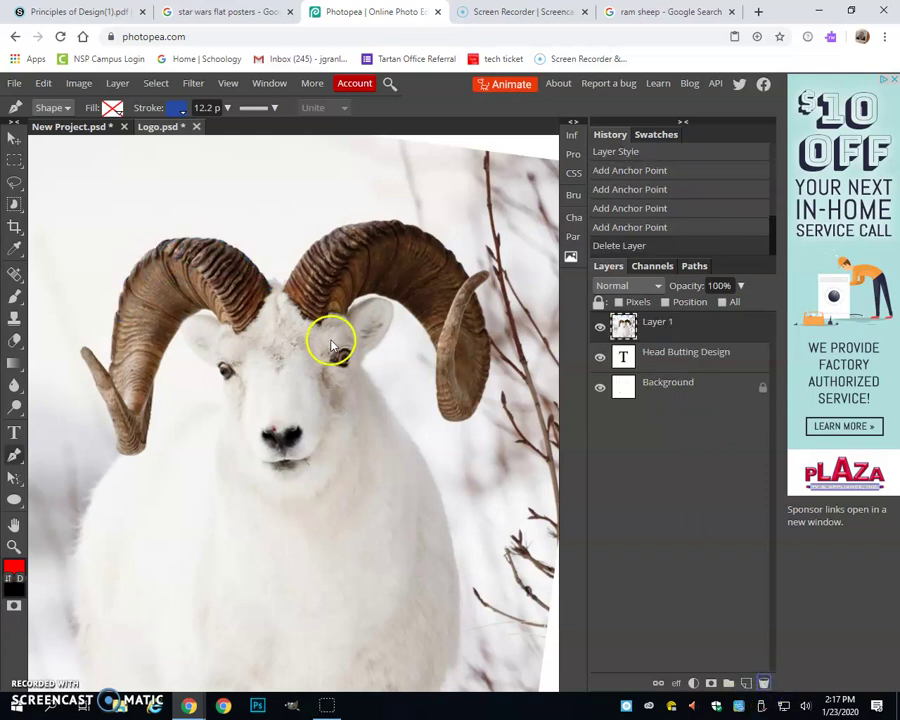
left_click(746, 682)
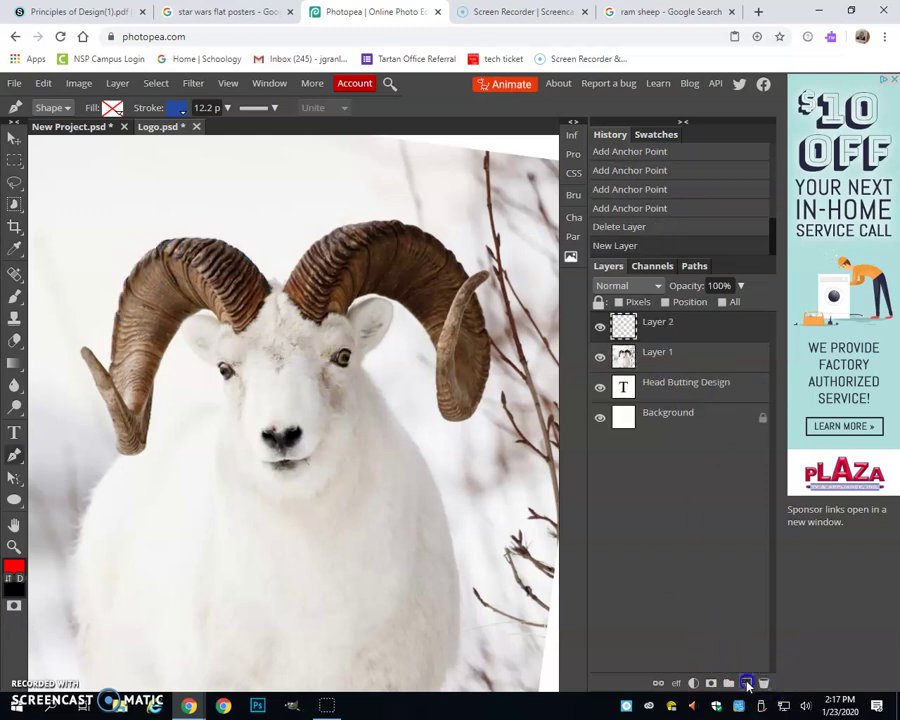
left_click(271, 289)
left_click_drag(185, 240, 133, 252)
left_click_drag(115, 322, 112, 350)
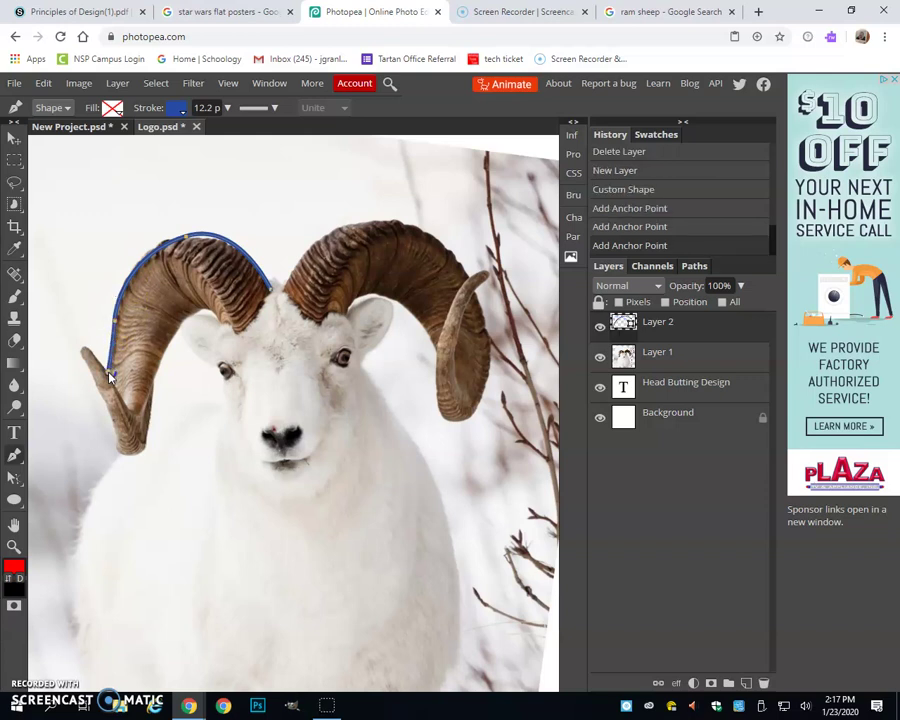
left_click_drag(110, 374, 66, 390)
left_click(107, 372)
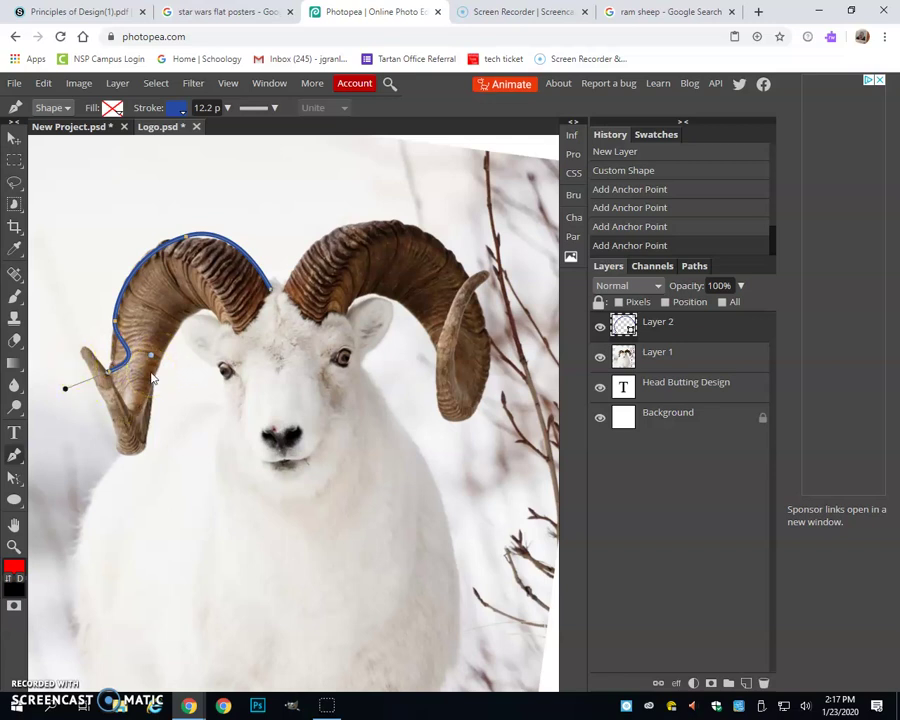
key("ctrl+z")
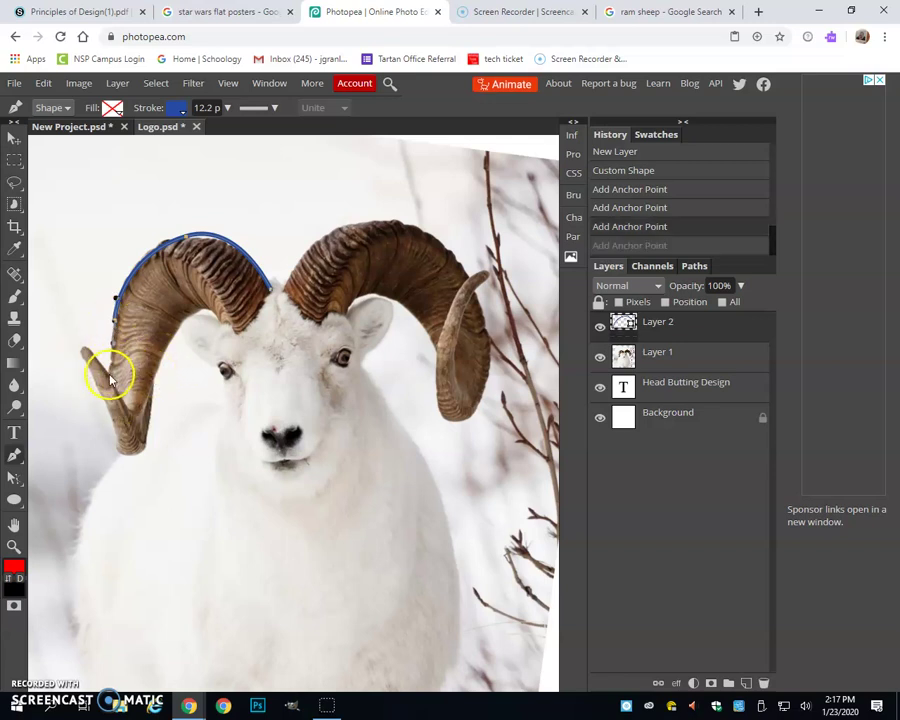
left_click(109, 373)
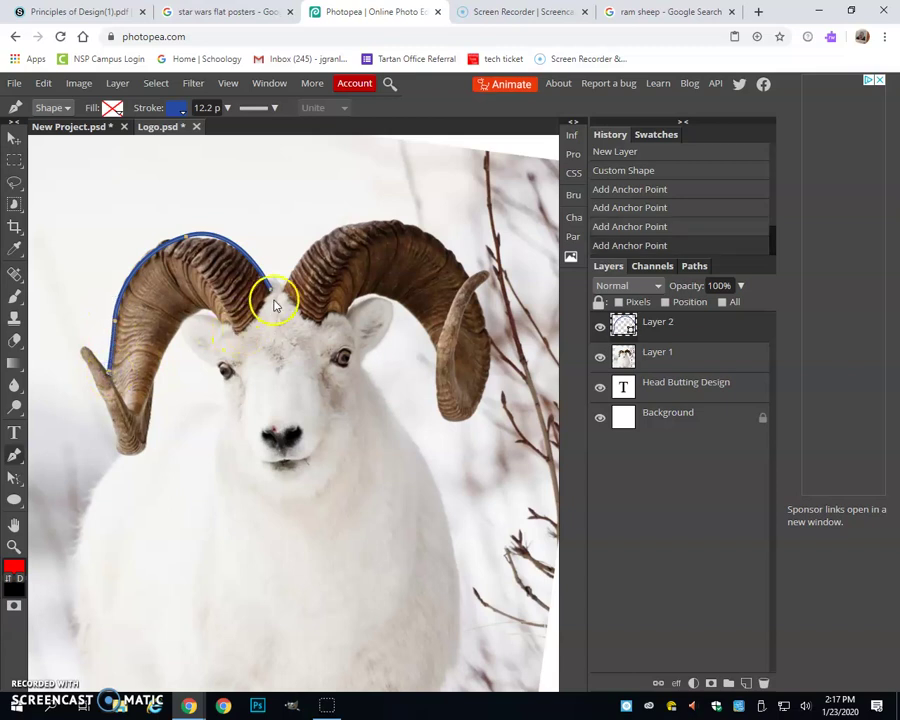
- Trace around the left horn's tip, lower curl and inner edge, and close the path at the horn's base
left_click(86, 351)
left_click(79, 351)
left_click(100, 396)
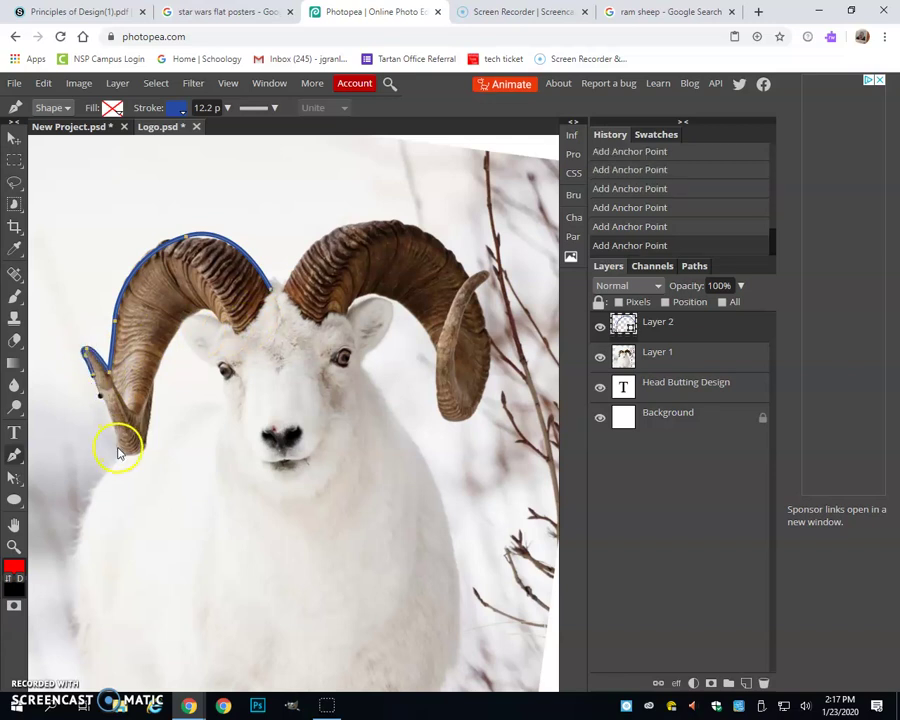
left_click(118, 457)
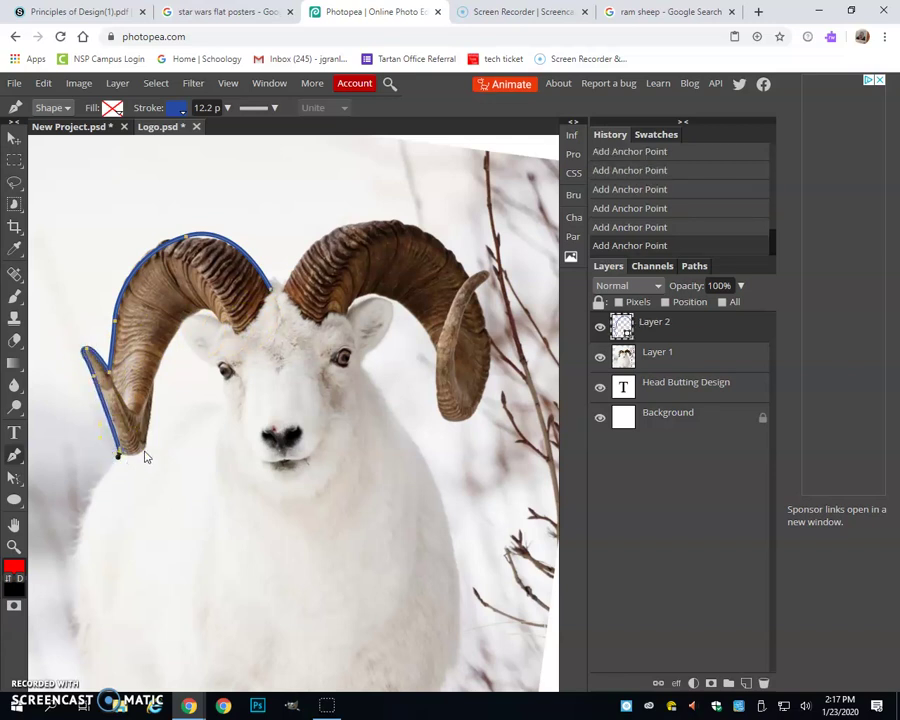
left_click(151, 410)
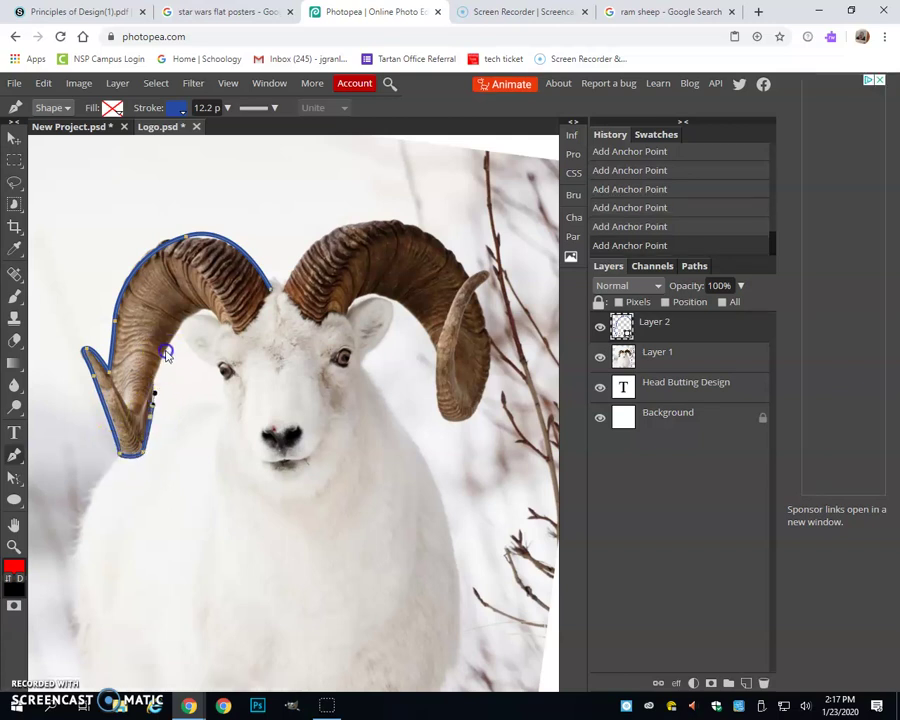
left_click(209, 316)
left_click(268, 291)
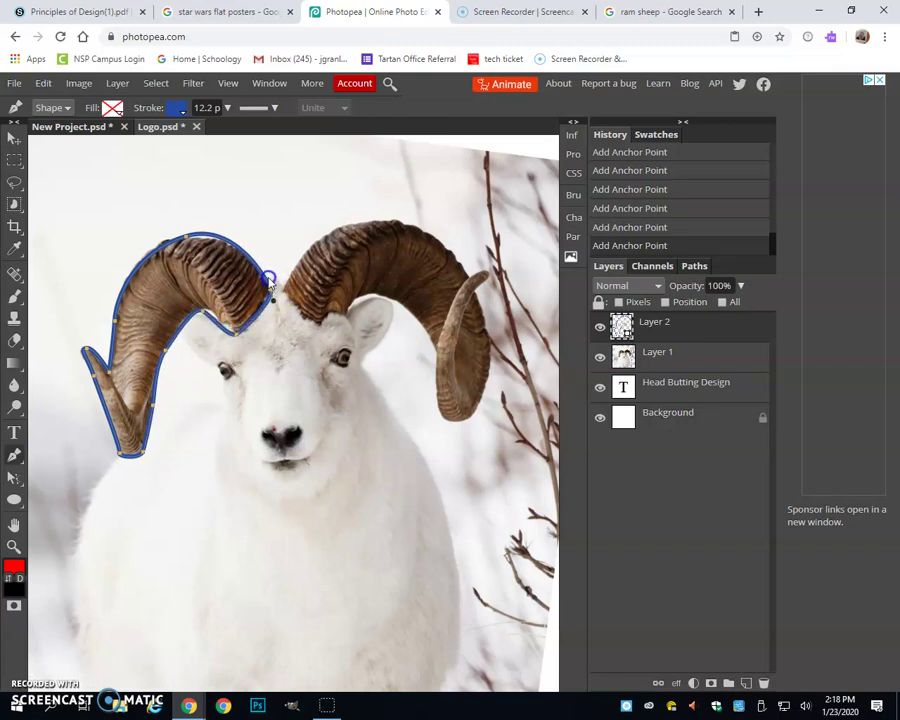
- Start a new Pen shape at the right horn's base and trace its upper outer edge to the horn's tip
left_click(283, 290)
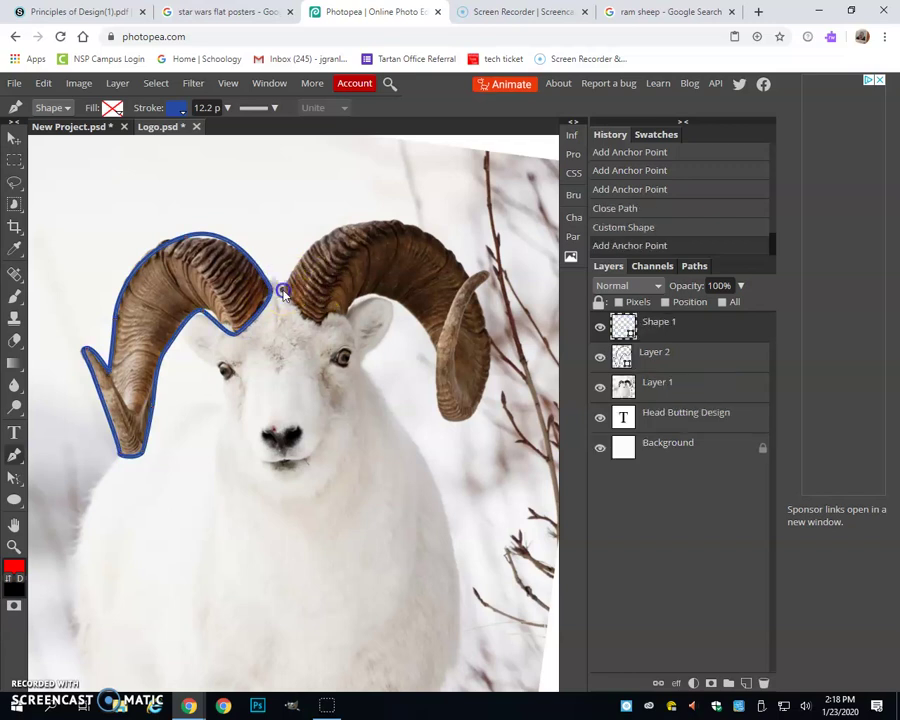
left_click(331, 237)
left_click_drag(401, 217, 390, 222)
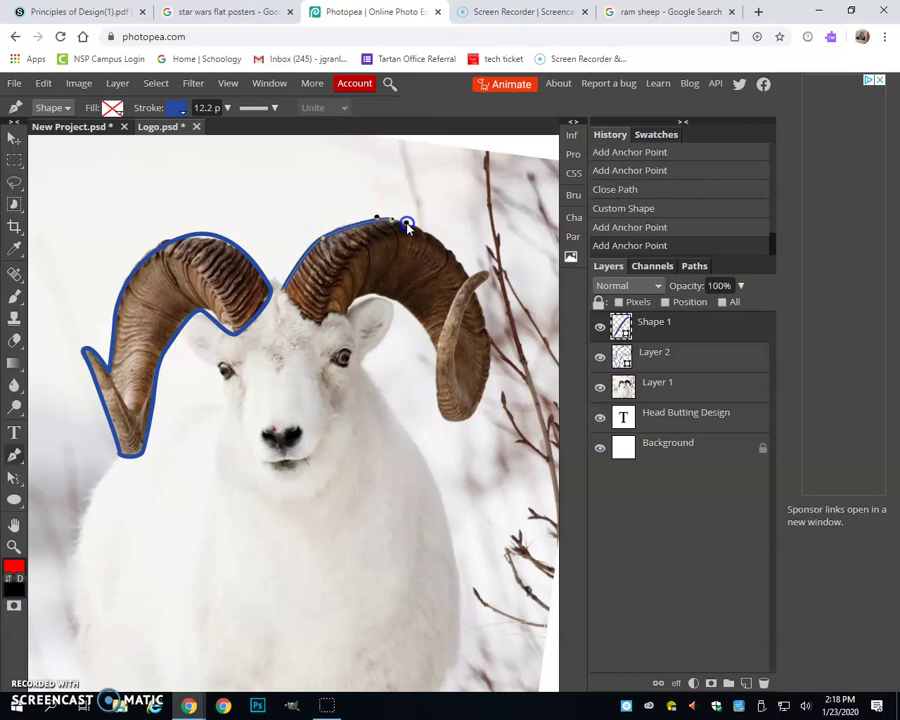
left_click(451, 255)
left_click(464, 270)
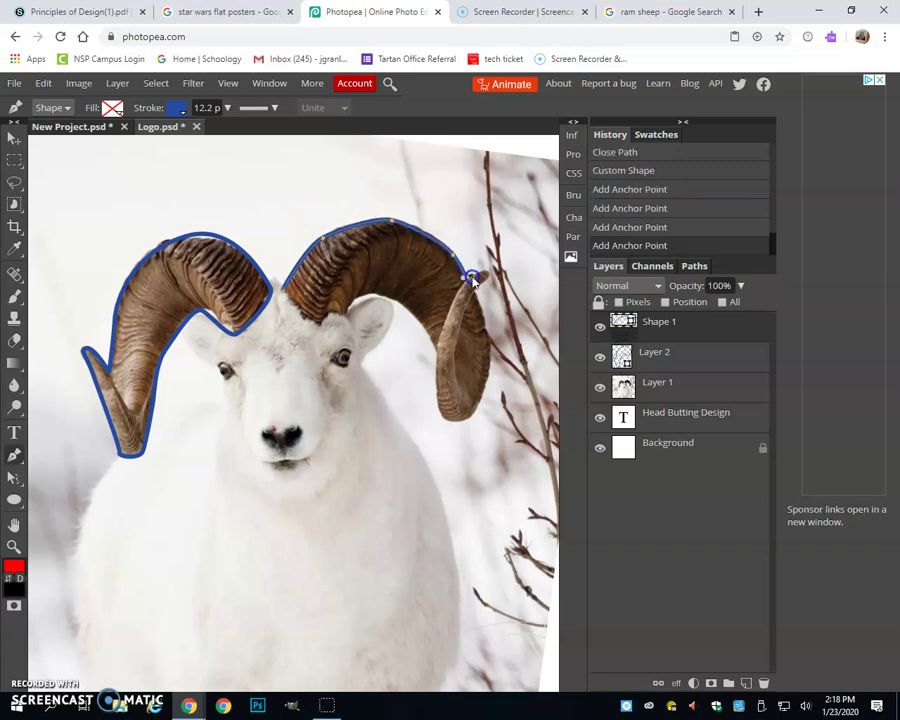
left_click(473, 272)
left_click(490, 277)
- Trace the right horn's lower curl and inner edge, and close the path at its starting point
left_click_drag(478, 386, 446, 428)
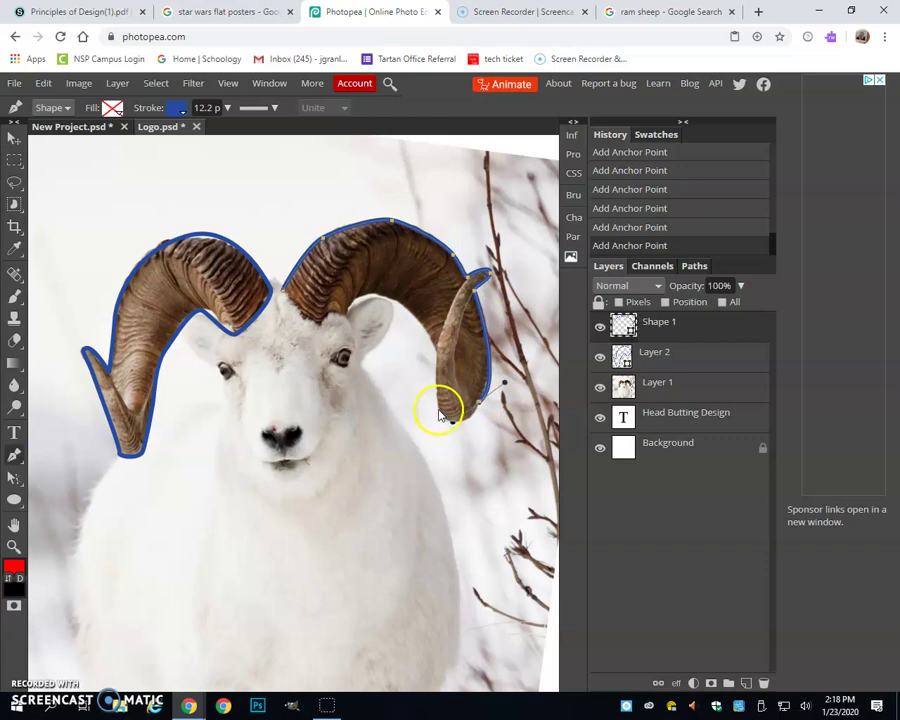
mouse_move(421, 378)
left_mouse_down()
mouse_move(410, 358)
mouse_move(429, 397)
left_mouse_up()
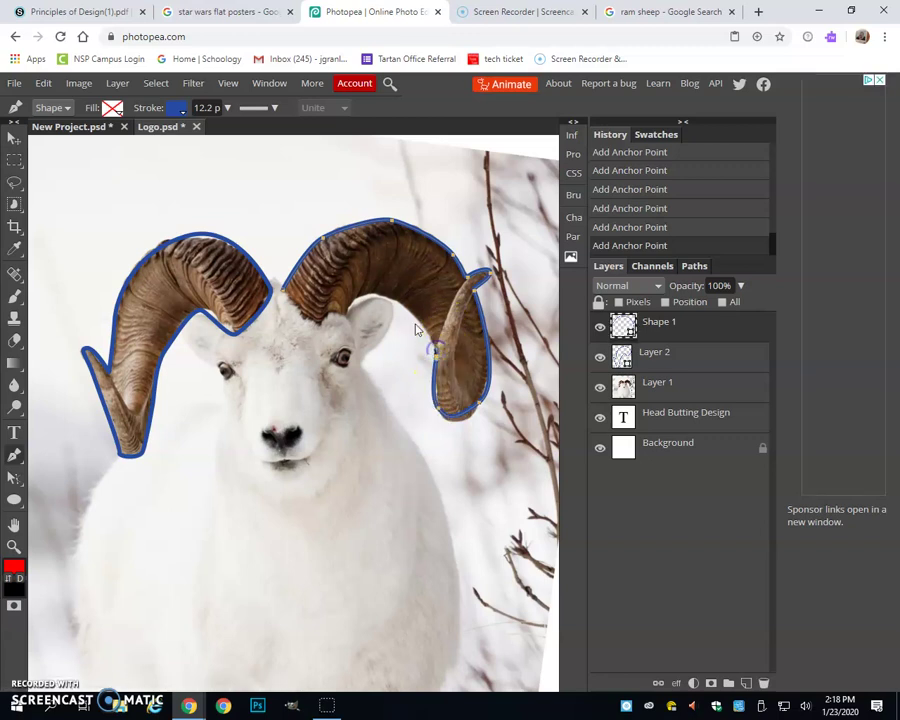
left_click_drag(356, 296, 333, 308)
left_click(347, 319)
left_click_drag(321, 324, 308, 321)
left_click(284, 292)
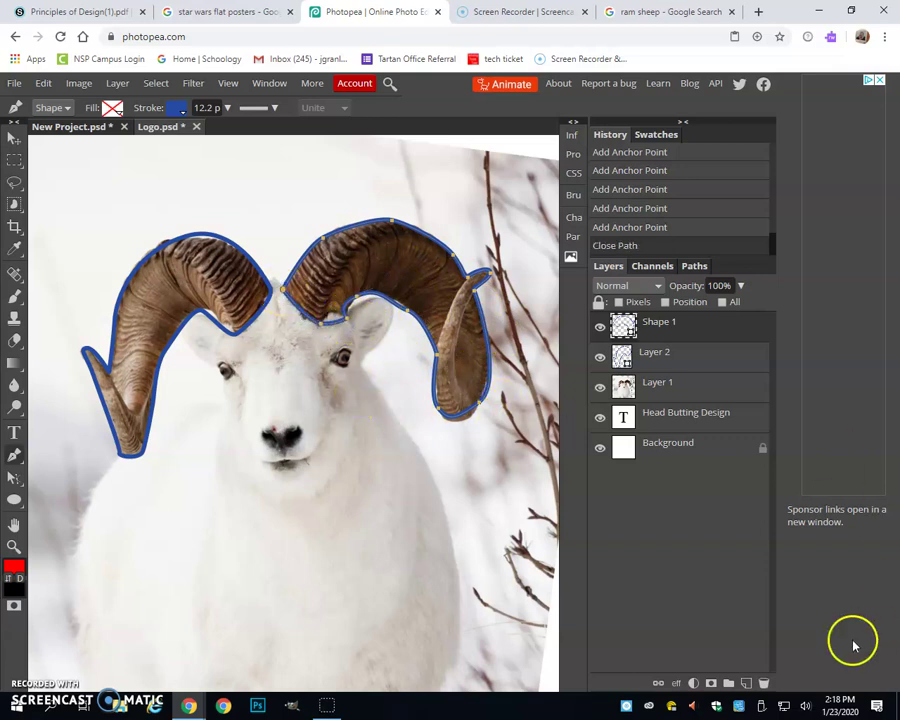
- Add a new layer and trace the head from beside the right eye around the right ear and over the crown to the left horn
left_click(744, 682)
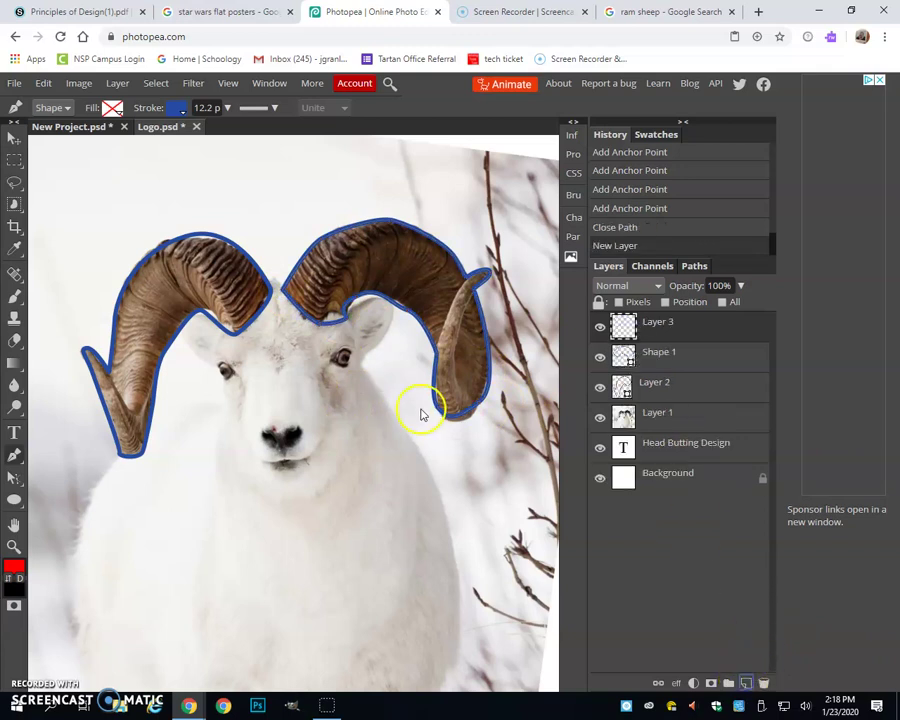
left_click(359, 366)
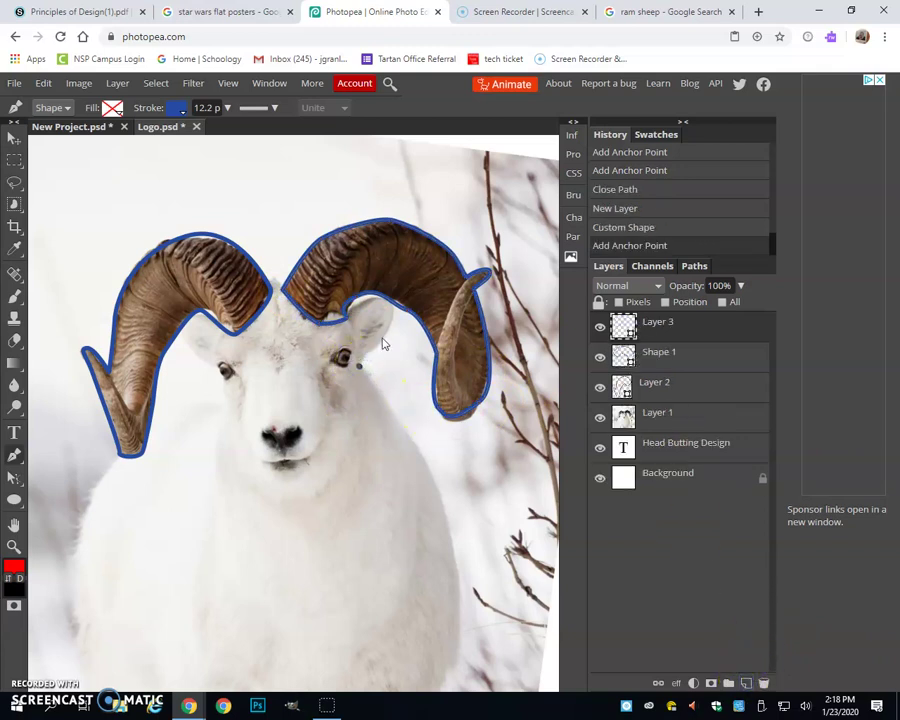
left_click(392, 293)
left_click(356, 302)
left_click_drag(352, 305, 345, 314)
left_click(272, 279)
left_click(220, 302)
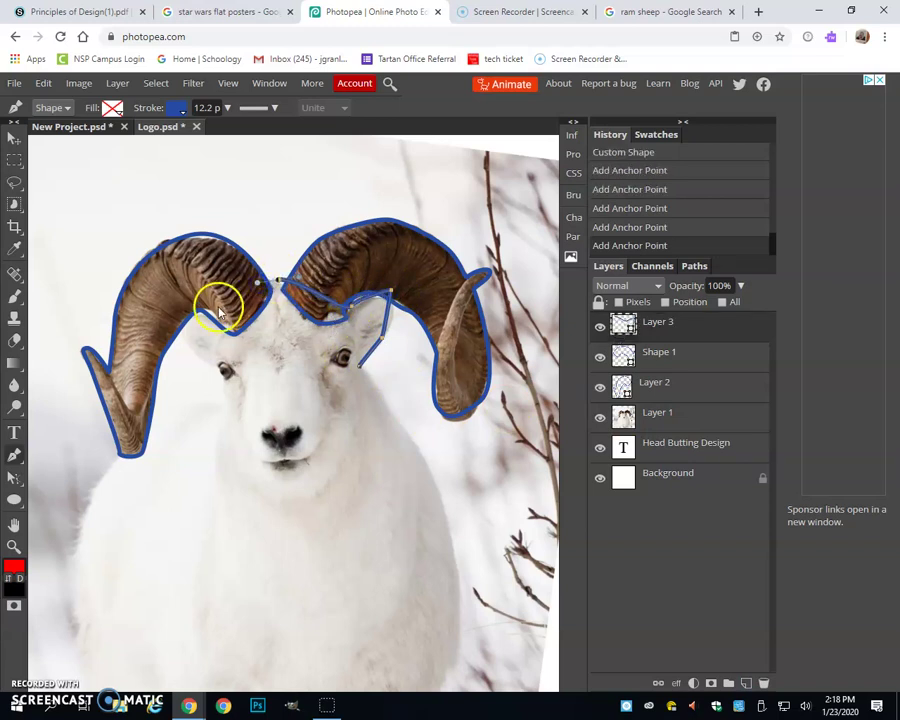
- Trace around the left ear, down the cheek, under the chin and up the right cheek, and close the head outline
left_click(176, 324)
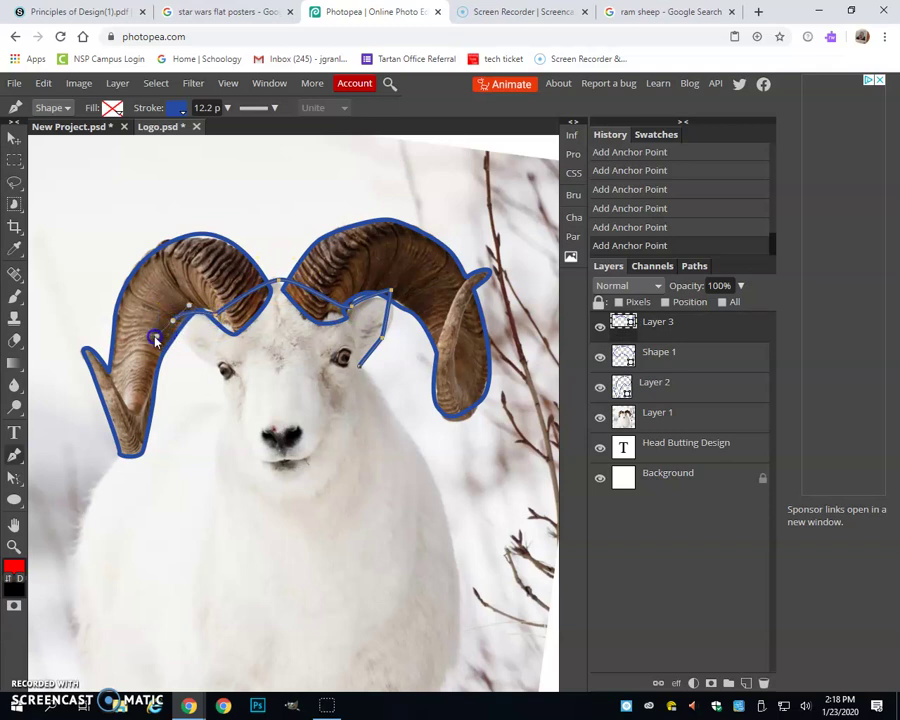
left_click(206, 362)
left_click(221, 427)
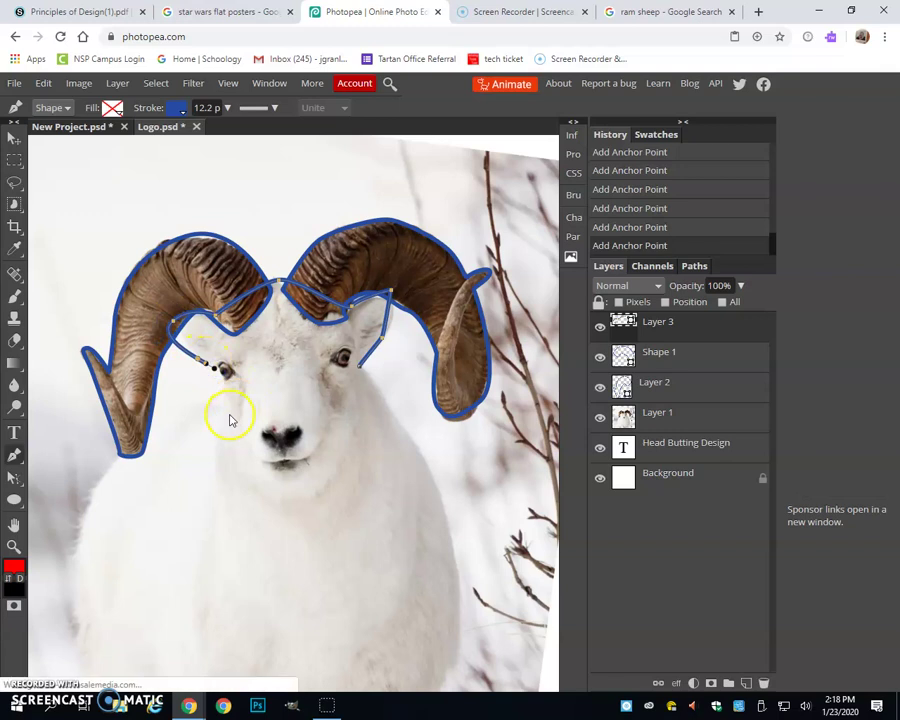
left_click(223, 445)
left_click_drag(279, 514, 341, 468)
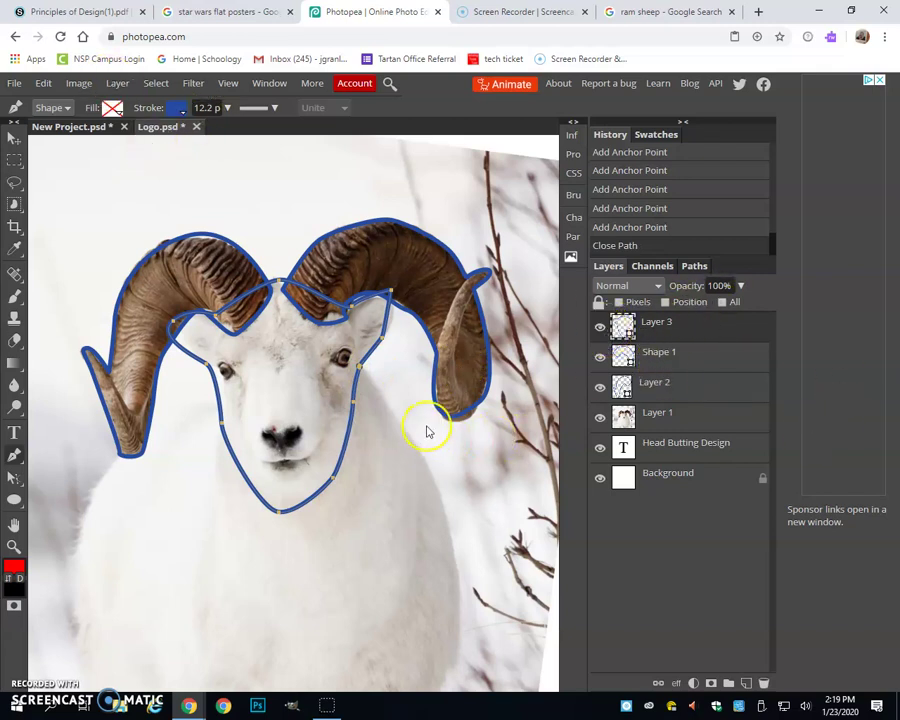
- Set the head outline's stroke colour to the darker blue 25407d
left_click(176, 108)
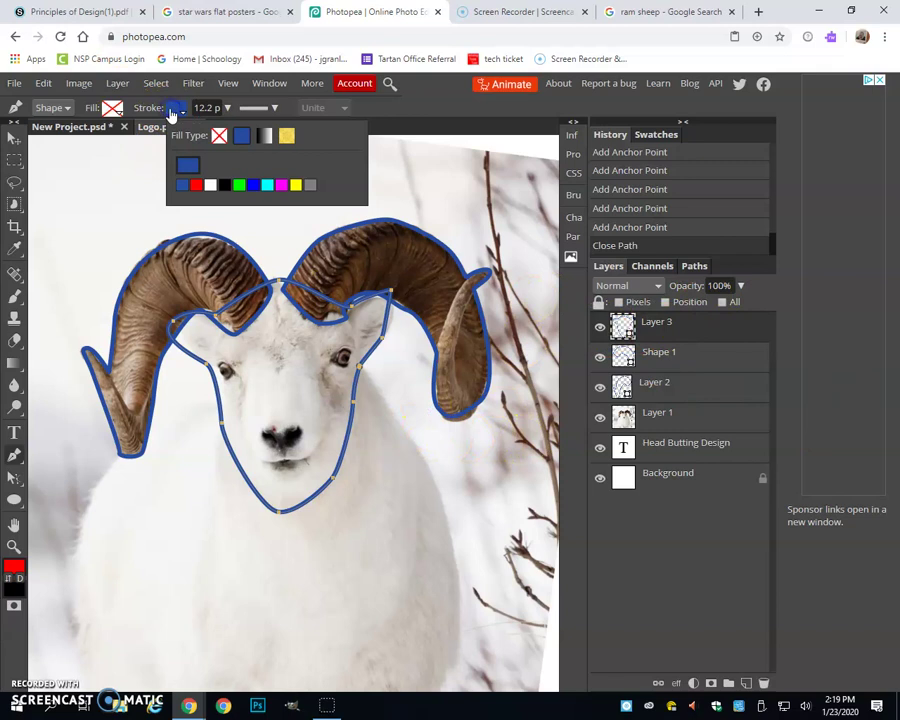
left_click(188, 170)
left_click(241, 302)
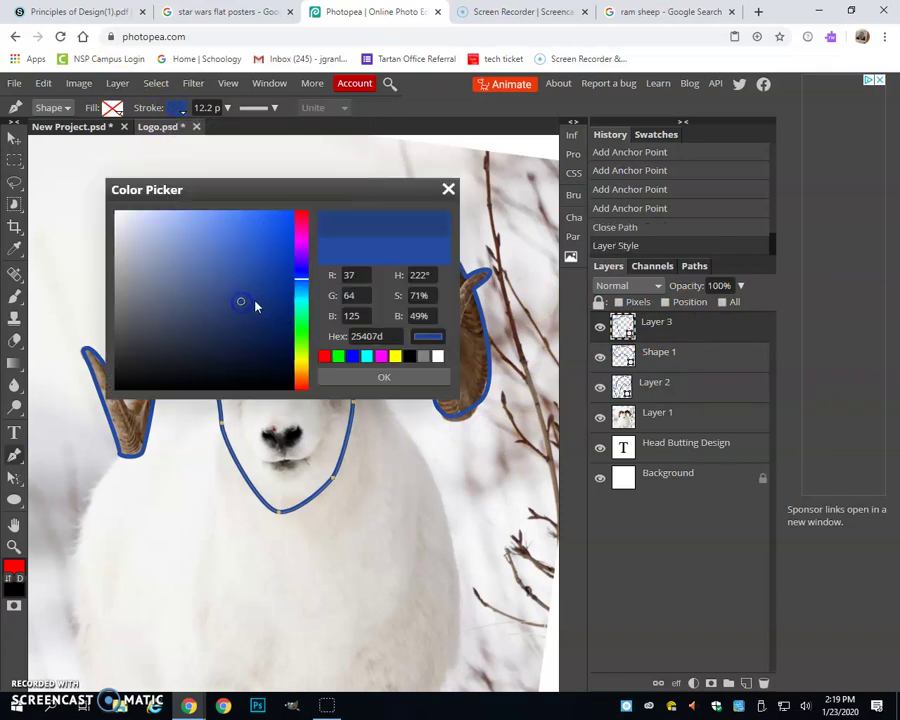
left_click(390, 380)
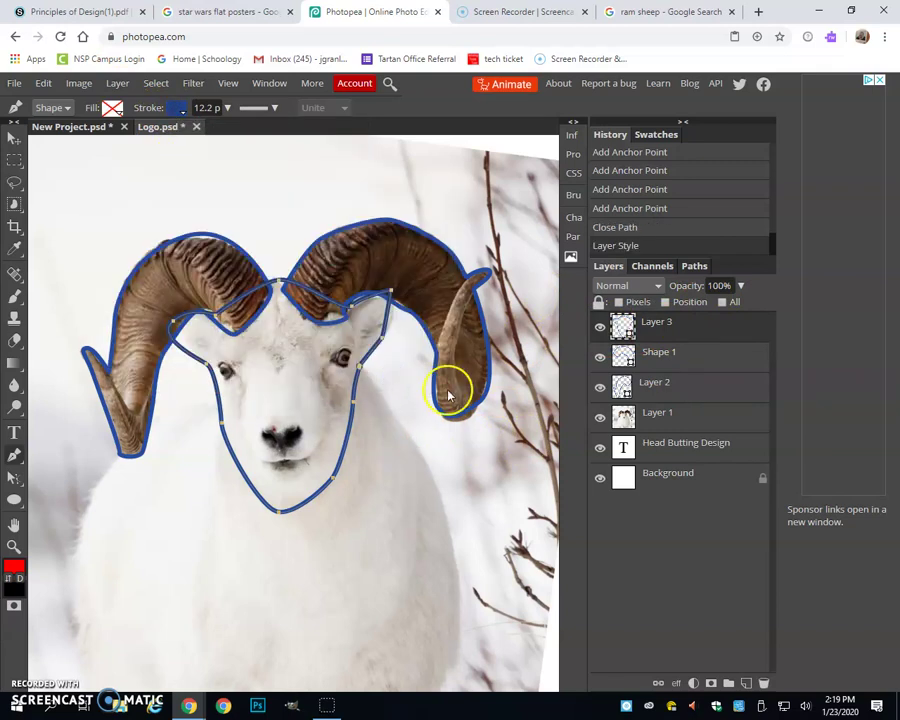
- Fill the ram's head shape with the solid dark blue 173255 and remove its stroke
left_click(108, 110)
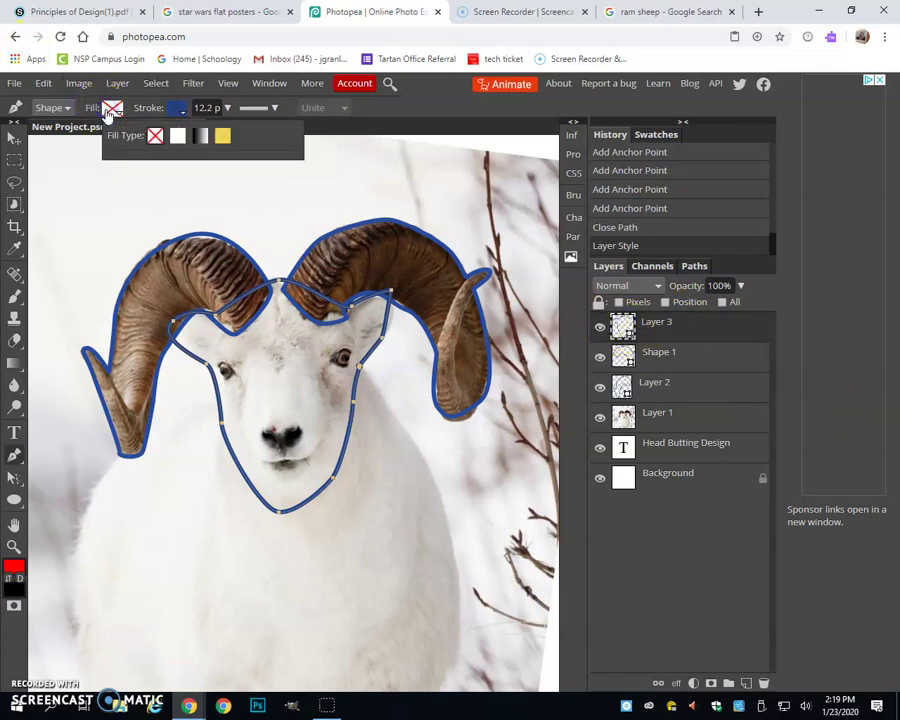
left_click(178, 137)
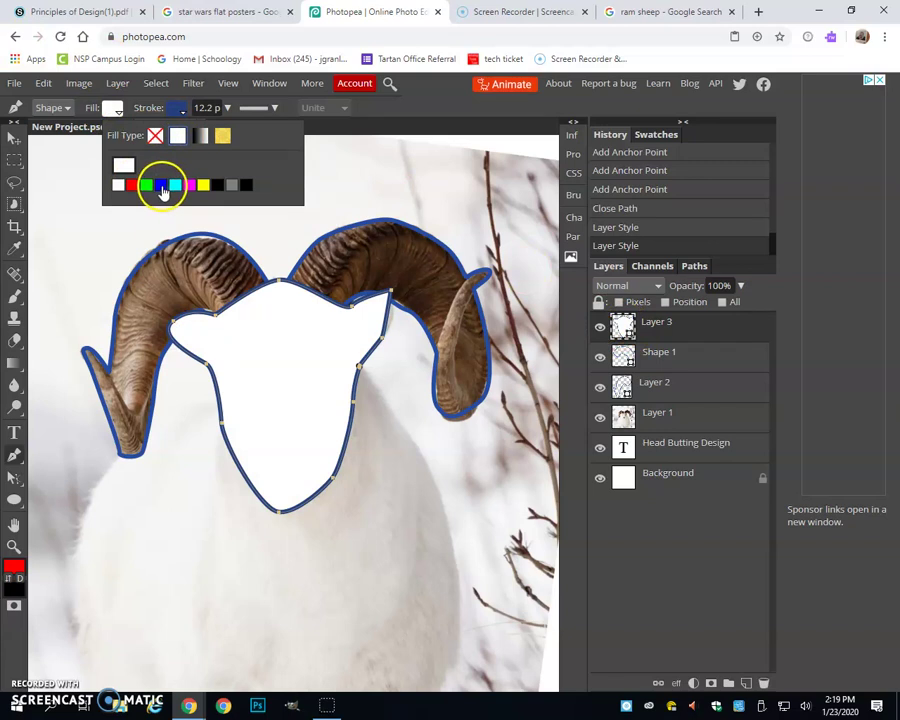
left_click(160, 184)
left_click(123, 166)
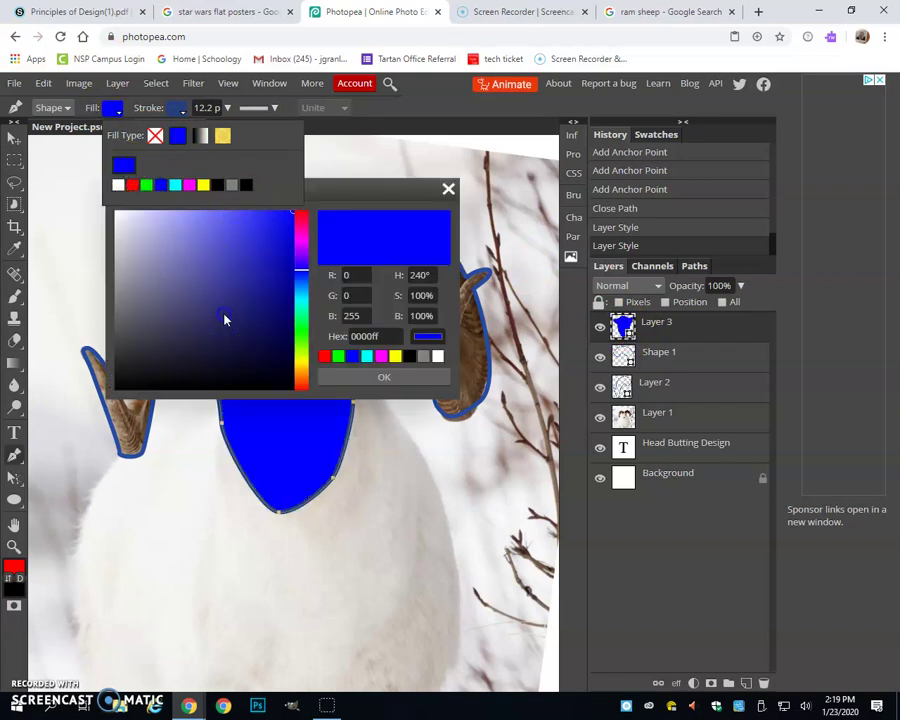
left_click(224, 318)
left_click(255, 295)
left_click_drag(299, 283, 301, 283)
left_click(253, 316)
left_click(246, 330)
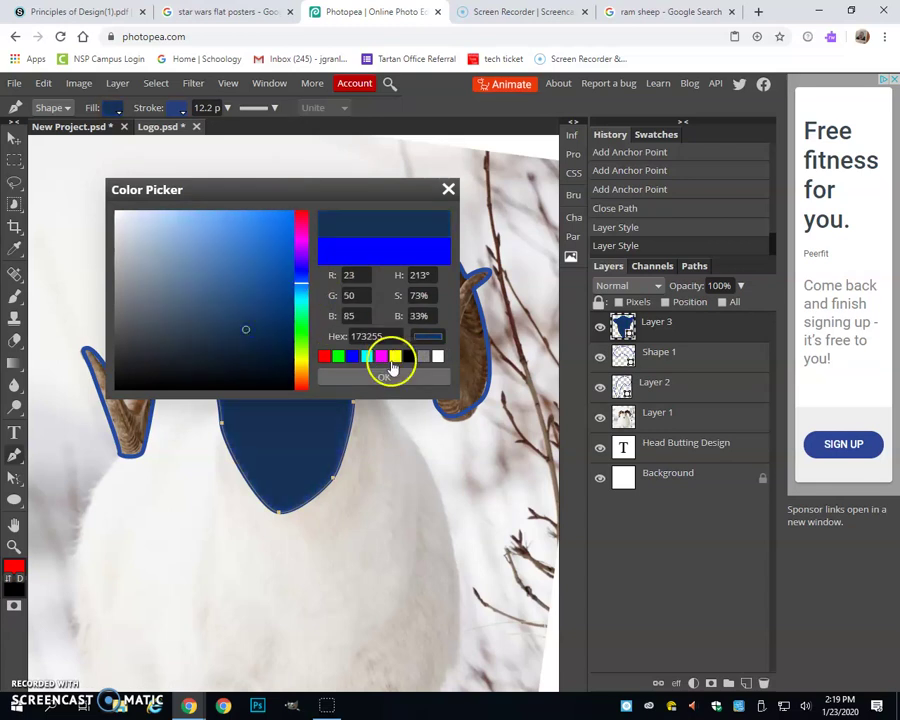
left_click(384, 377)
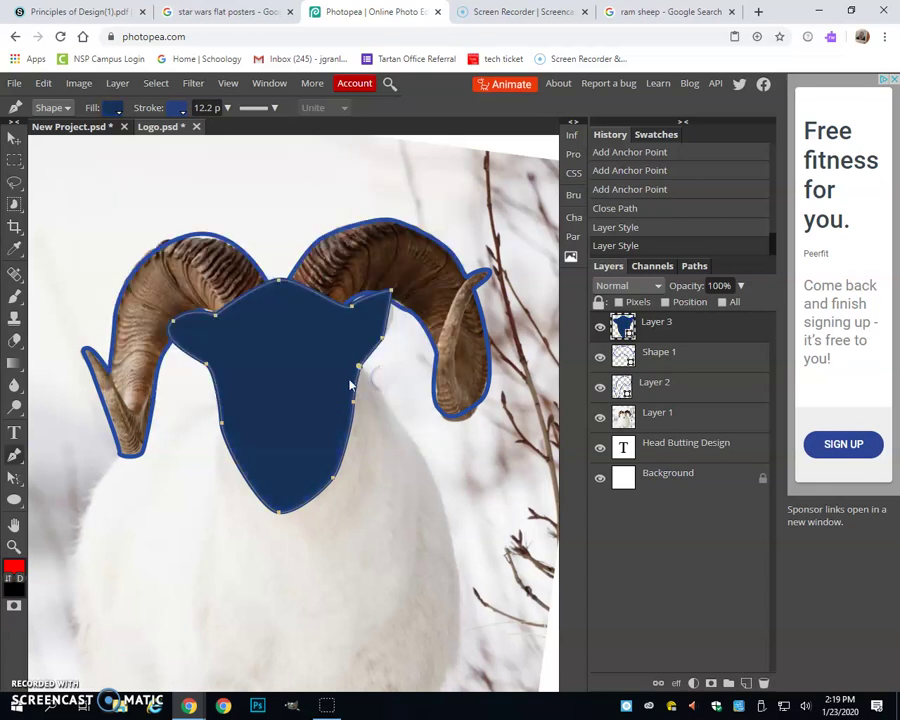
left_click(178, 108)
left_click(221, 135)
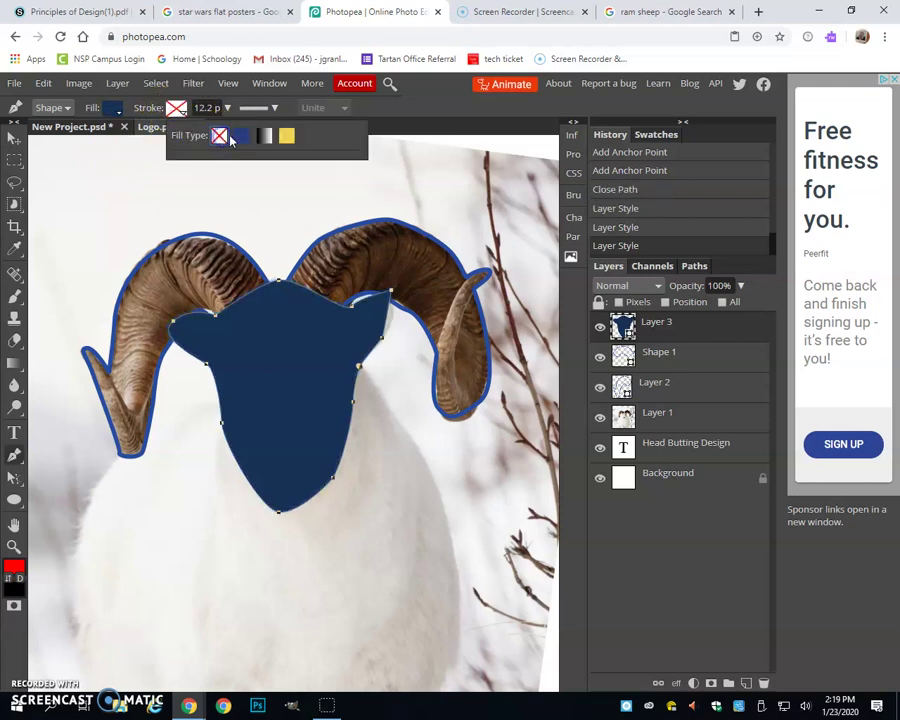
- Select the right horn's shape layer and set its stroke colour to the blue 264ca2
left_click(709, 368)
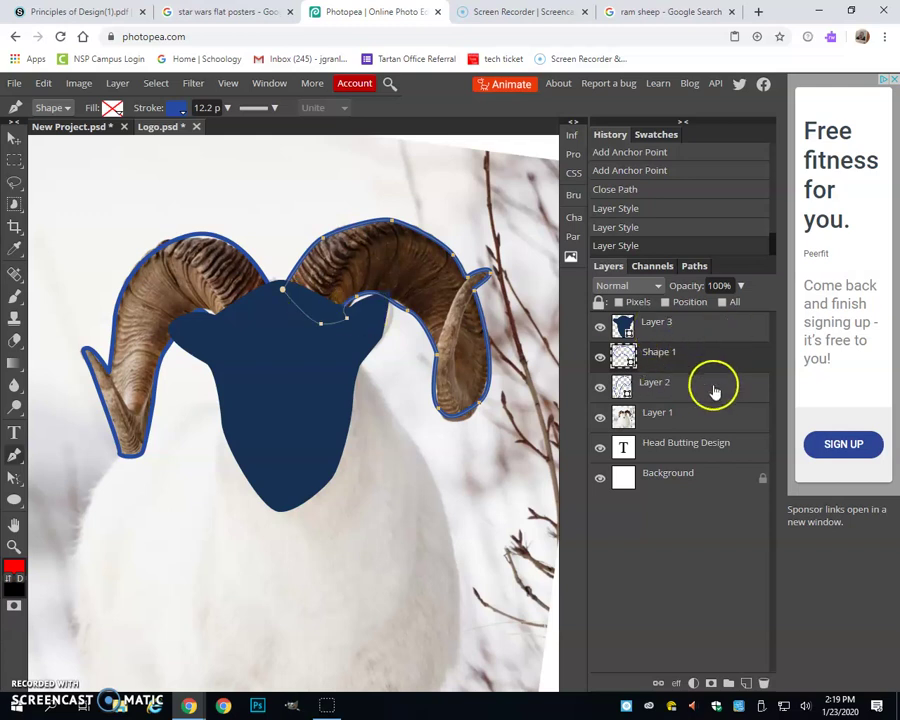
left_click(179, 108)
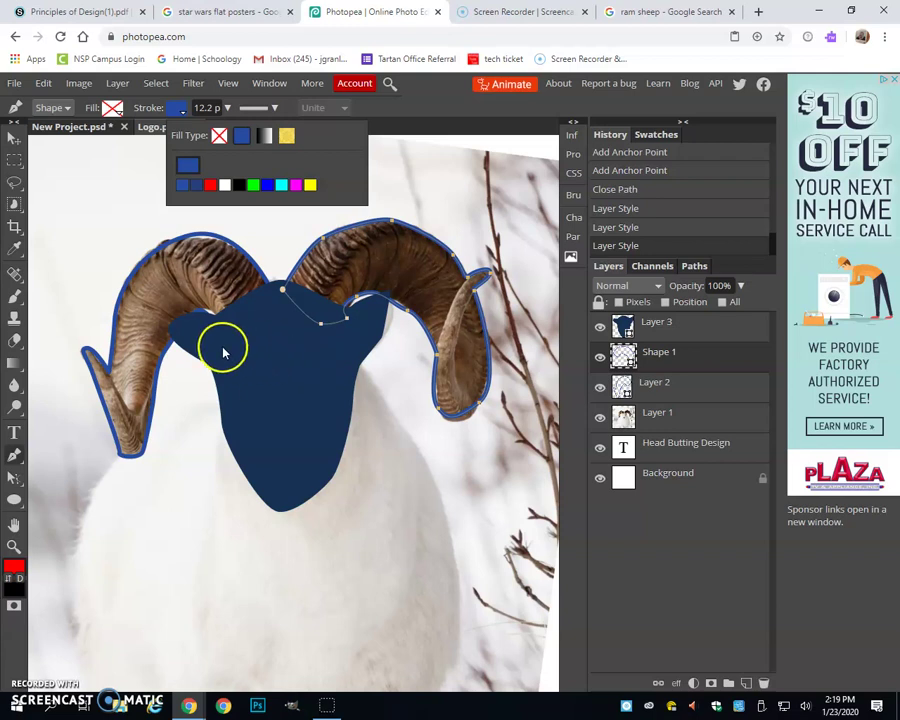
left_click(183, 188)
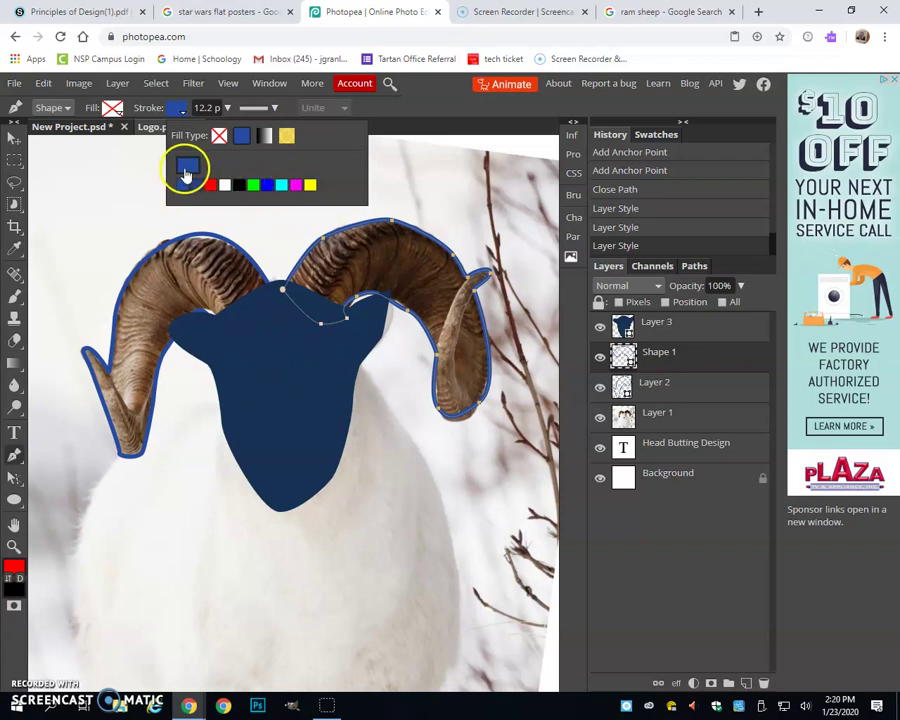
left_click(186, 170)
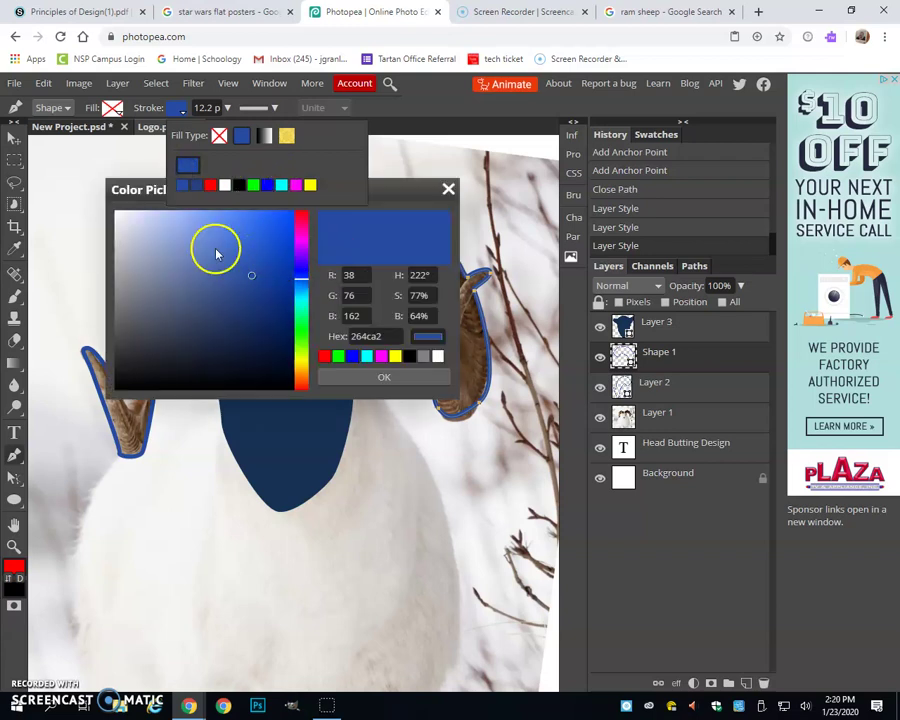
left_click(406, 376)
- Fill the right horn with the solid grey-blue 45576d and remove its stroke
left_click(110, 107)
left_click(178, 137)
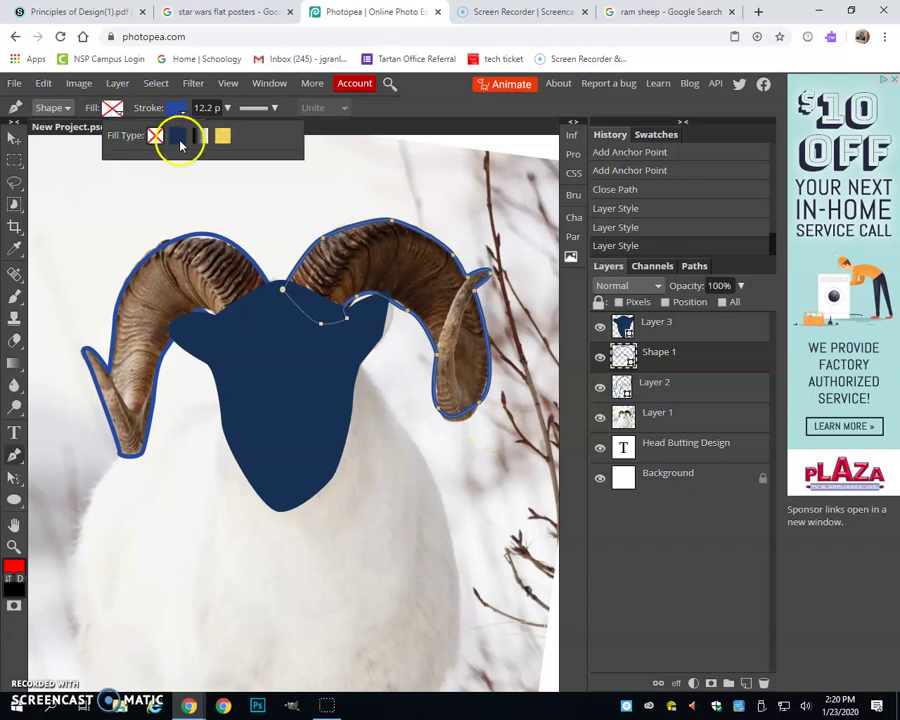
left_click(122, 168)
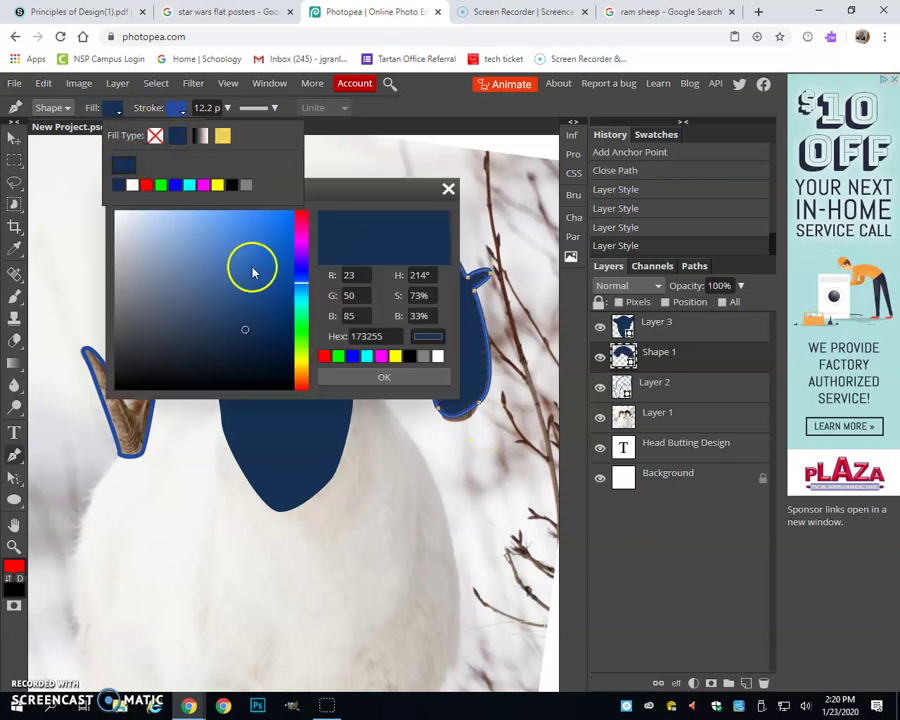
left_click(184, 262)
left_click(180, 315)
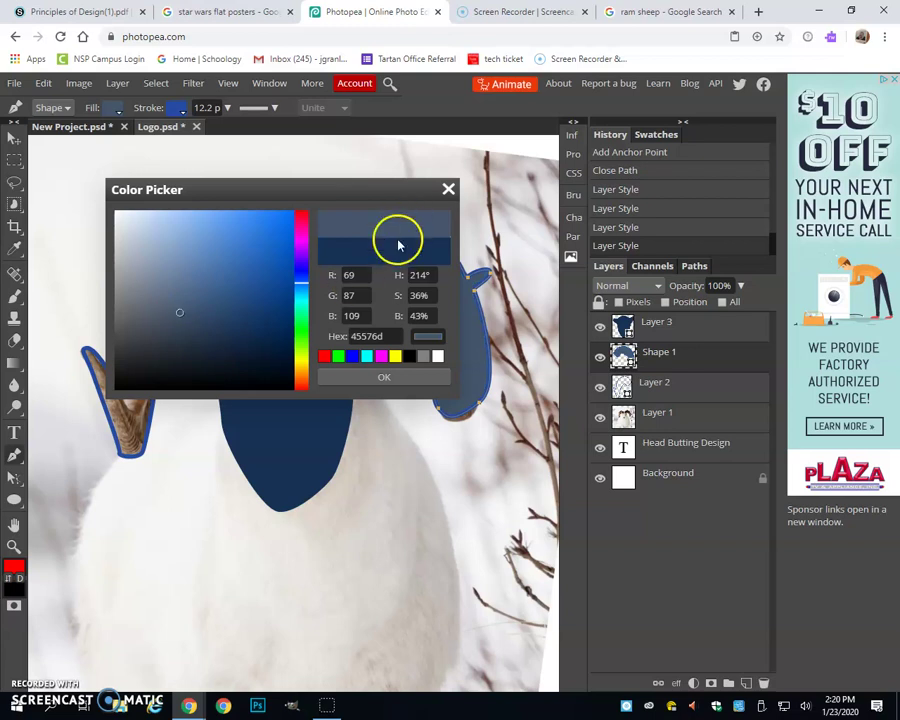
left_click(397, 374)
left_click(177, 108)
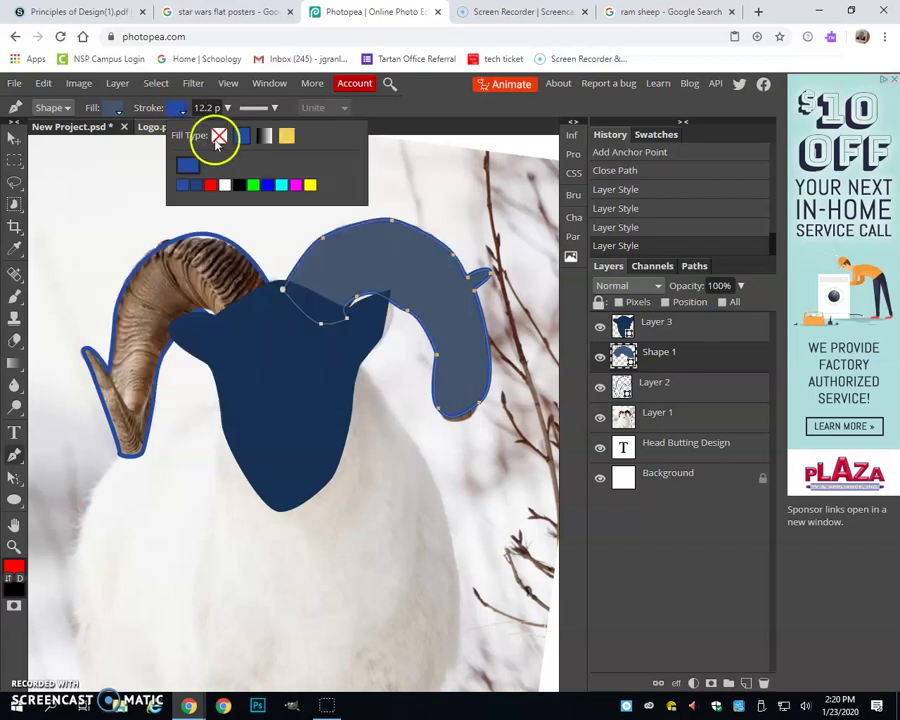
left_click(218, 137)
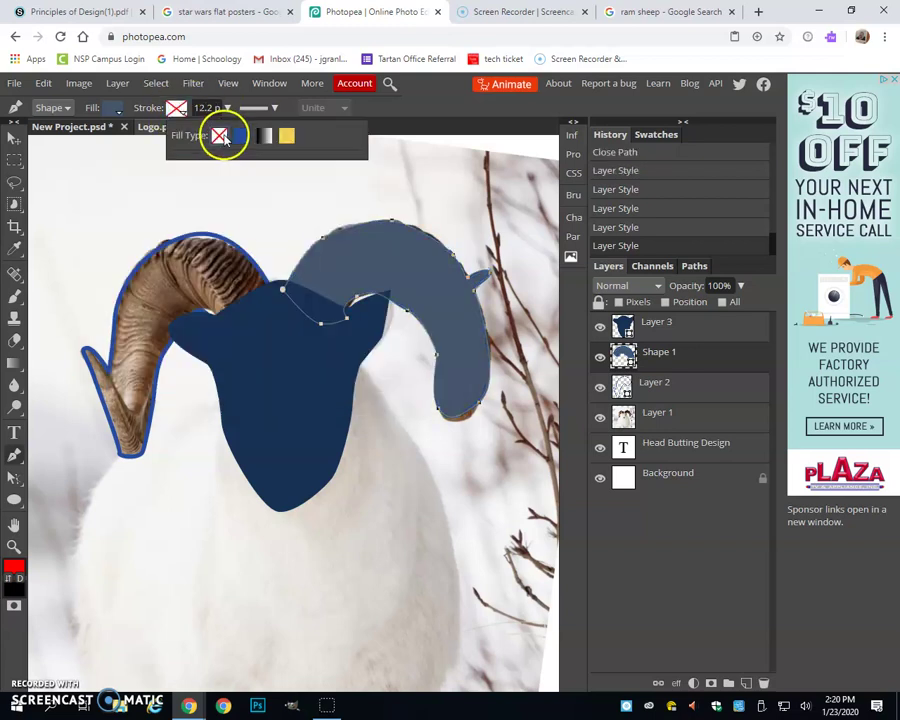
- Select the left horn's layer, give it the same solid grey-blue fill as the right horn and remove its stroke
left_click(688, 374)
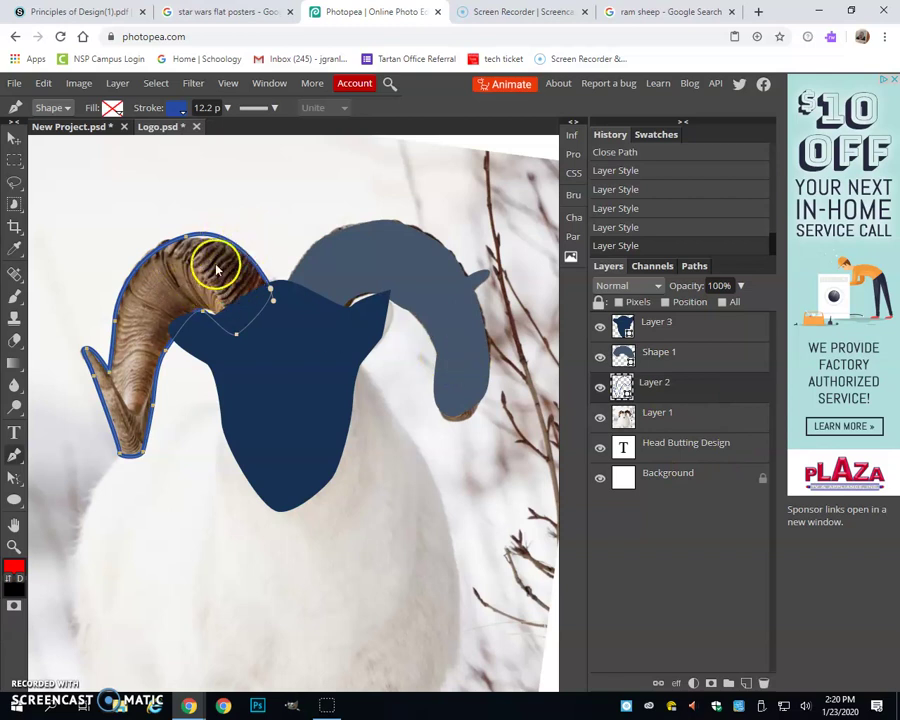
left_click(112, 107)
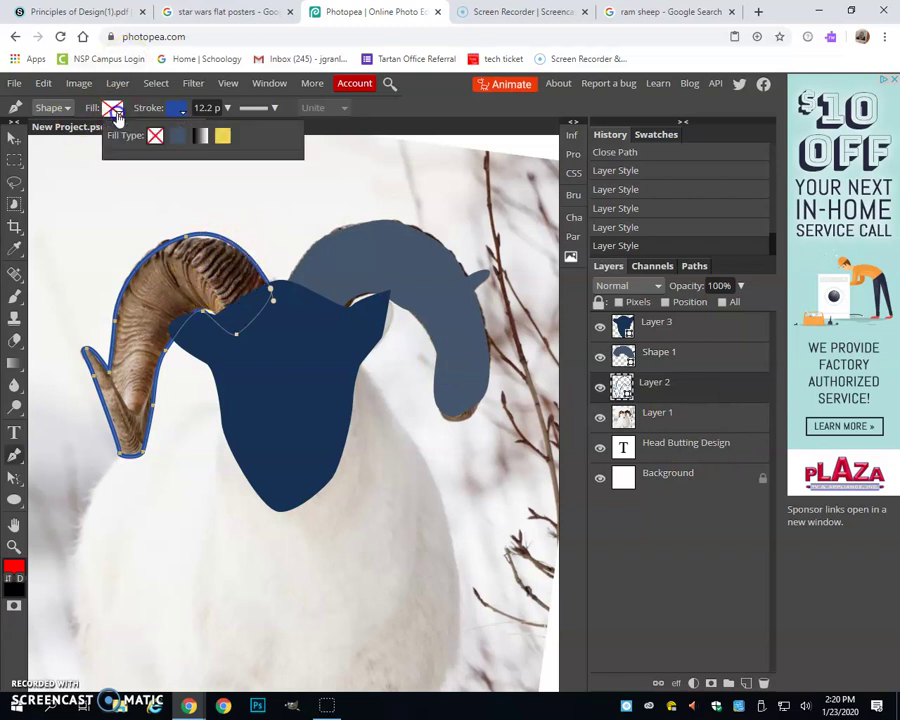
left_click(178, 135)
left_click(178, 108)
left_click(217, 140)
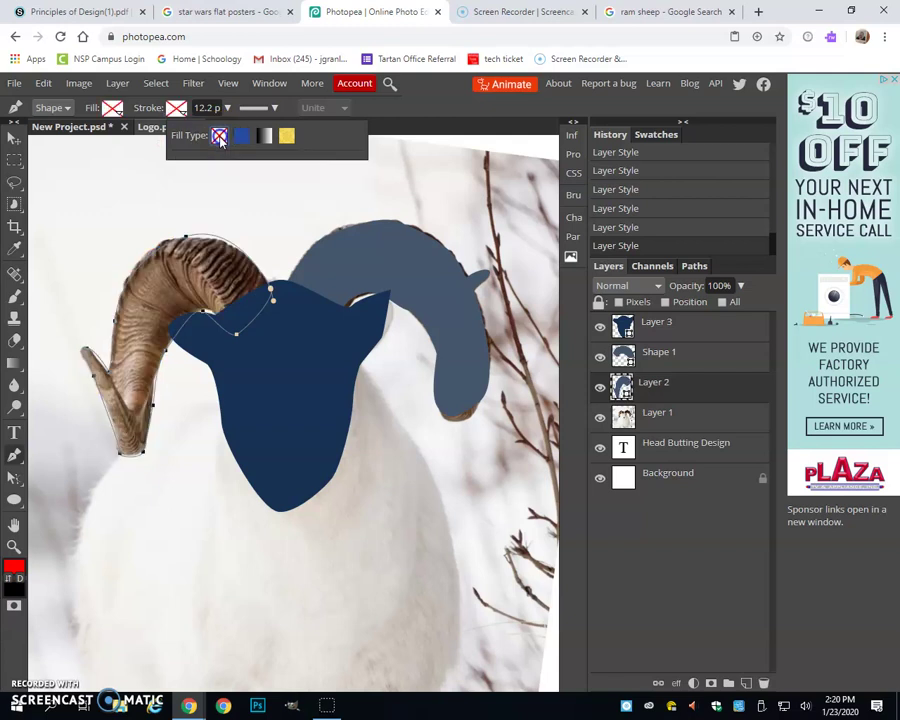
left_click(112, 107)
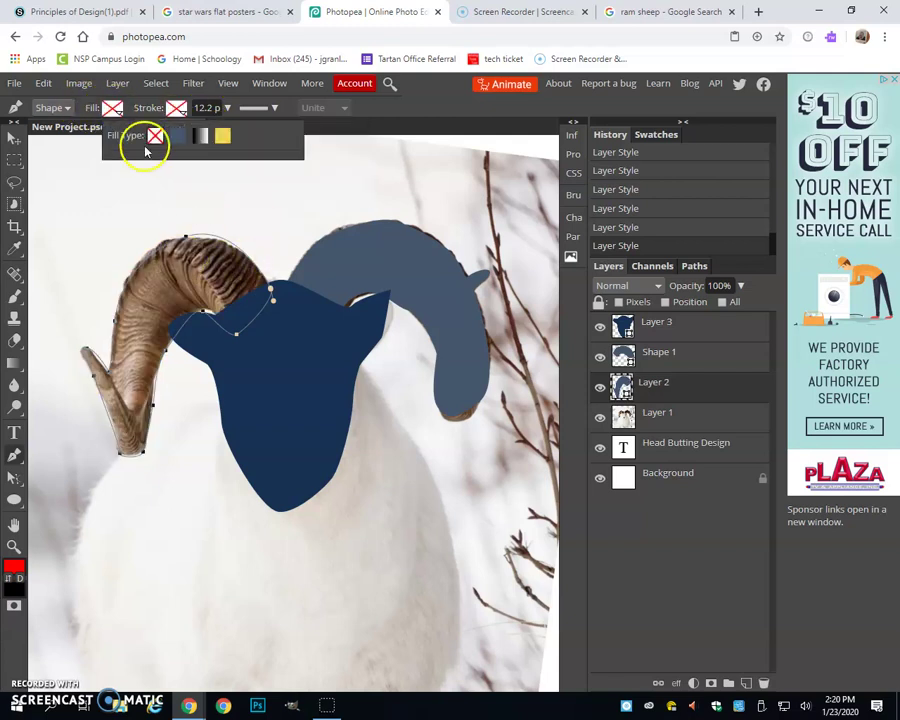
left_click(178, 135)
- Try the lighter blue 4c8ad5 as the left horn's fill, and match it back by sampling the right horn's colour 45576d
left_click(124, 168)
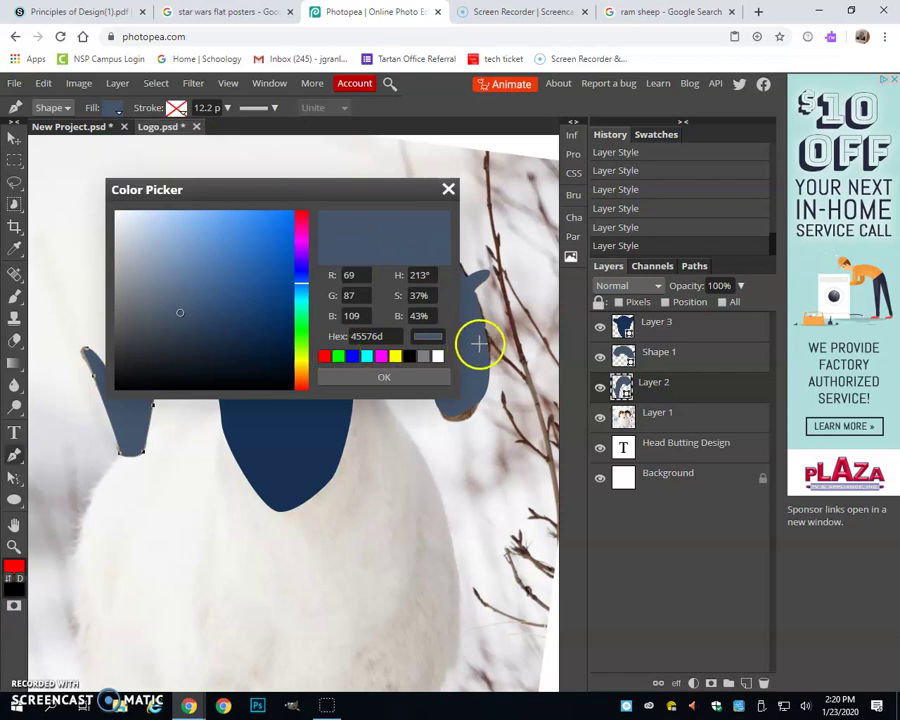
left_click_drag(340, 195, 360, 405)
left_click_drag(250, 418, 247, 426)
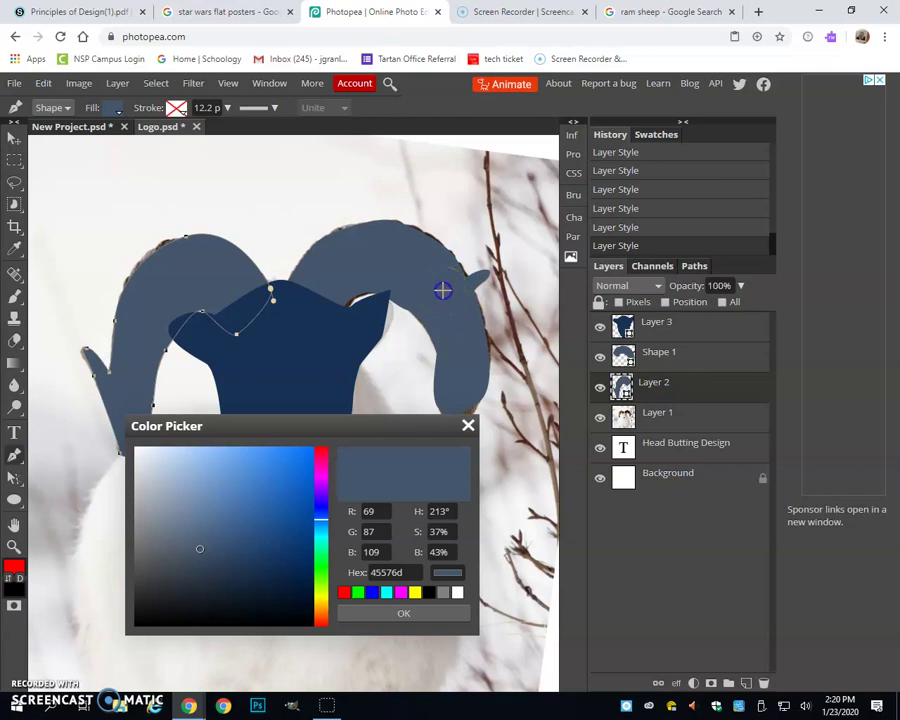
left_click(249, 477)
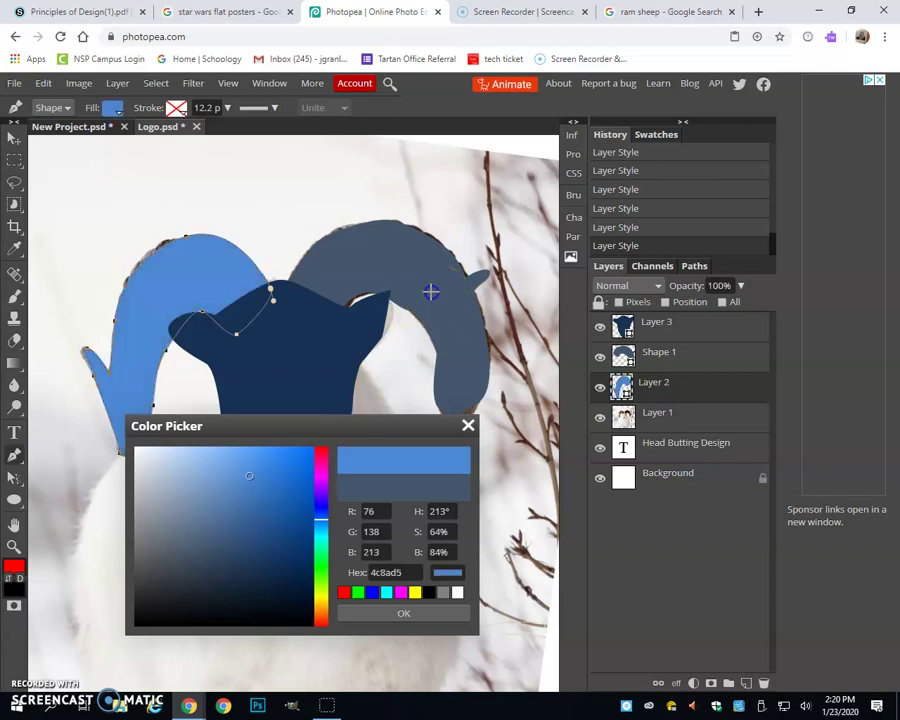
left_click(431, 291)
left_click(438, 613)
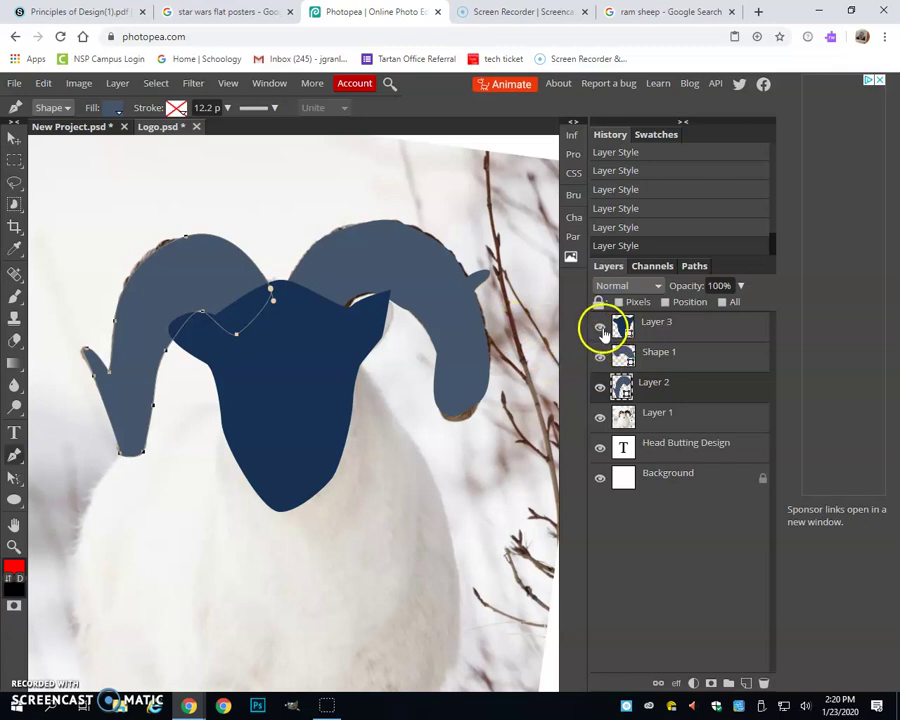
- Hide the ram photo on Layer 1 and switch to the Move tool
left_click(16, 141)
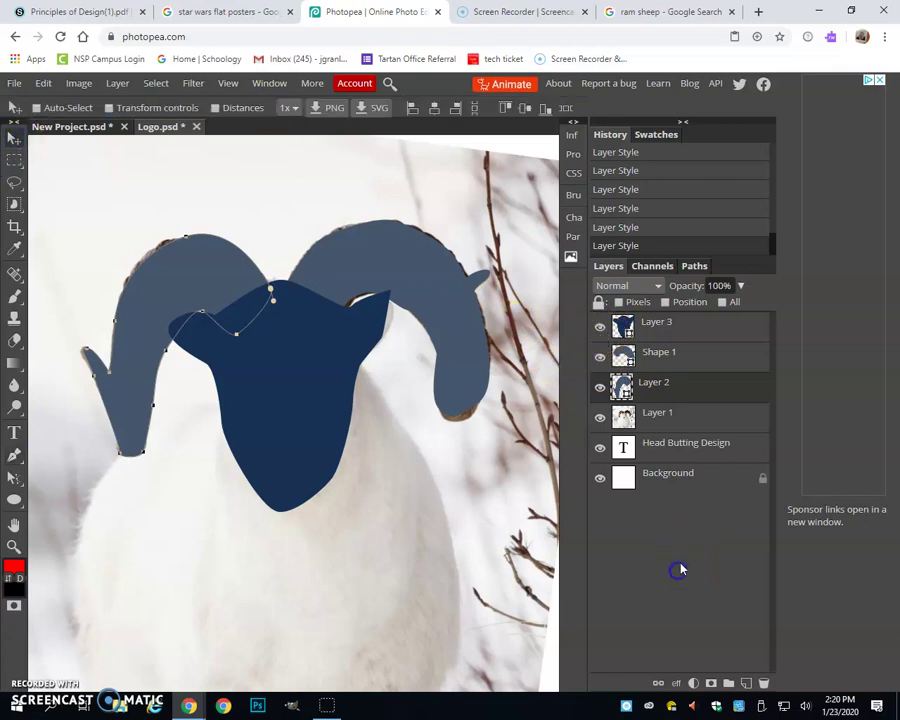
left_click(600, 417)
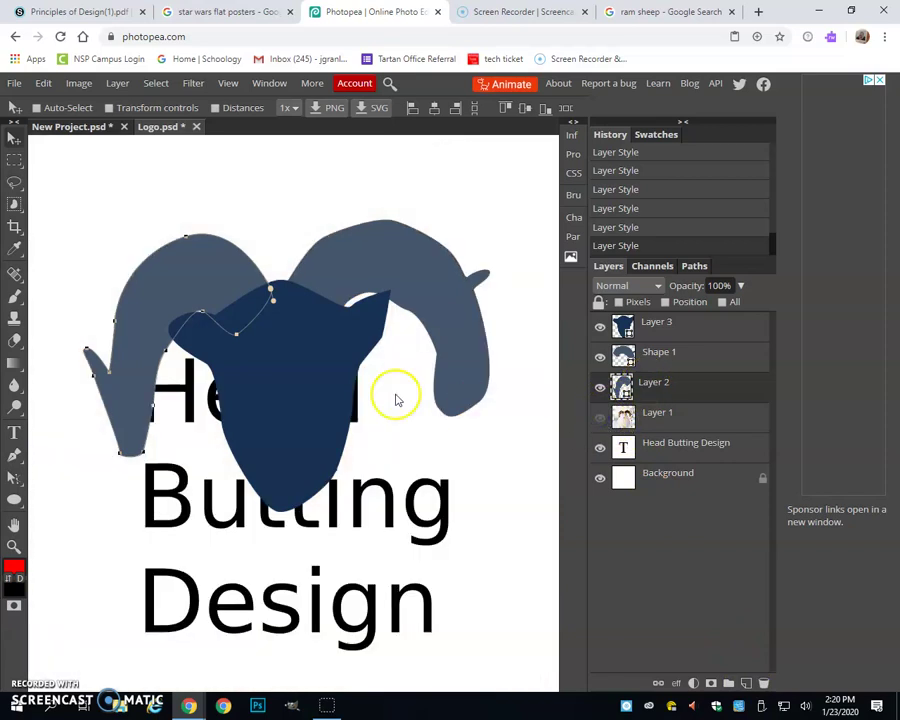
- Draw a rounded-square outline from the custom shape library as a frame around the ram head and the text
right_click(16, 499)
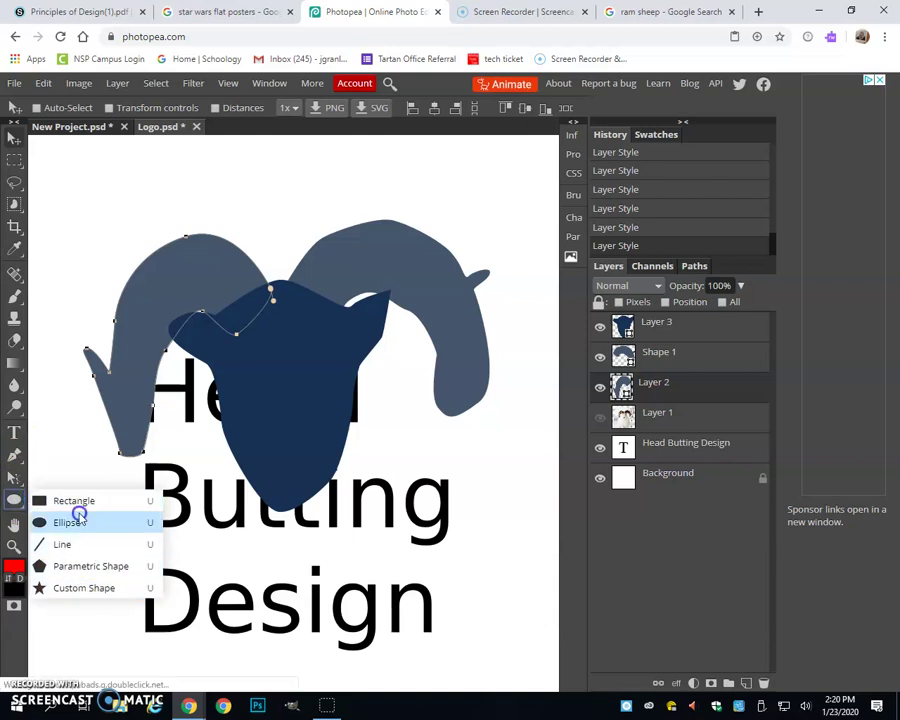
left_click(76, 589)
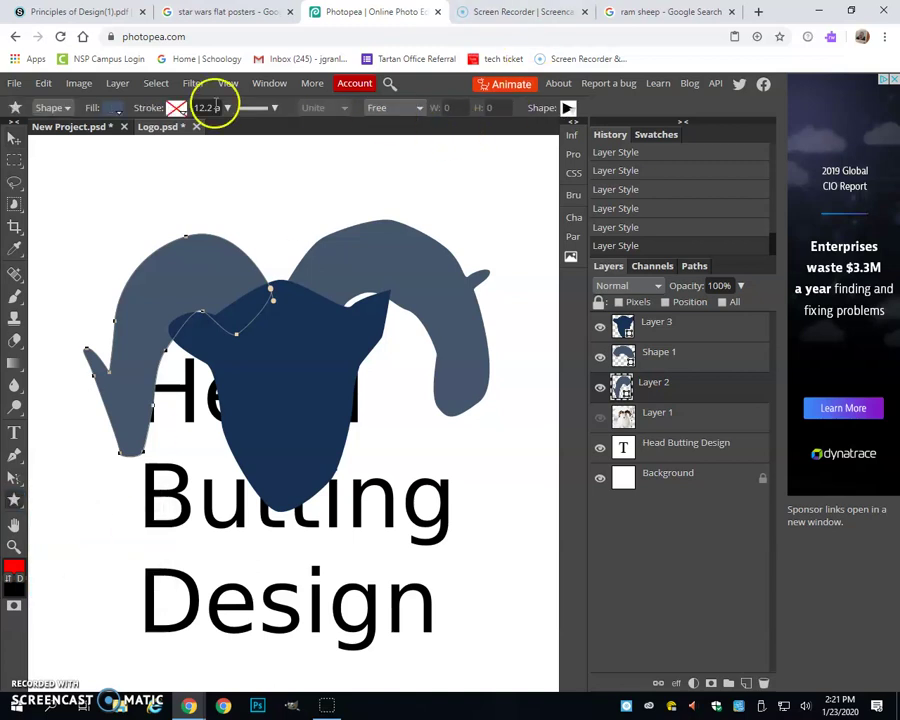
left_click(567, 108)
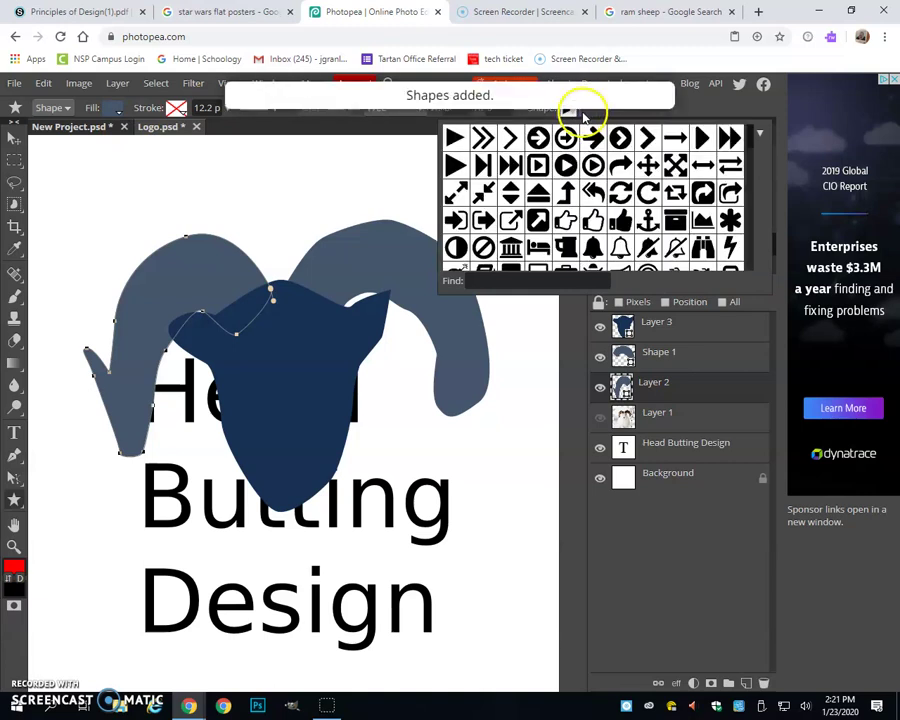
scroll(633, 193, "down", 5)
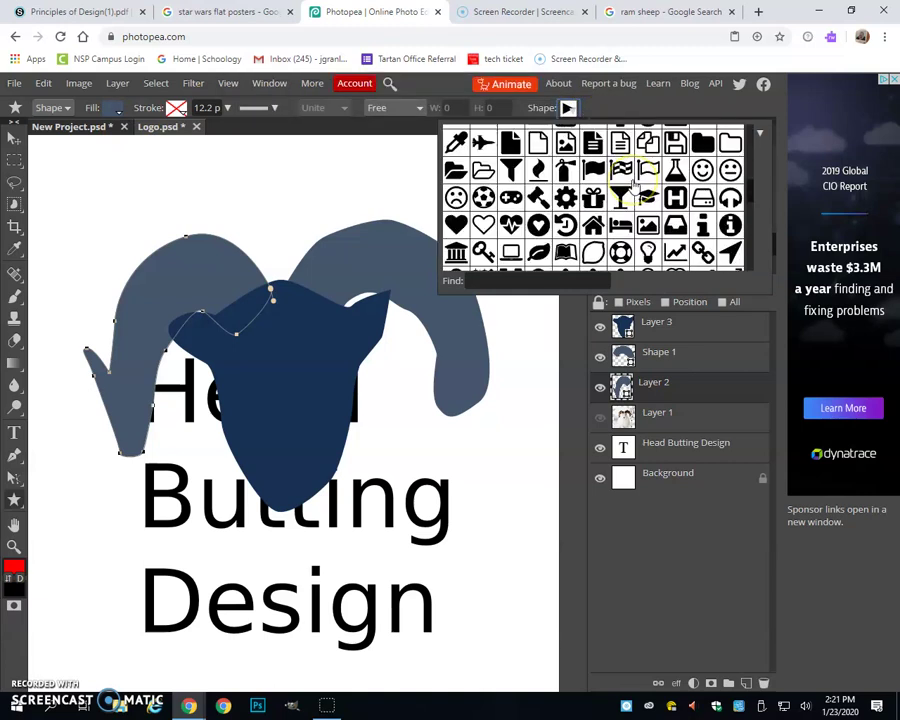
scroll(633, 186, "down", 5)
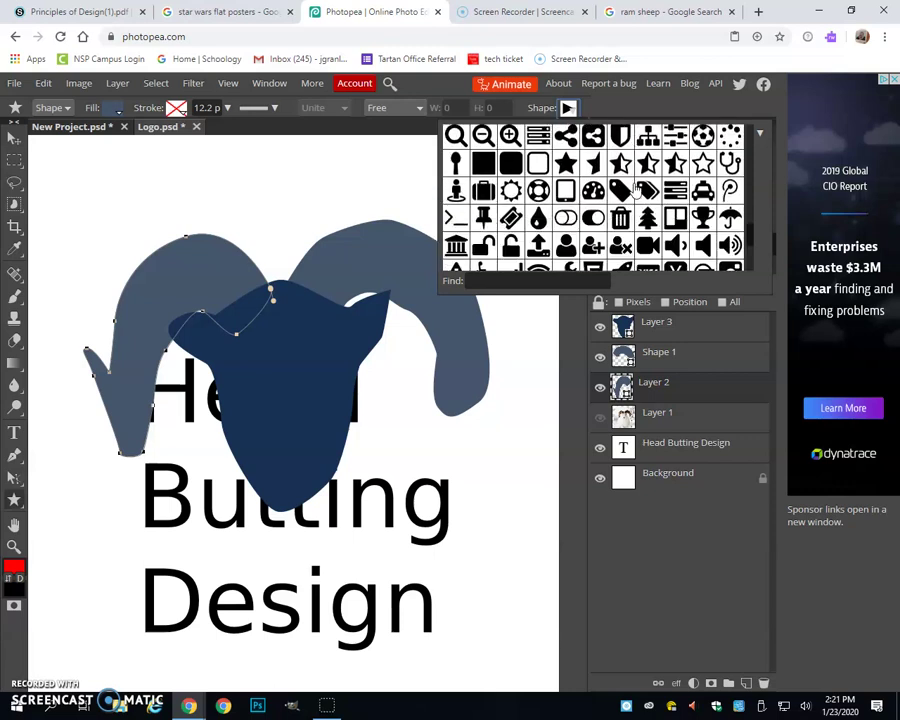
scroll(635, 188, "down", 5)
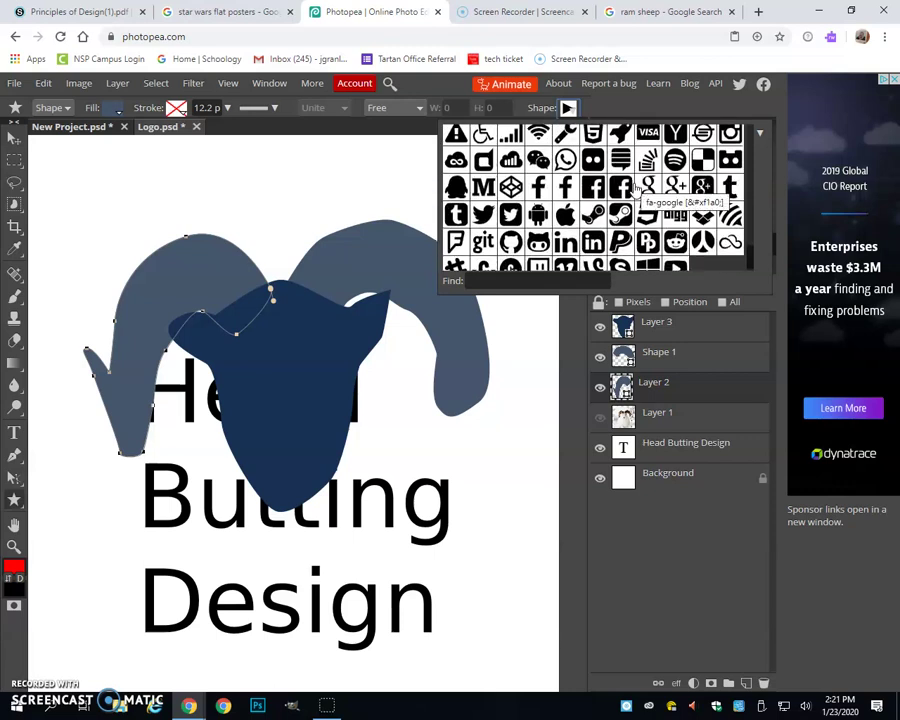
scroll(634, 186, "down", 1)
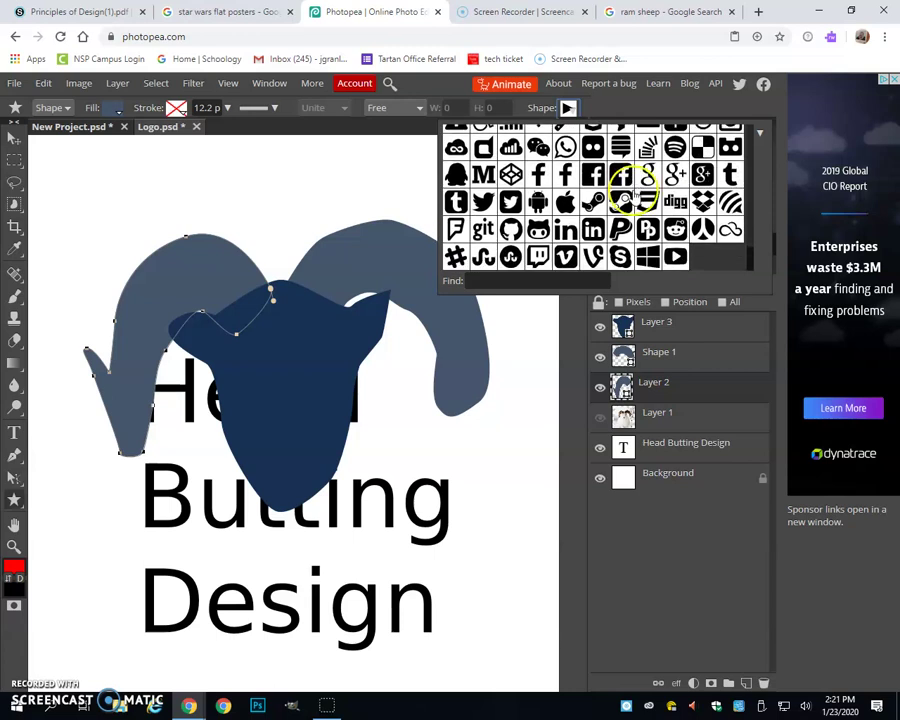
scroll(592, 230, "up", 5)
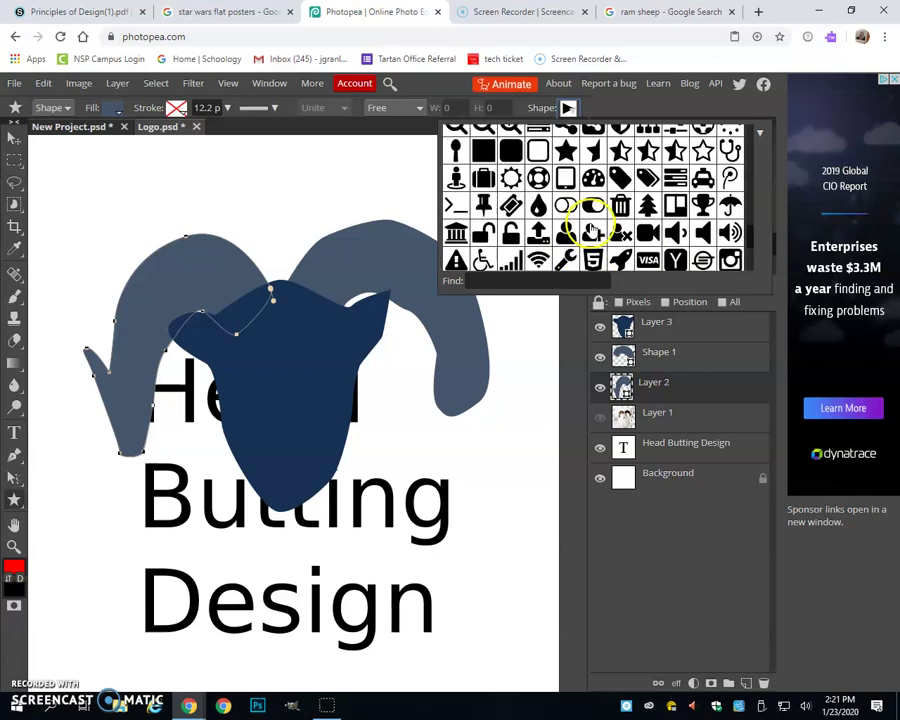
scroll(588, 215, "up", 3)
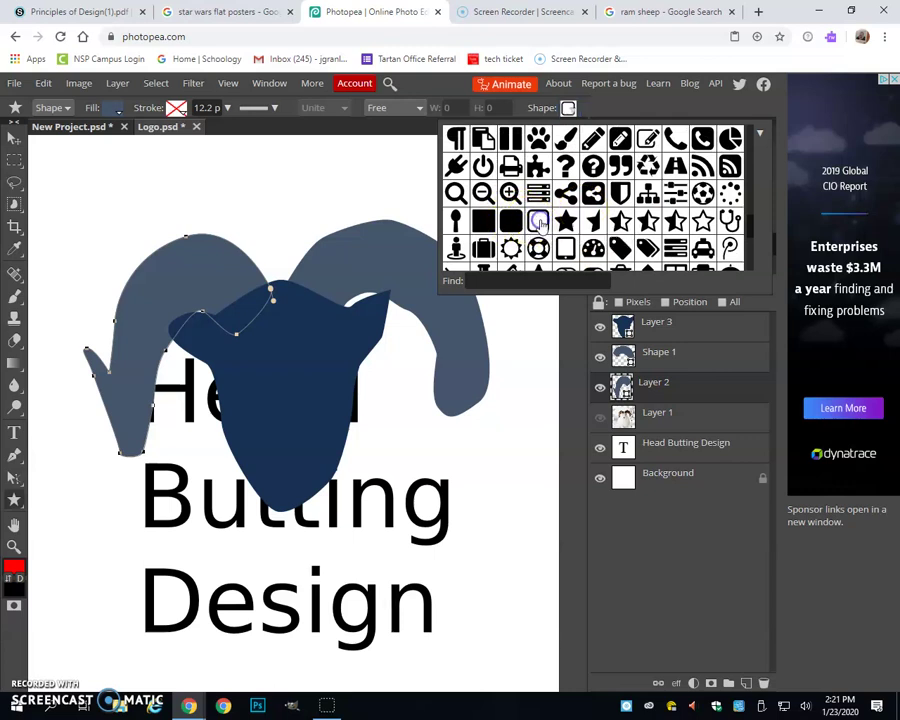
mouse_move(112, 209)
left_mouse_down()
mouse_move(321, 507)
mouse_move(479, 646)
left_mouse_up()
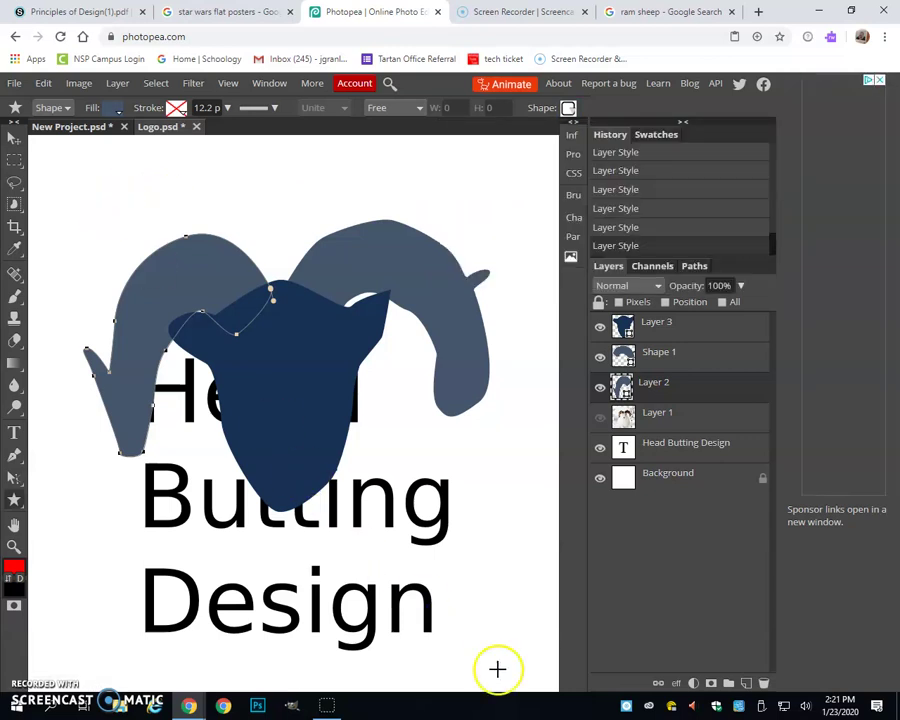
- Draw a rounded-square frame around the ram and text on a new layer and fill it with lighter blue 6f8db1
left_click(746, 683)
left_click_drag(458, 641, 80, 202)
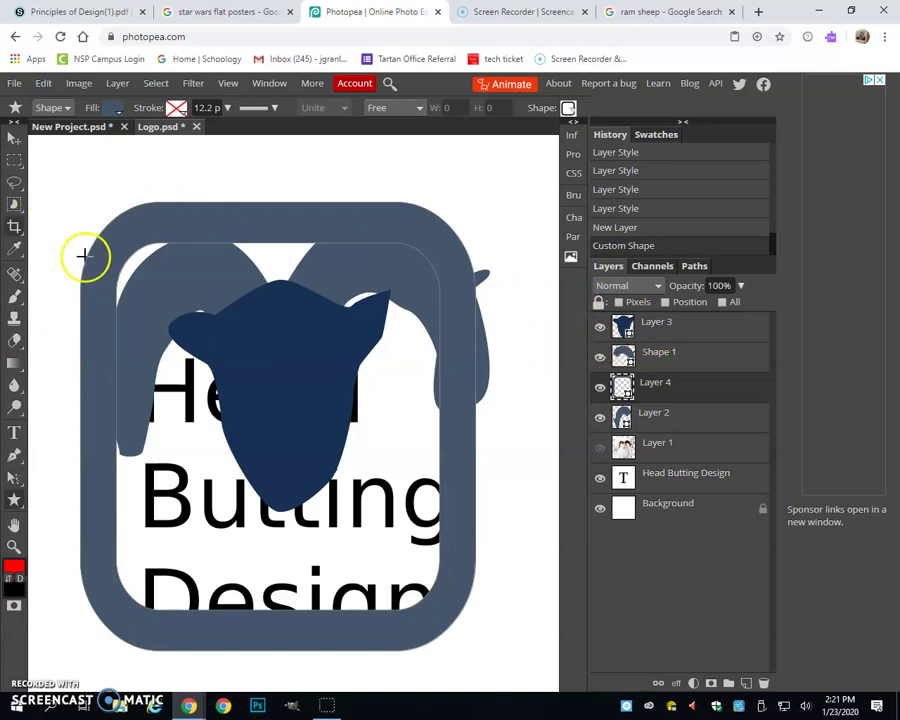
left_click(117, 111)
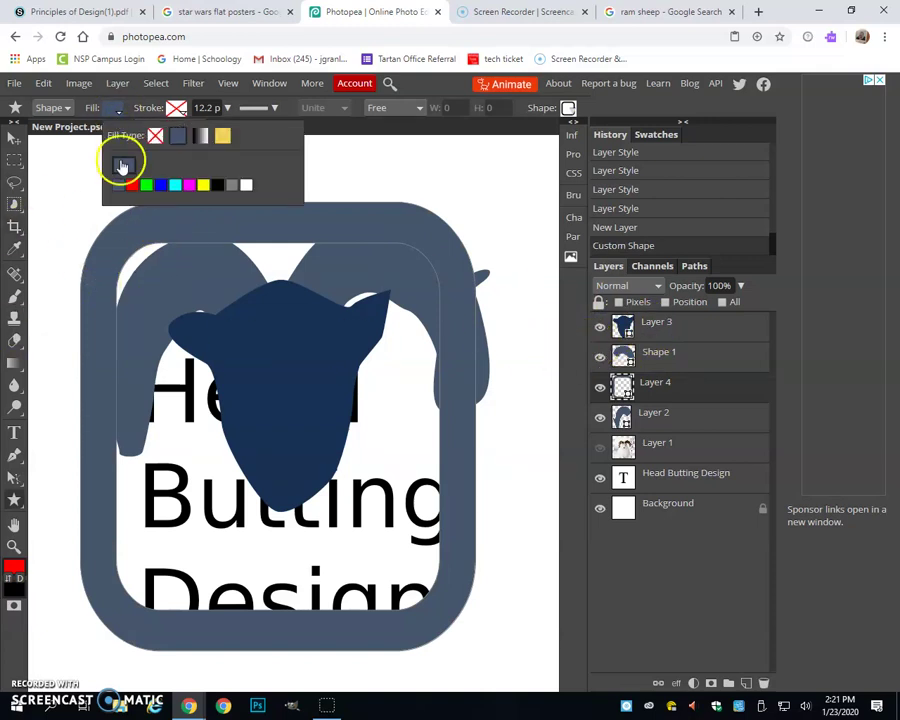
left_click(122, 165)
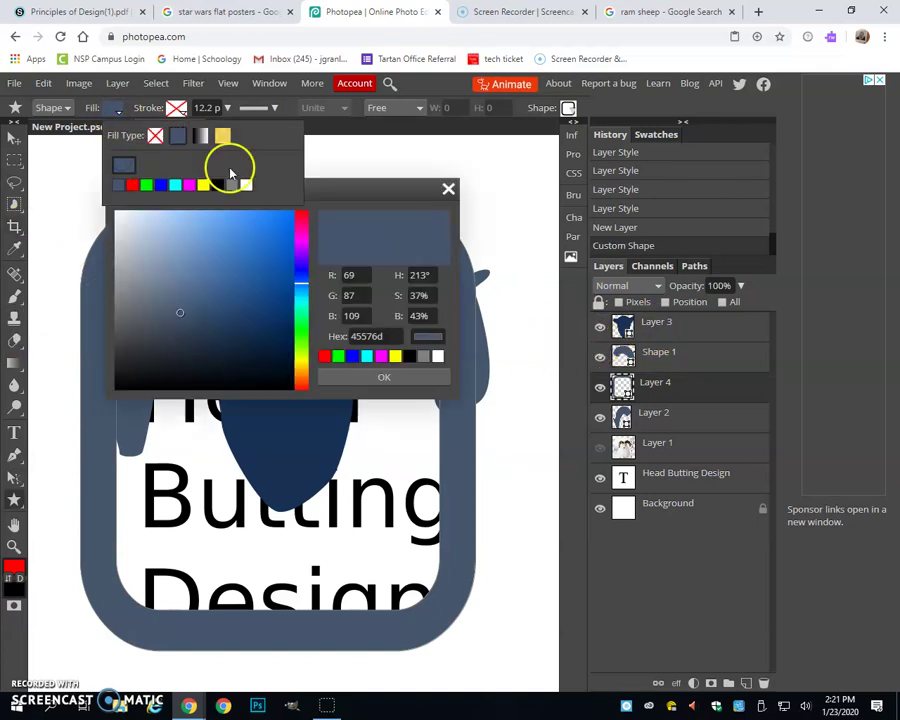
left_click(180, 281)
left_click(181, 265)
left_click(396, 376)
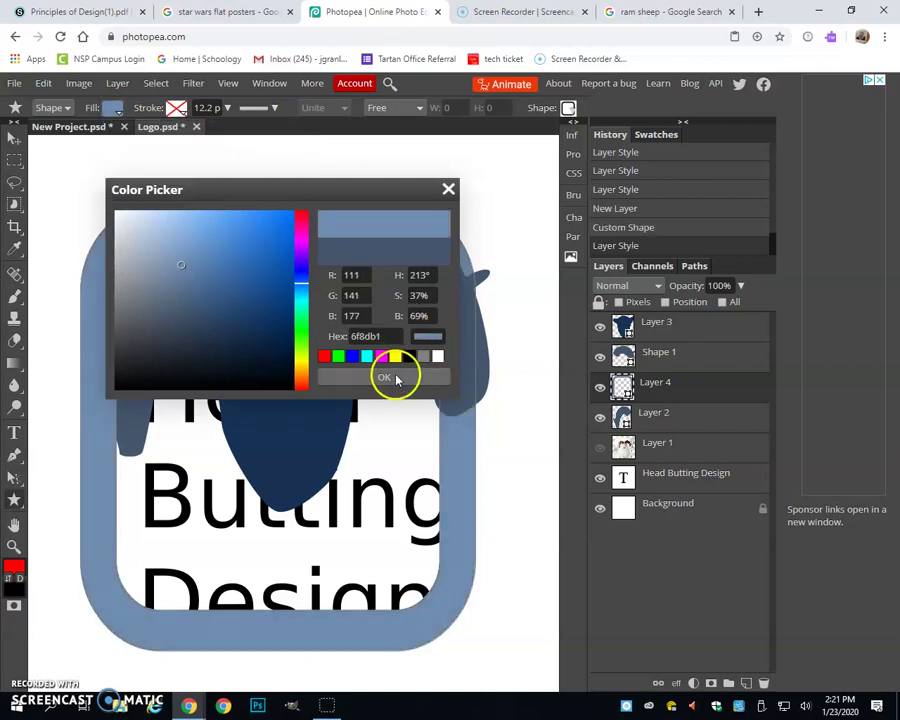
- Move the frame's layer directly below the left horn's layer and switch to the Move tool
left_click_drag(617, 382, 631, 436)
left_click(640, 484)
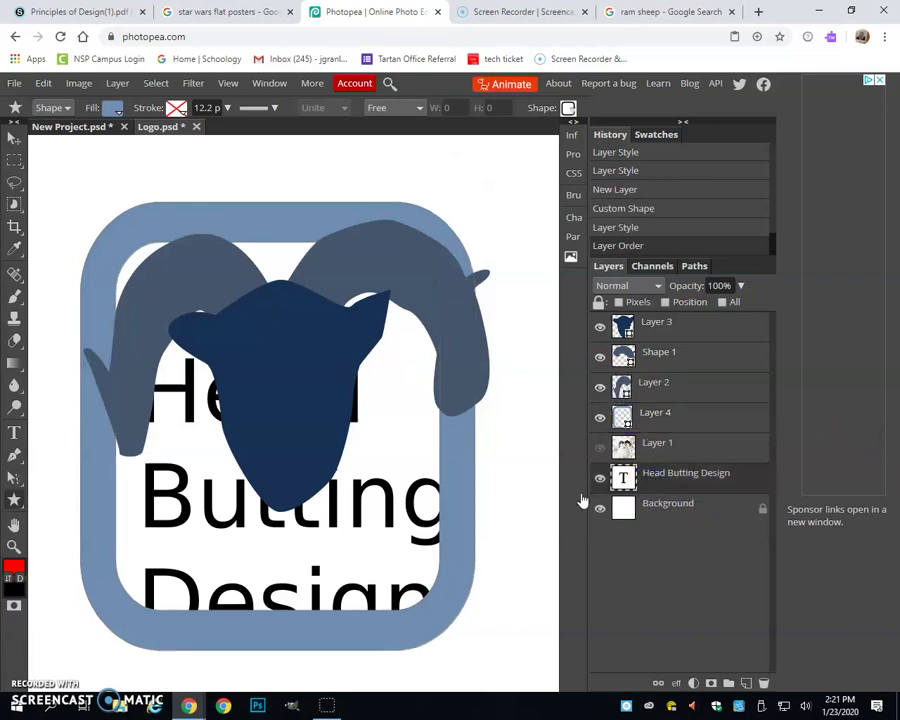
left_click(14, 139)
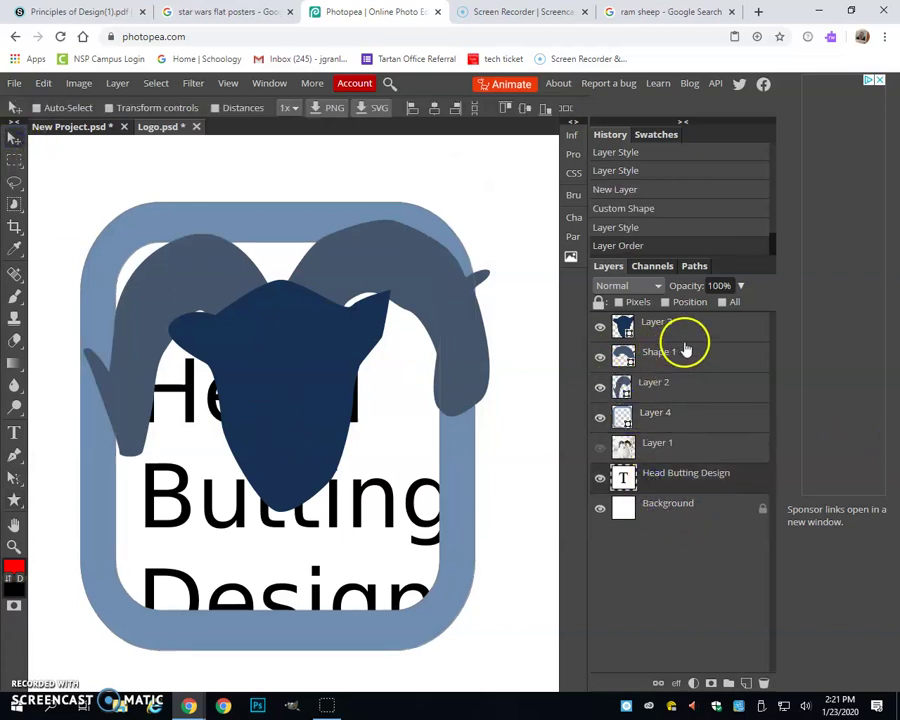
- Transform the head and both horn layers together: rotate 4.5°, scale to 71% and place them over the frame's upper edge
left_click(684, 334)
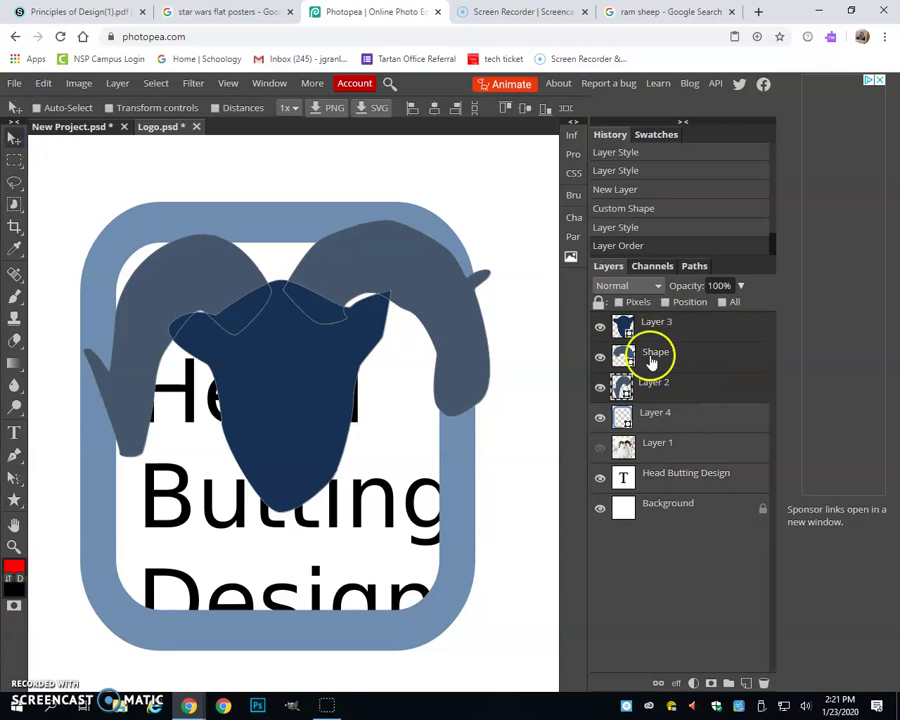
left_click(705, 336)
left_click(698, 388)
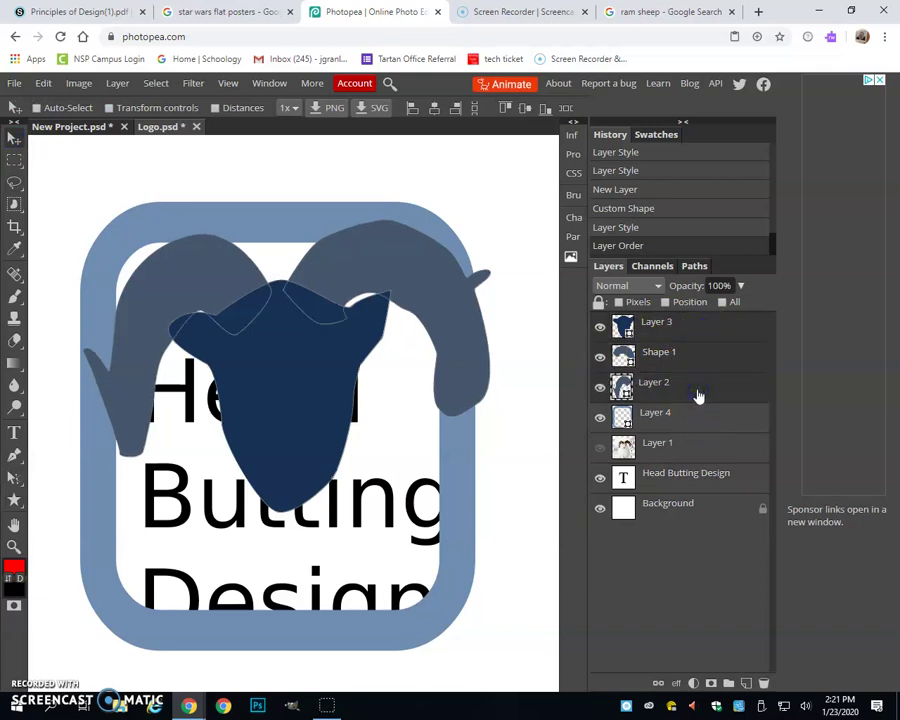
key("ctrl+alt+t")
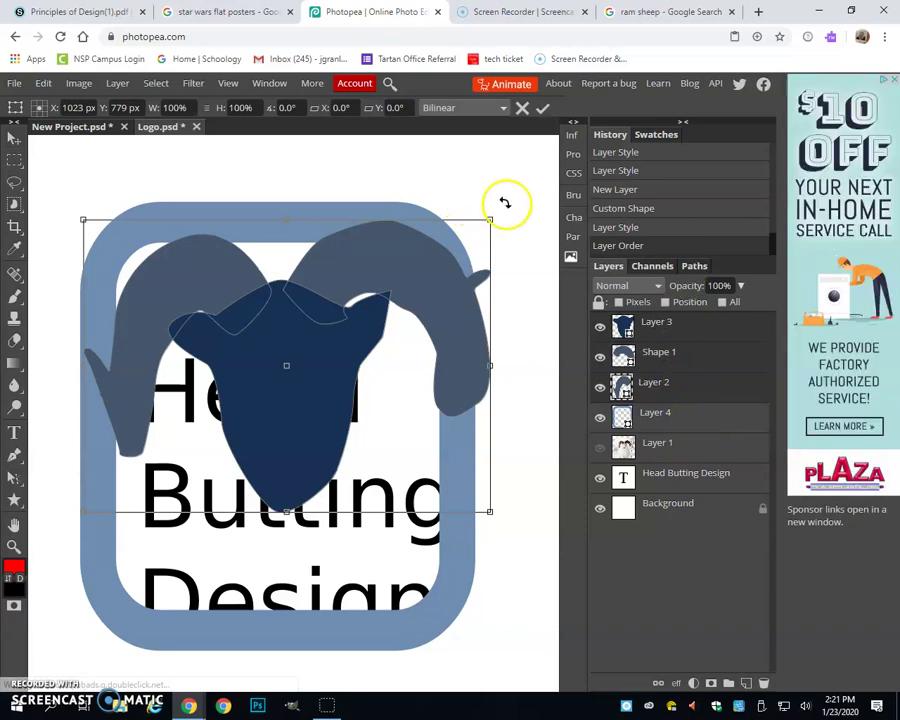
left_click_drag(510, 210, 518, 226)
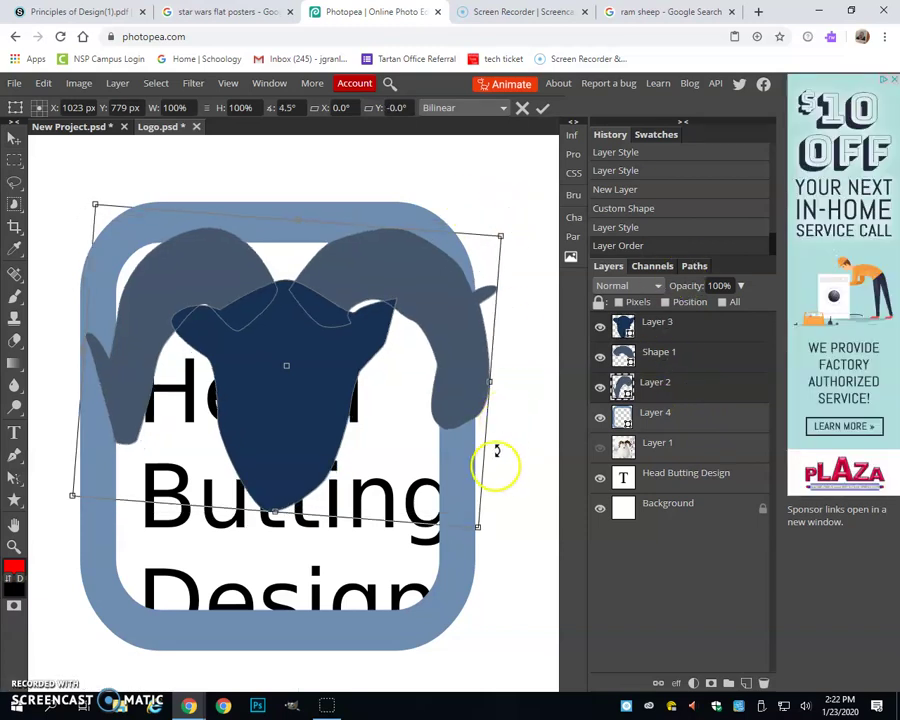
left_click_drag(478, 525, 398, 460)
left_click_drag(275, 415, 270, 318)
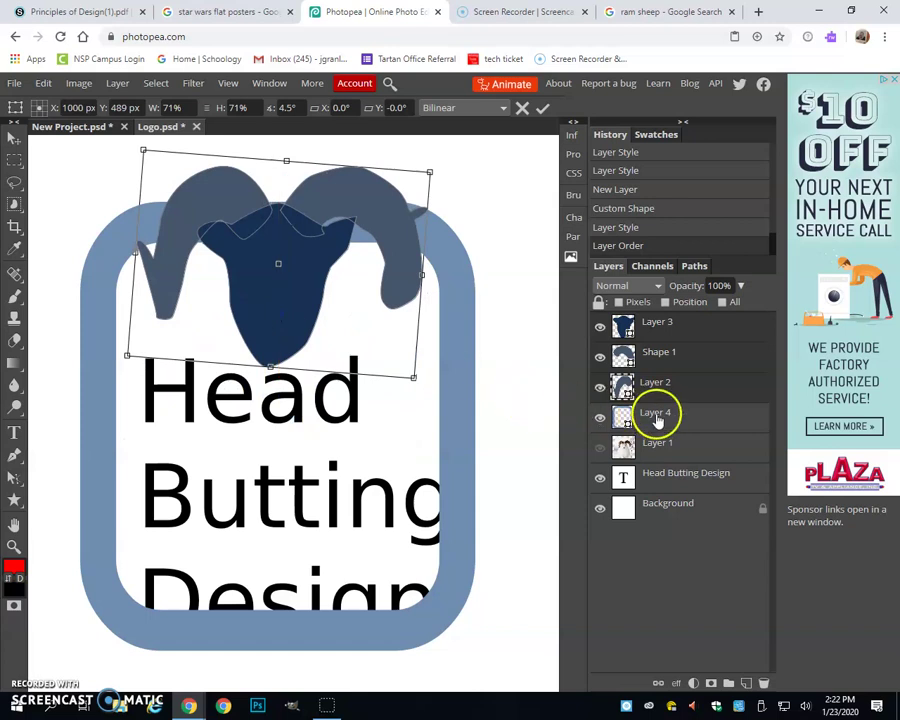
- Scale the "Head Butting Design" text to 78% and centre it inside the frame below the ram head
left_click(685, 478)
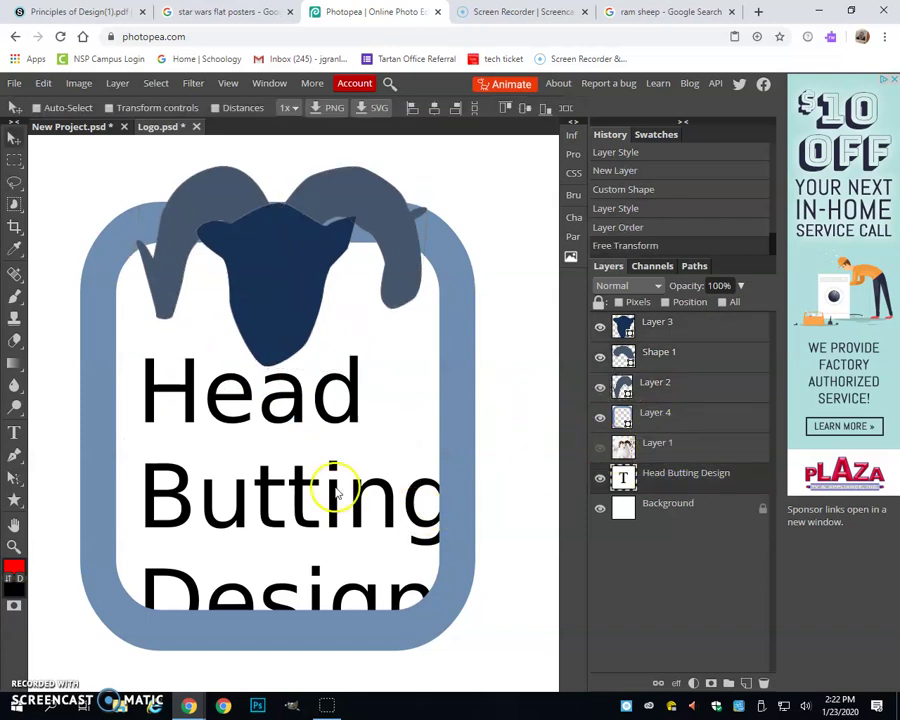
key("ctrl+t")
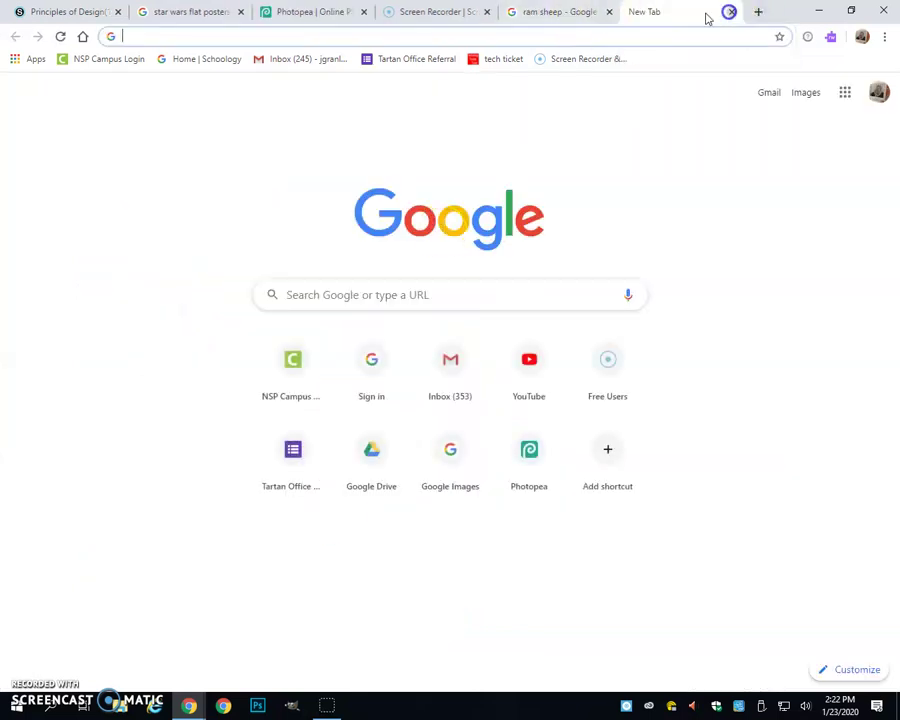
left_click(314, 11)
key("ctrl+alt+t")
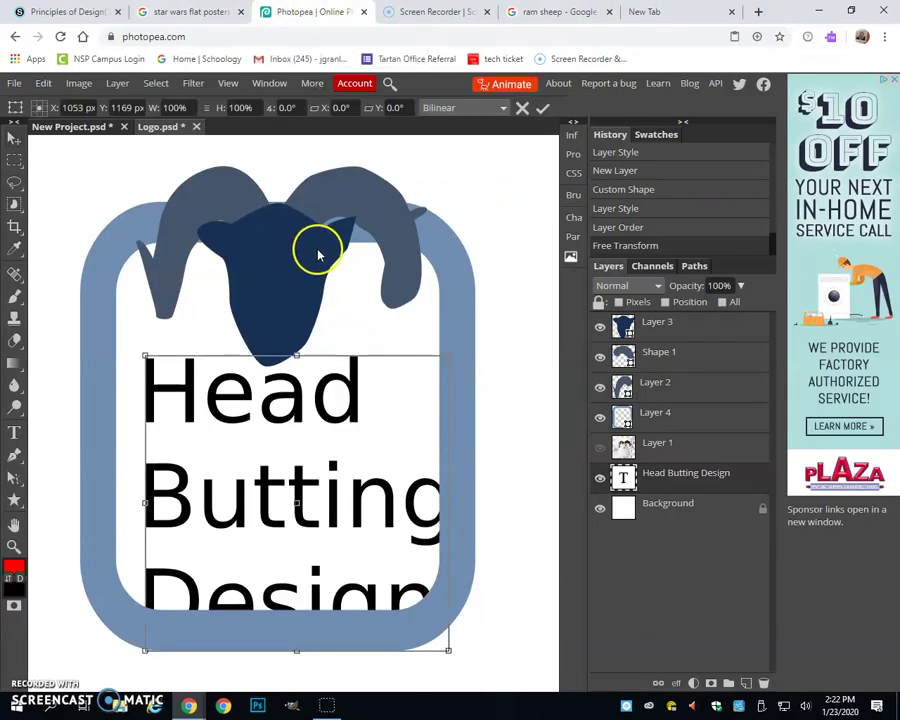
left_click_drag(446, 640, 405, 611)
left_click_drag(342, 516, 322, 492)
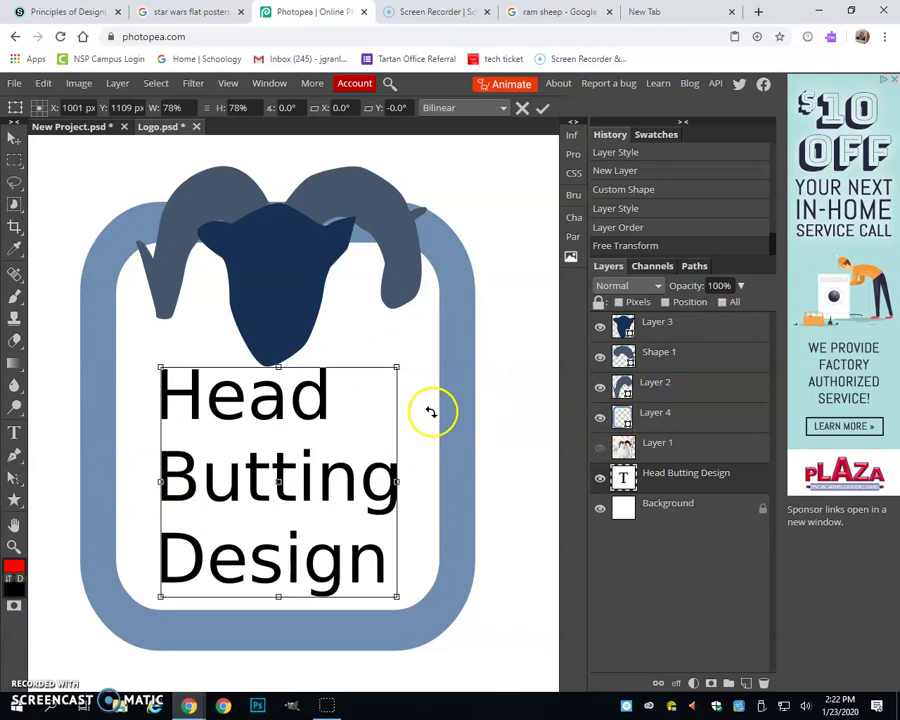
left_click(542, 107)
- Select the Background layer and set the Gradient tool's start colour to green 55b286
key("ctrl+minus")
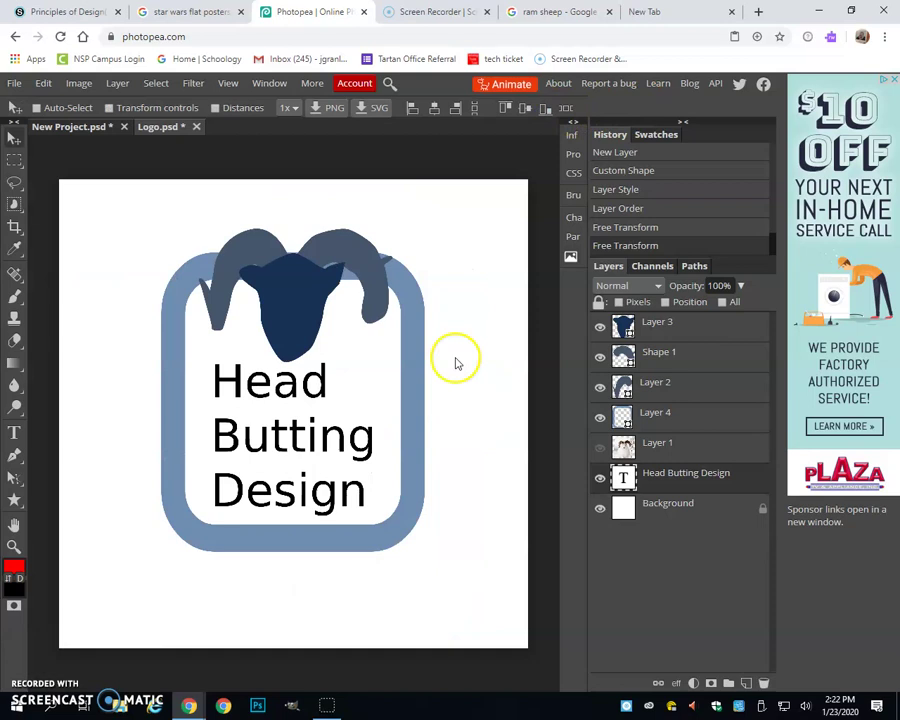
left_click(662, 506)
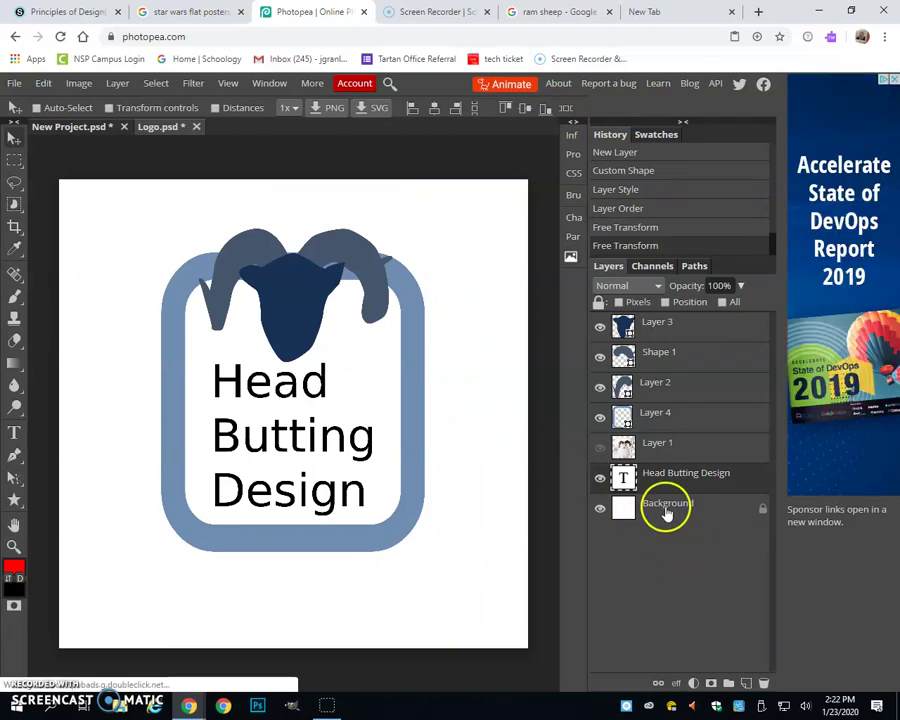
left_click(12, 366)
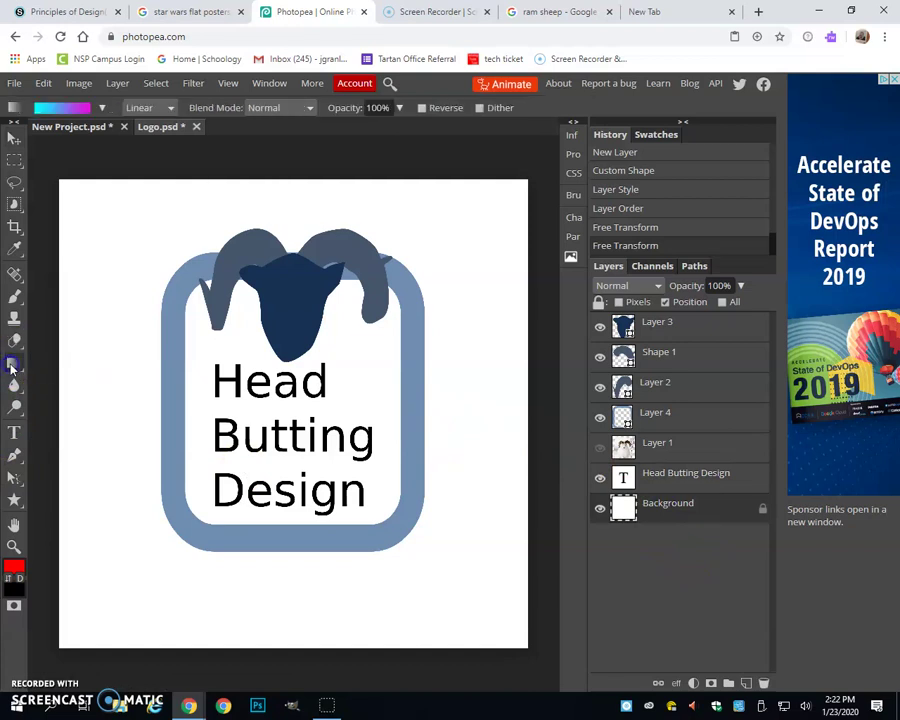
left_click(55, 109)
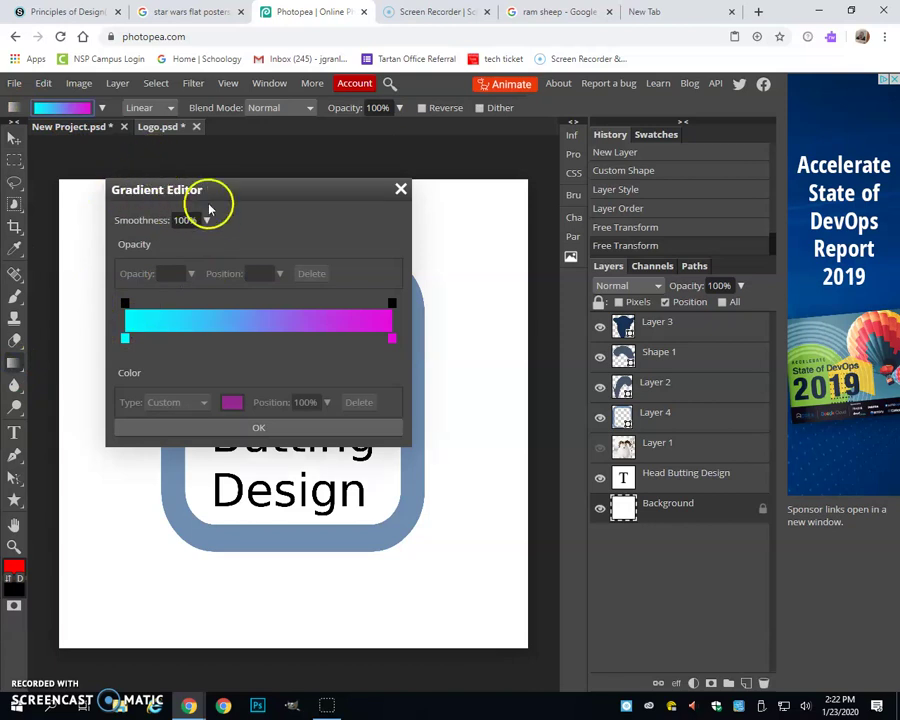
left_click(125, 339)
left_click(231, 402)
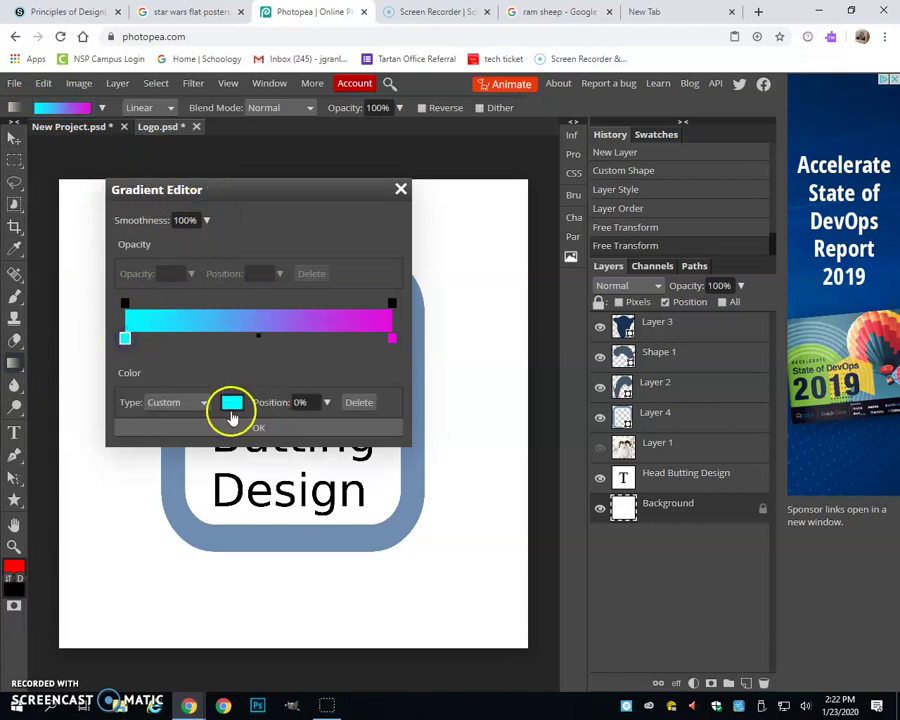
left_click(227, 318)
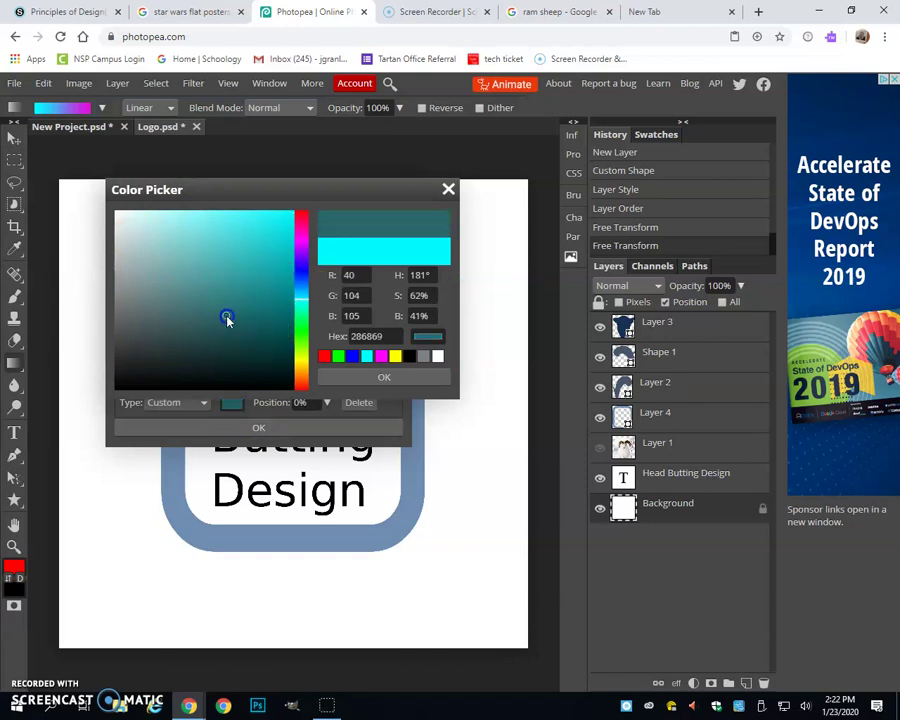
mouse_move(214, 289)
left_mouse_down()
mouse_move(261, 351)
mouse_move(157, 287)
mouse_move(211, 251)
mouse_move(208, 264)
left_mouse_up()
mouse_move(303, 283)
left_mouse_down()
mouse_move(303, 261)
mouse_move(303, 298)
left_mouse_up()
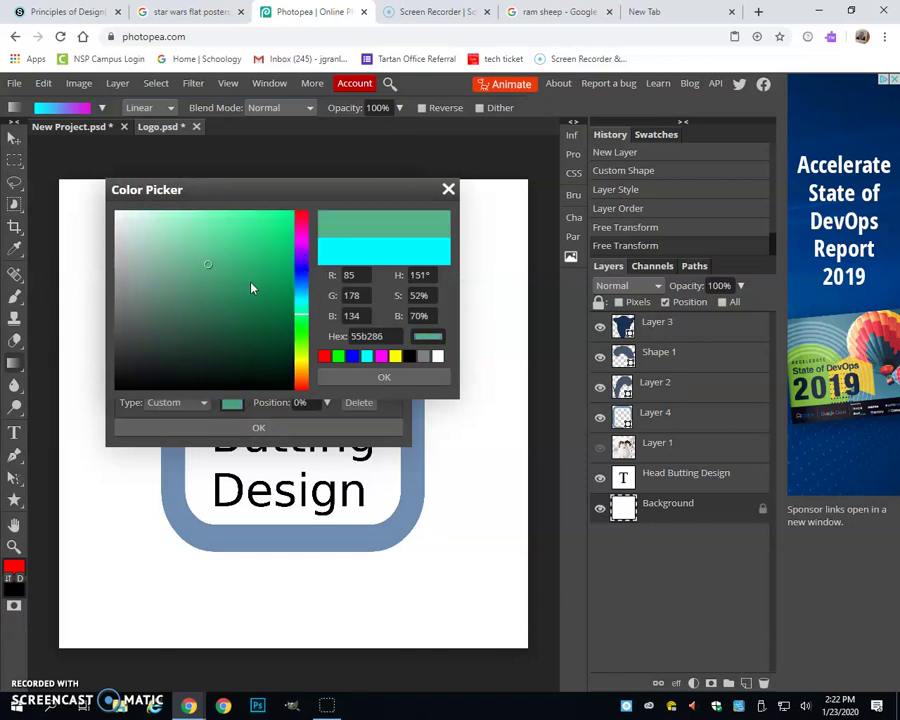
left_click(383, 378)
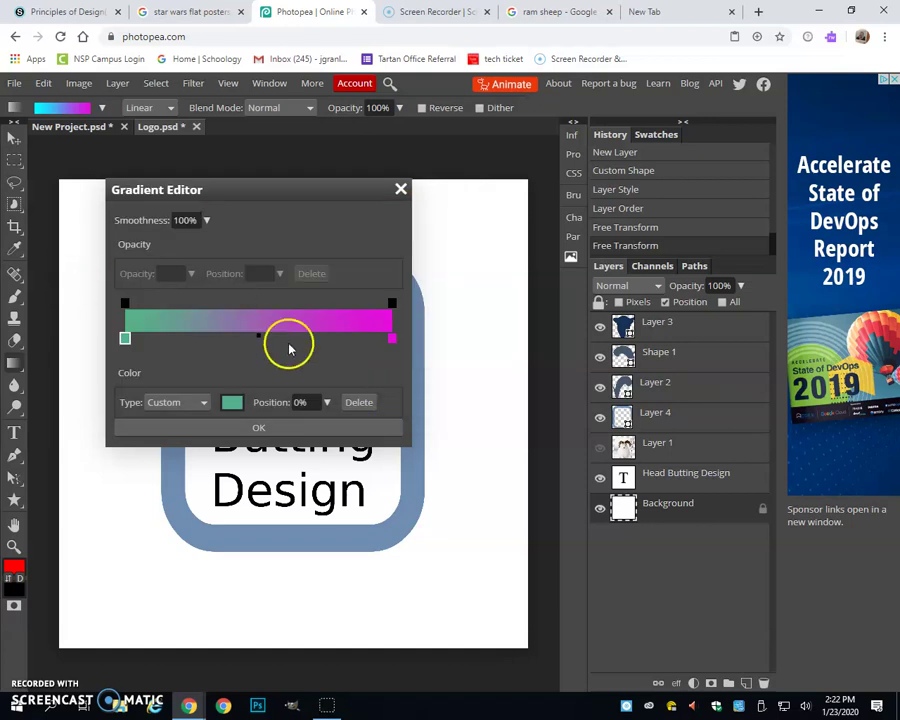
- Set the gradient's end colour to purple 81177d and apply it vertically to the background, with green at the top
double_click(392, 340)
left_click_drag(202, 288, 262, 298)
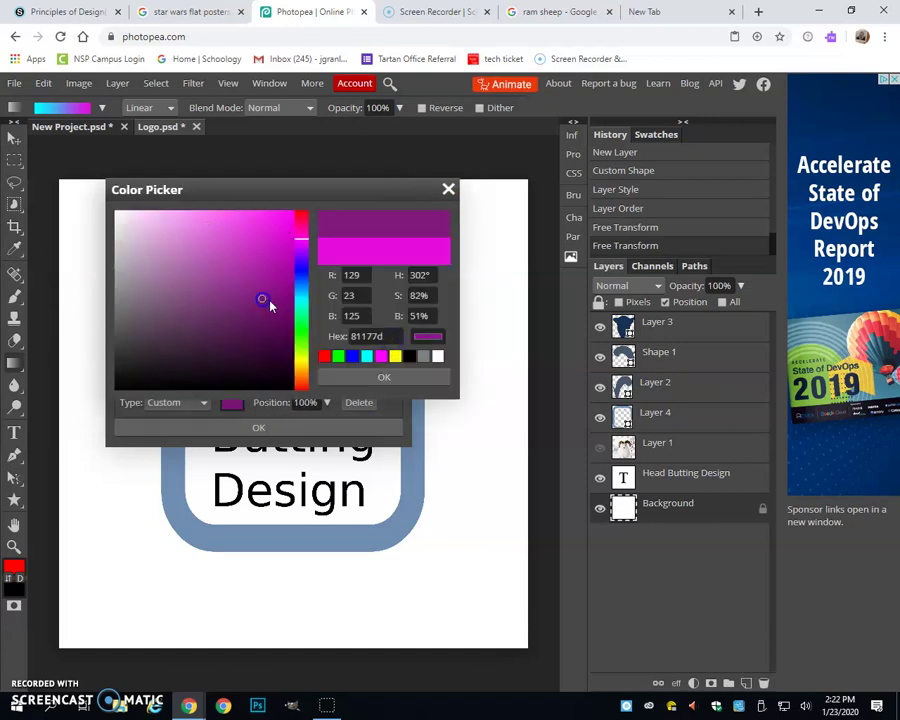
left_click(354, 375)
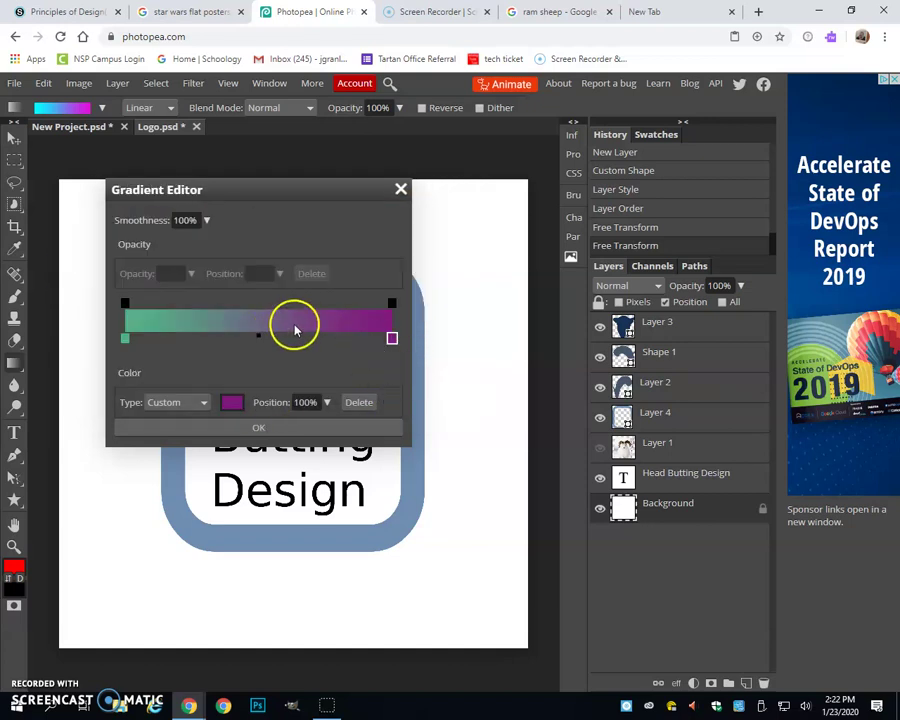
left_click(281, 426)
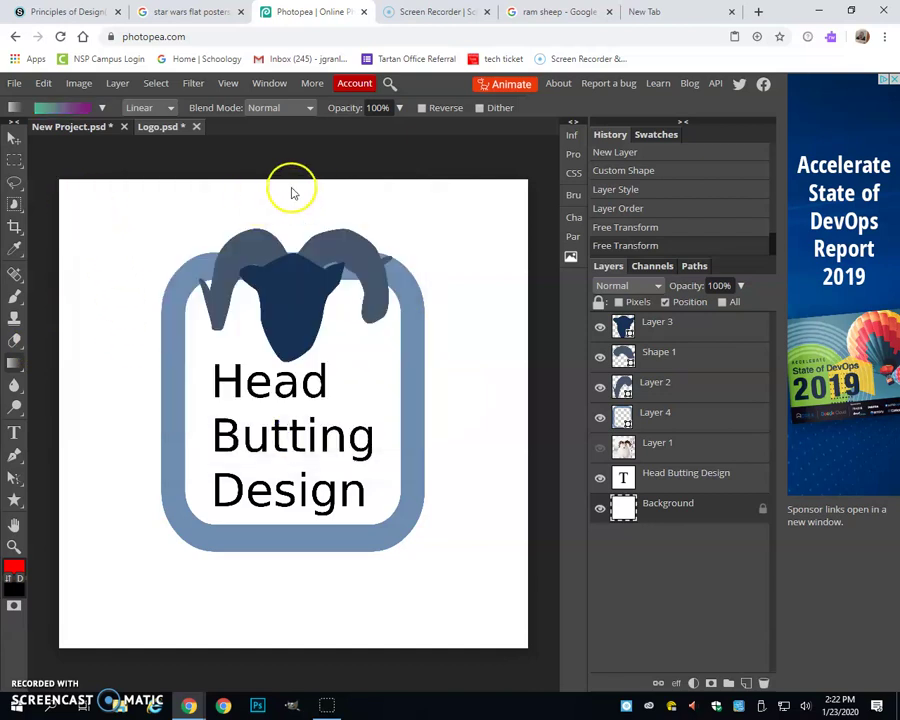
left_click_drag(293, 187, 292, 613)
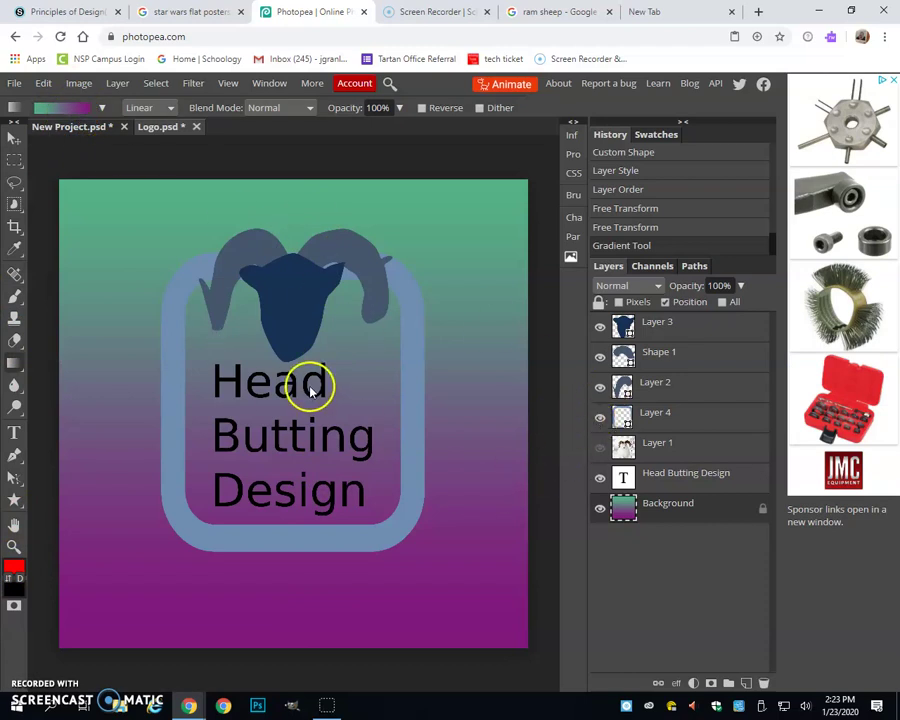
- Switch to the empty browser tab, open color.adobe.com and go to the Explore palettes
left_click(652, 11)
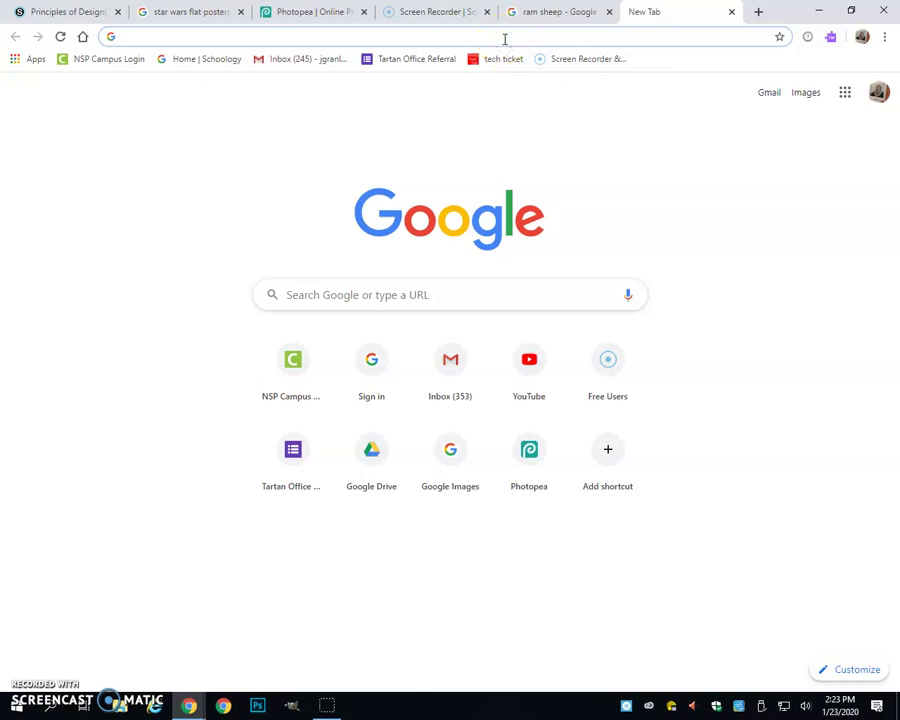
type("color.")
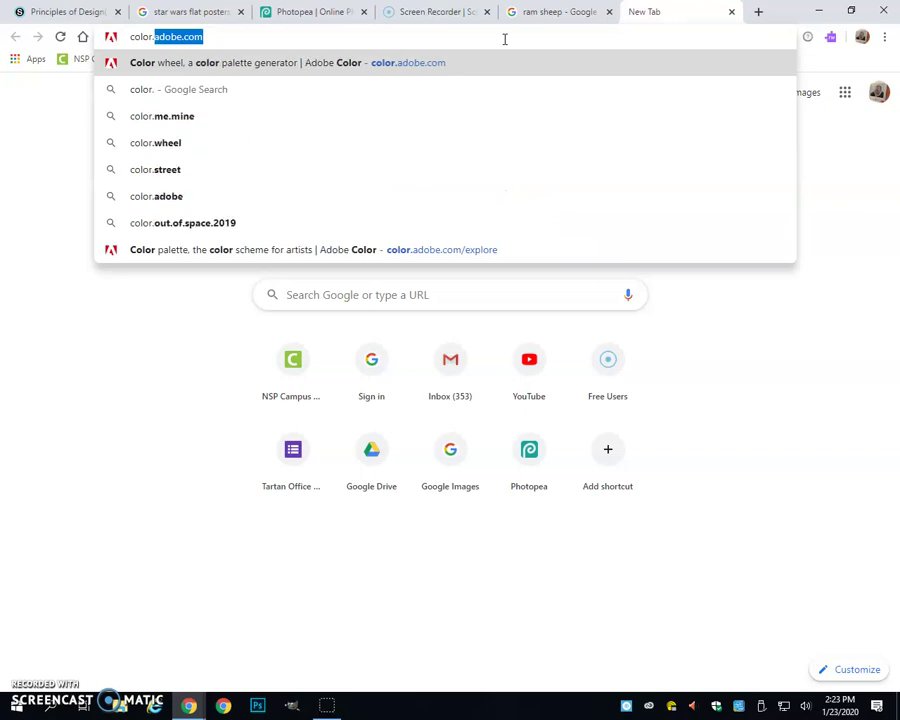
key("Return")
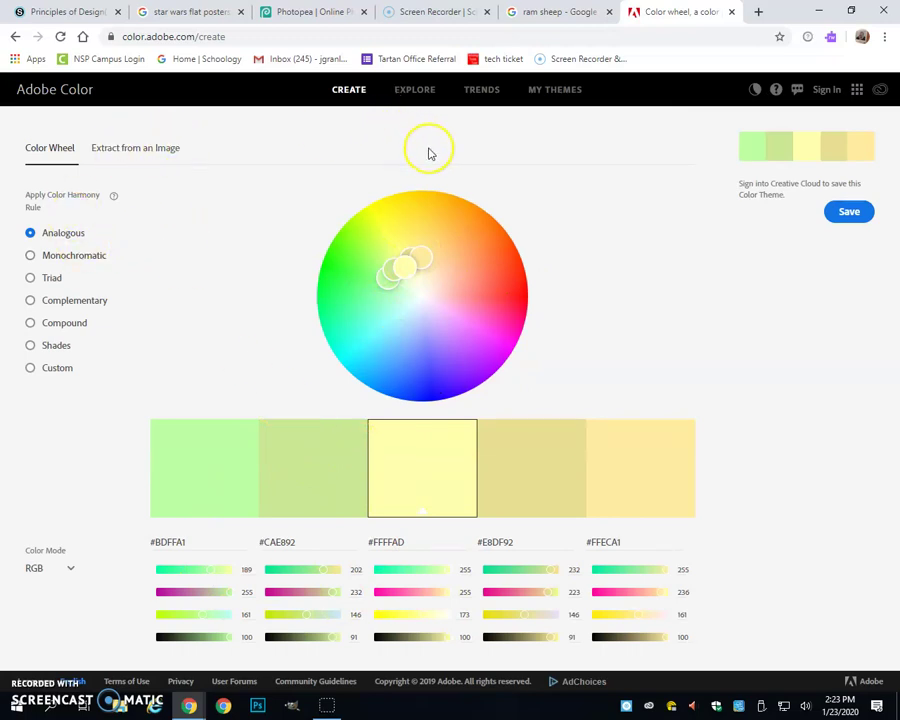
left_click(412, 91)
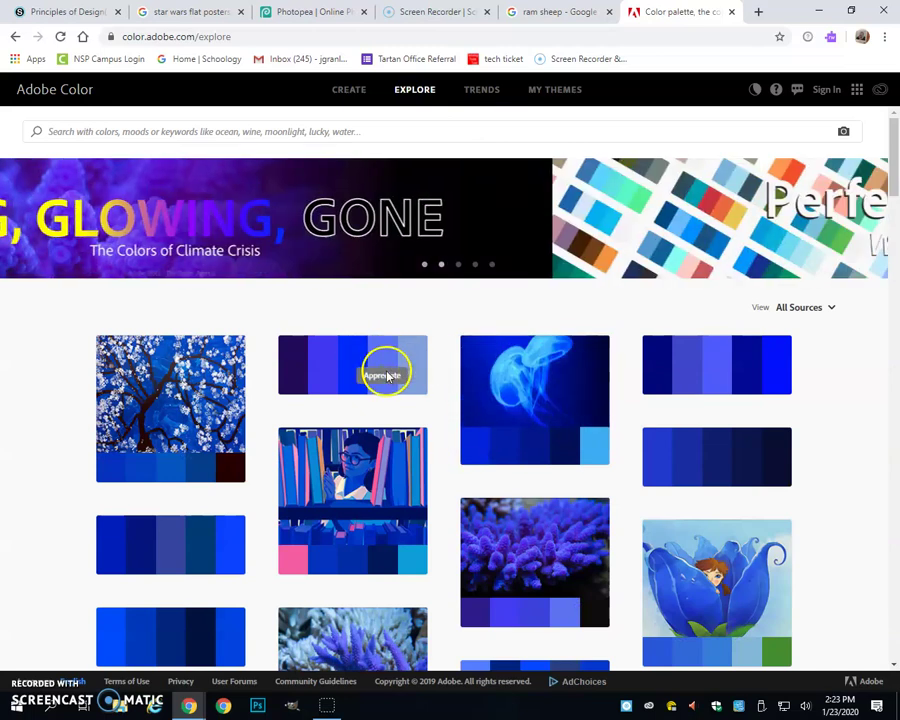
- Copy the dark purple #230A59 from the Glowing Blue palette and switch back to Photopea
left_click(316, 374)
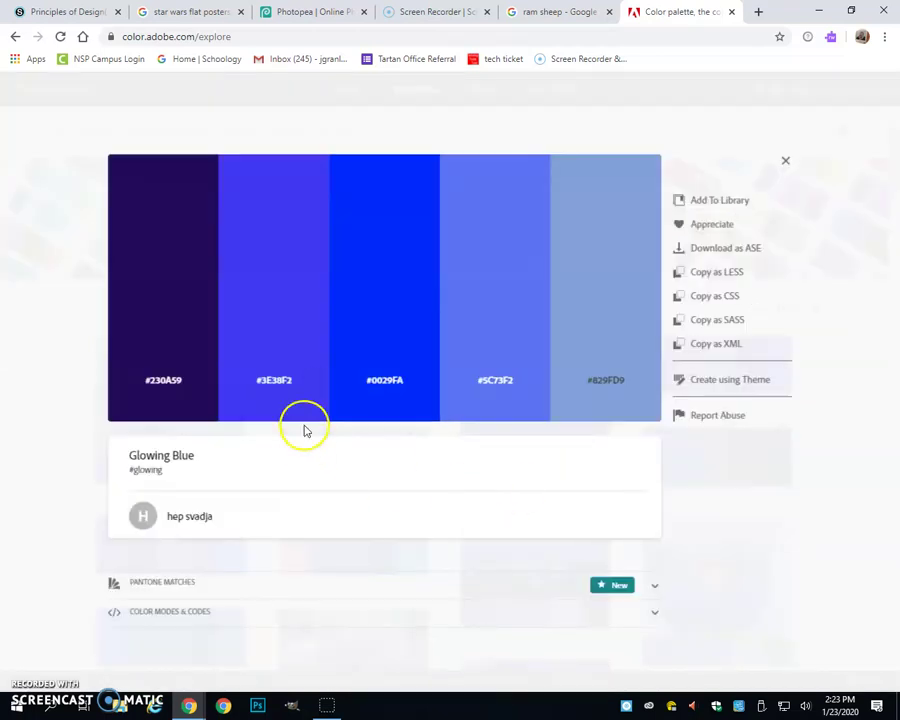
left_click(169, 387)
left_click(170, 387)
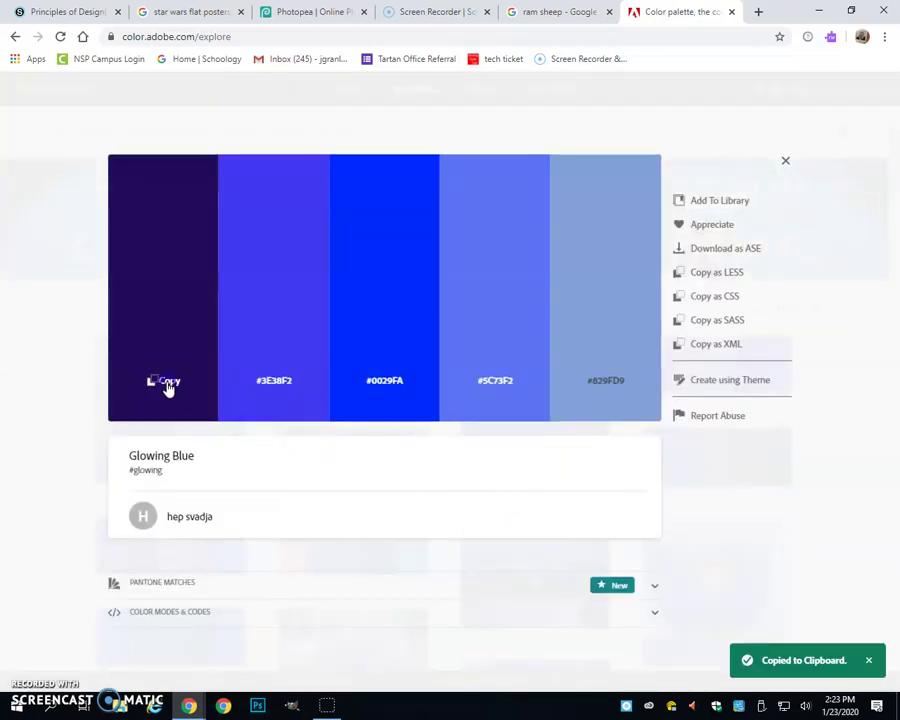
left_click(170, 387)
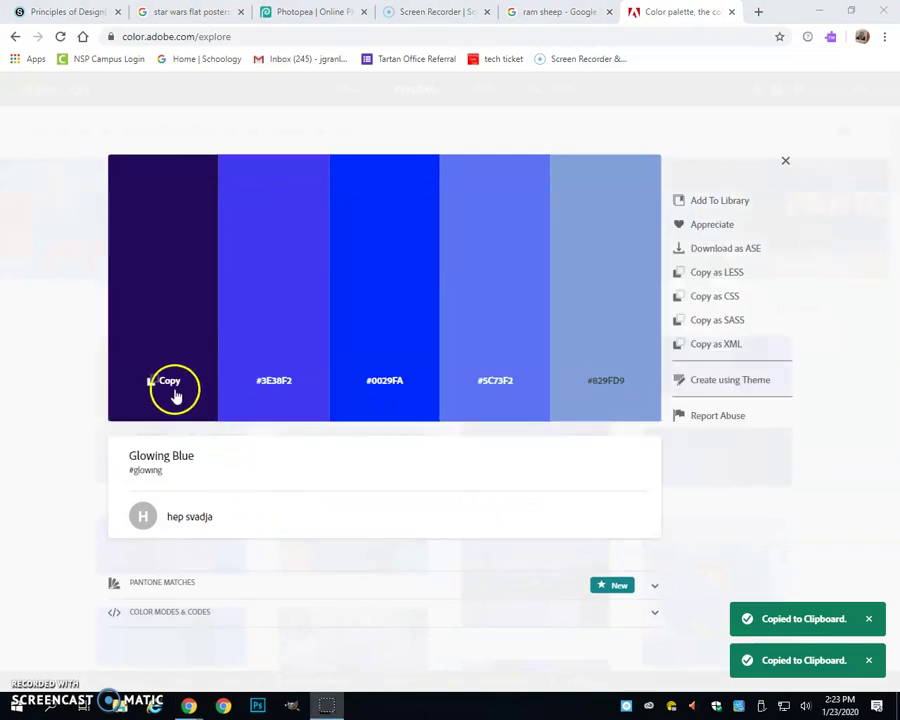
key("ctrl+3")
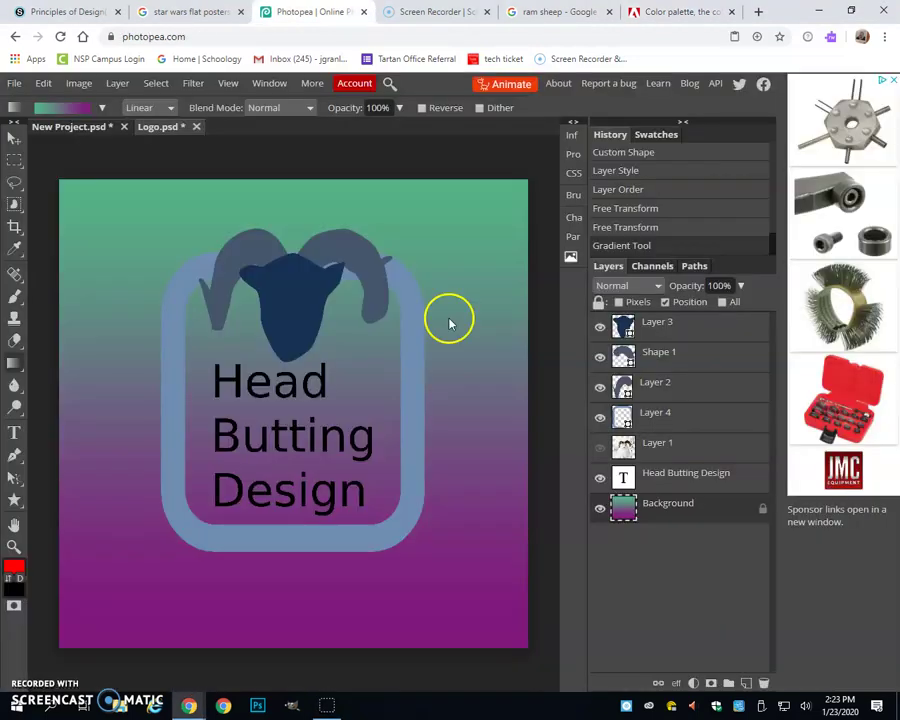
- Set the fill of the ram's right horn (Shape 1) to the copied dark purple #230A59
left_click(690, 360)
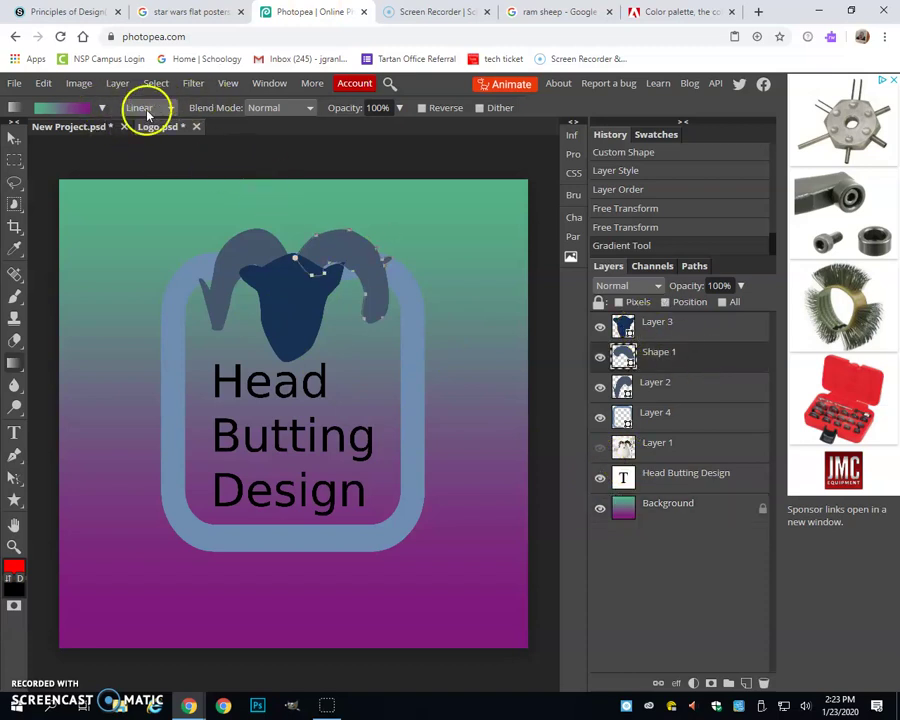
left_click(346, 249)
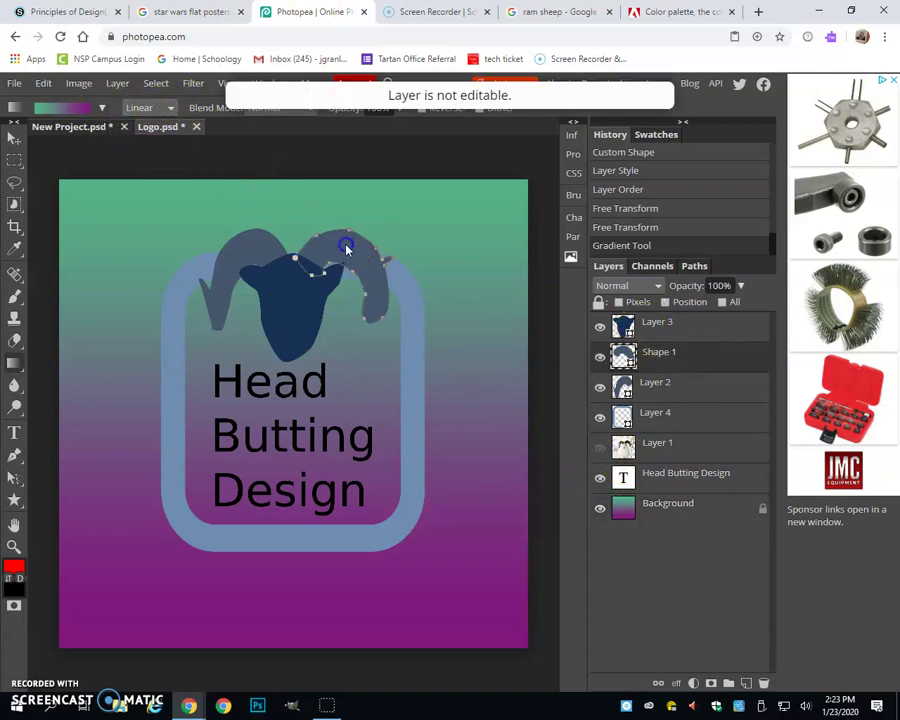
left_click(15, 458)
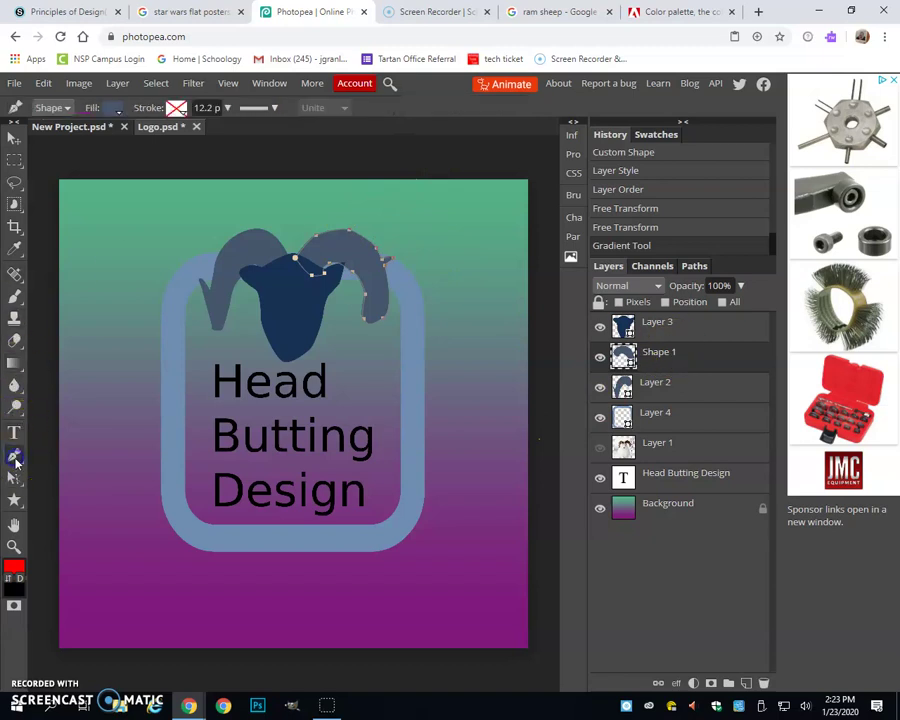
left_click(114, 109)
left_click(125, 166)
left_click_drag(366, 330, 391, 336)
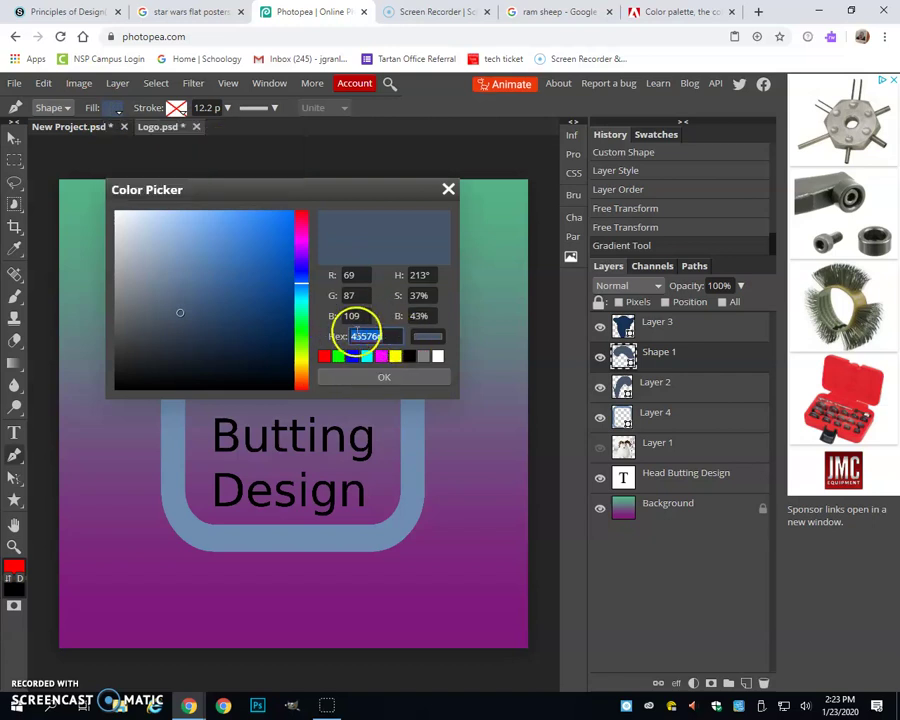
key("ctrl+v")
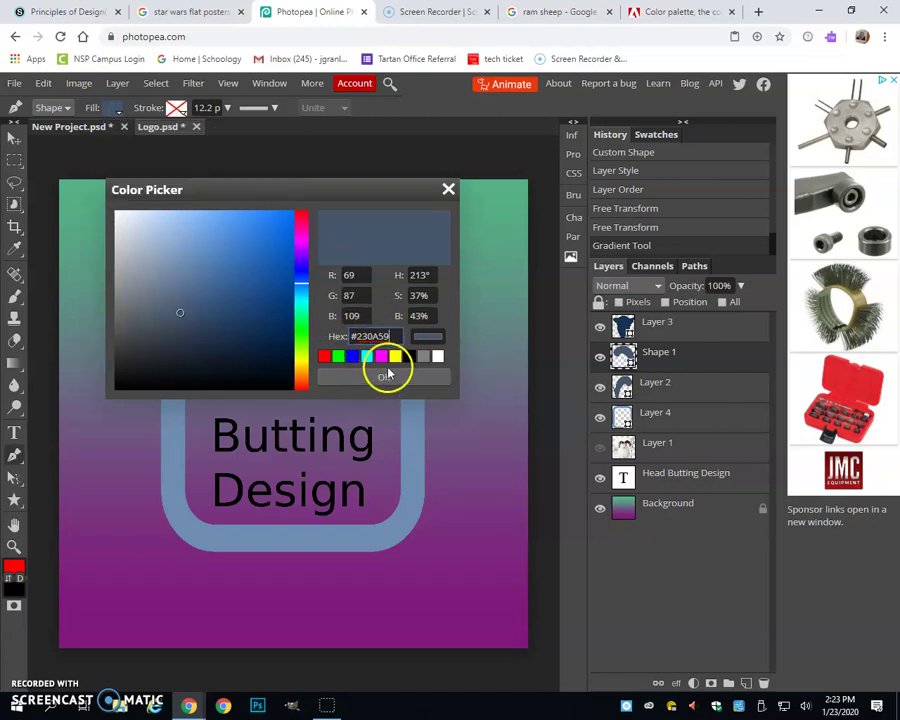
left_click(388, 377)
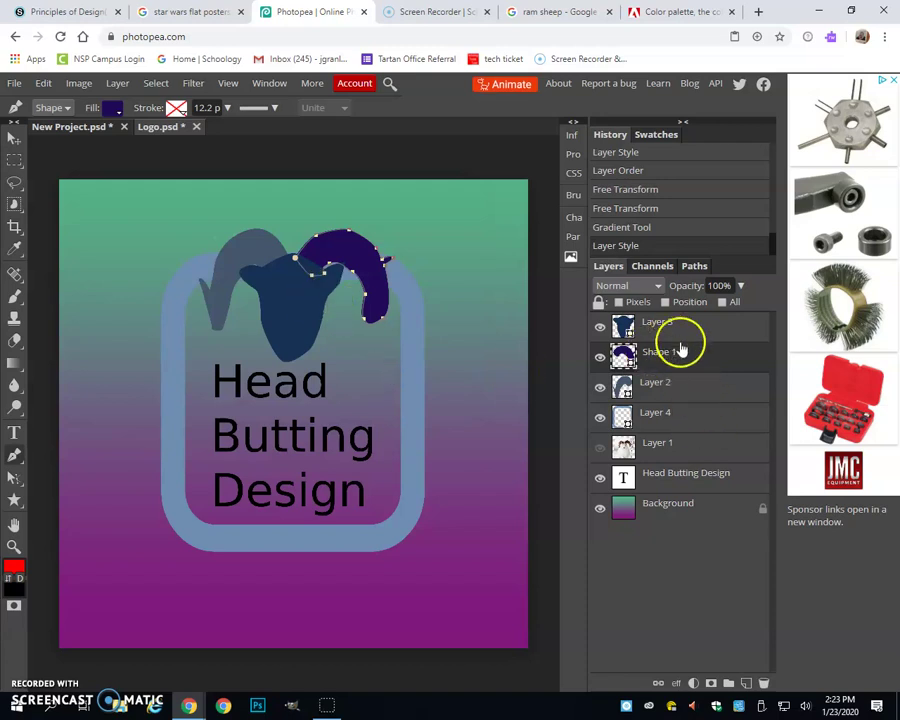
- Give the ram's left horn on Layer 2 the same dark purple #230A59 fill from the Glowing Blue palette
left_click(697, 393)
left_click(665, 12)
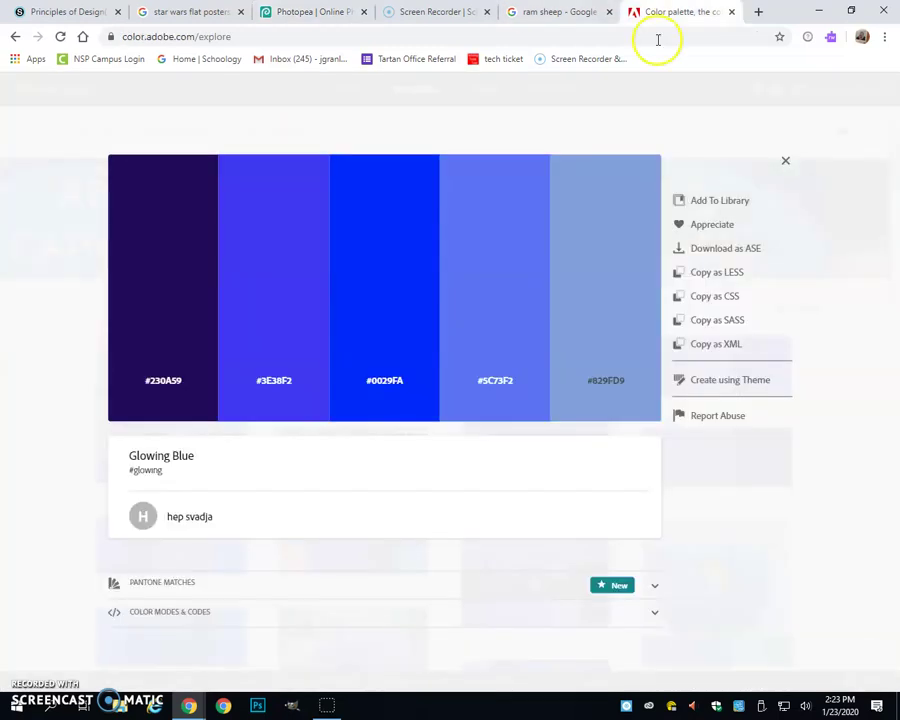
left_click(177, 283)
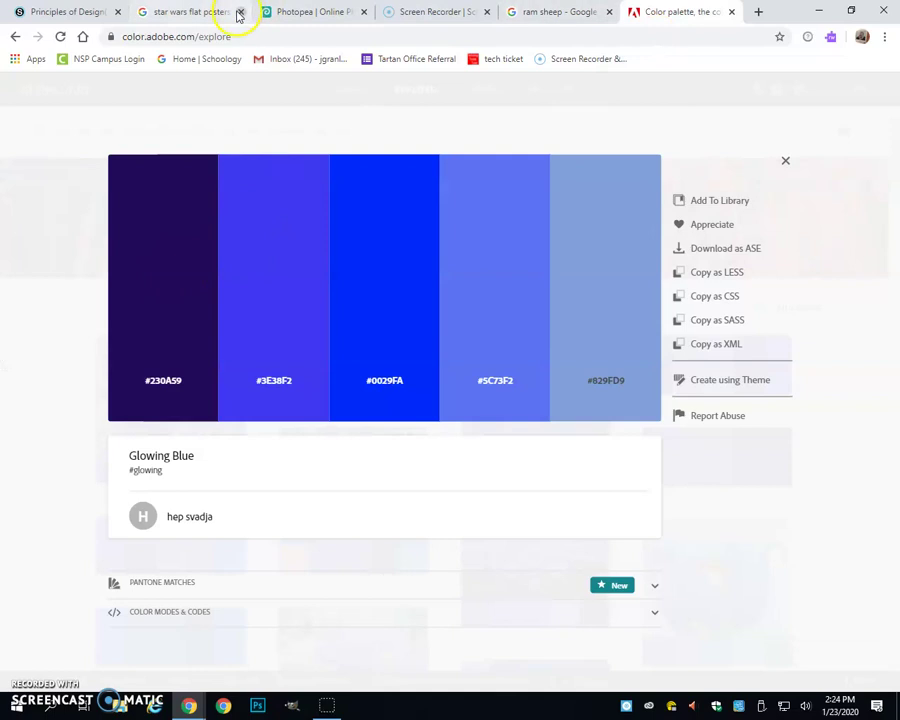
left_click(310, 12)
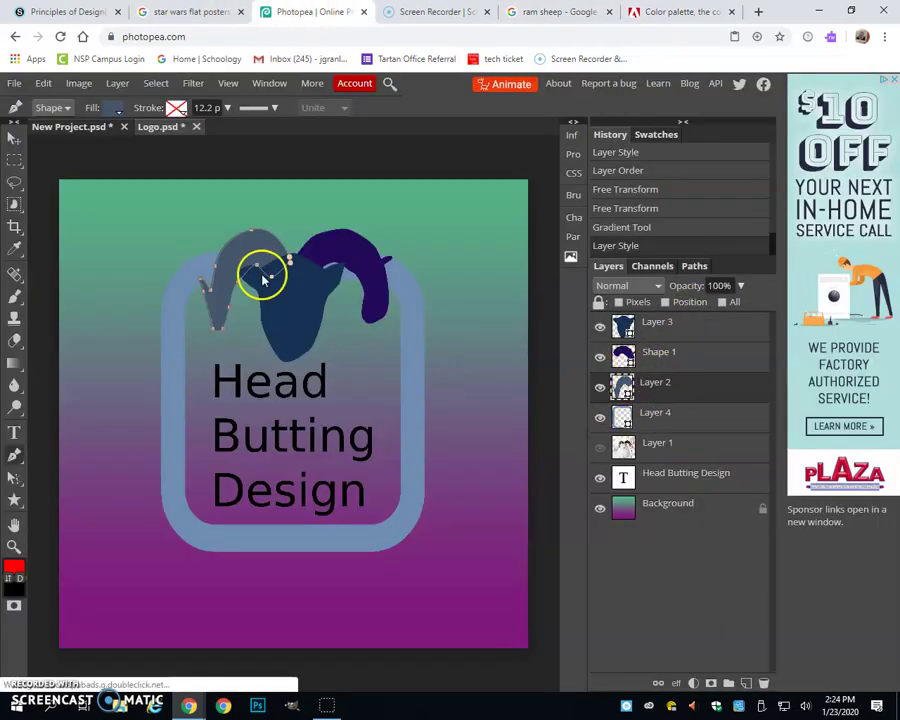
left_click(113, 107)
left_click(123, 167)
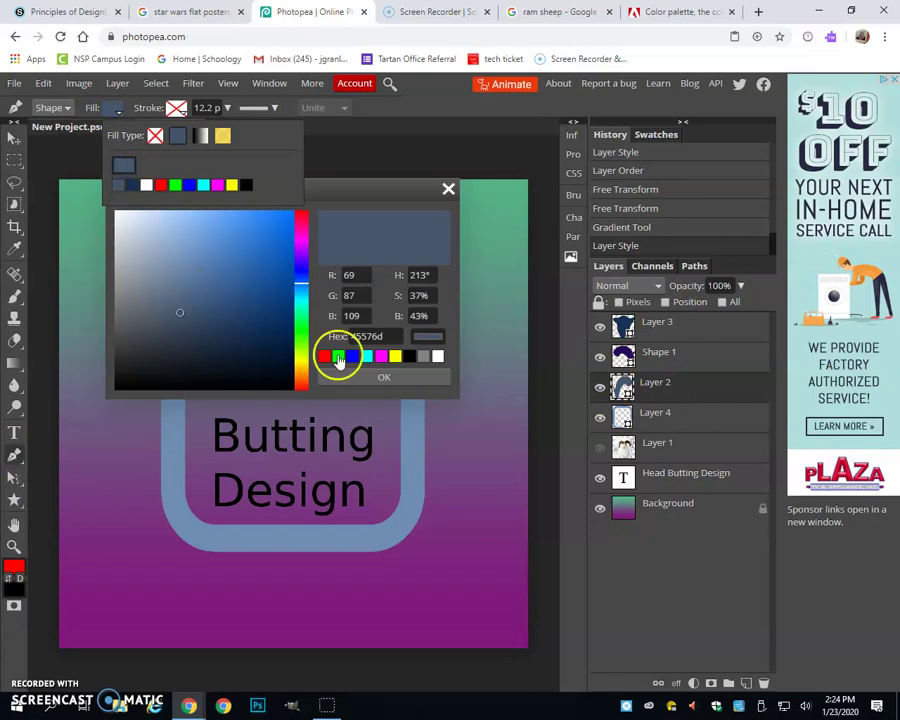
left_click(378, 336)
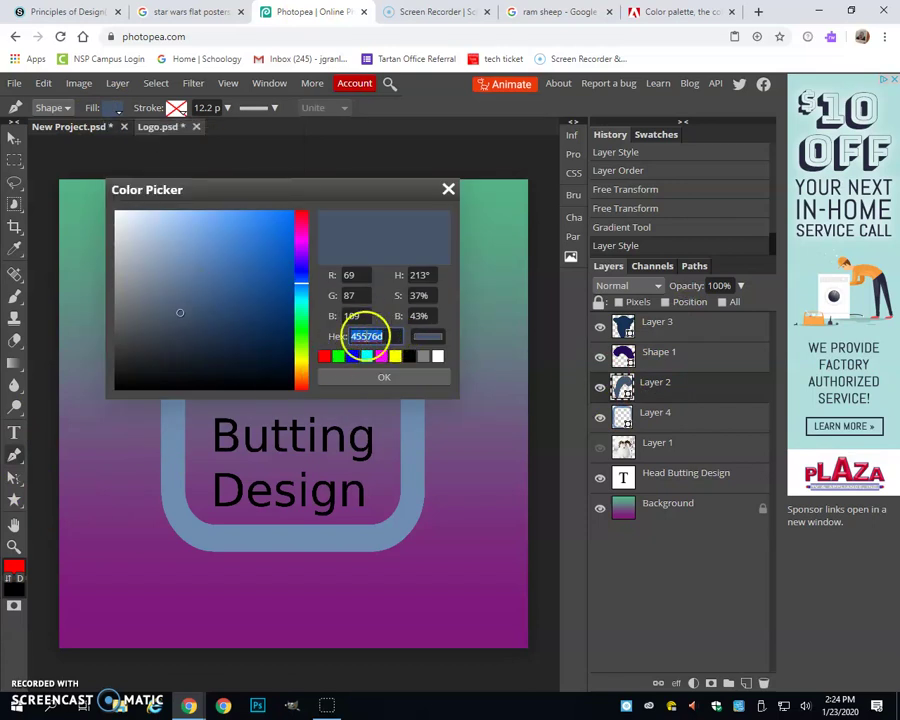
key("ctrl+v")
left_click(390, 377)
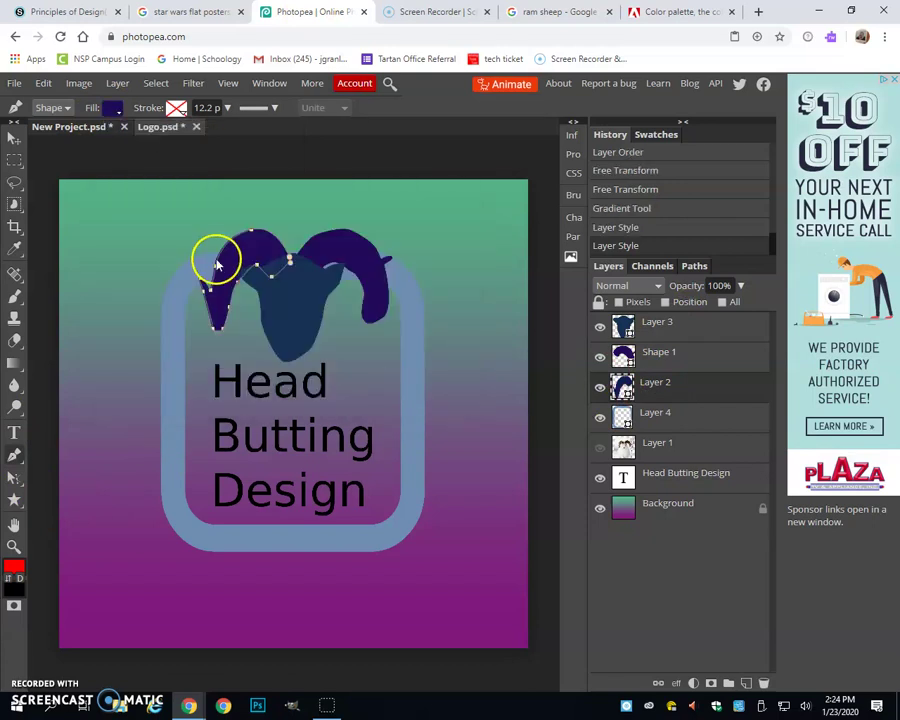
- Copy blue #3E38F2 from the Glowing Blue palette in Adobe Color and set it as the ram head's fill on Layer 3
left_click(682, 323)
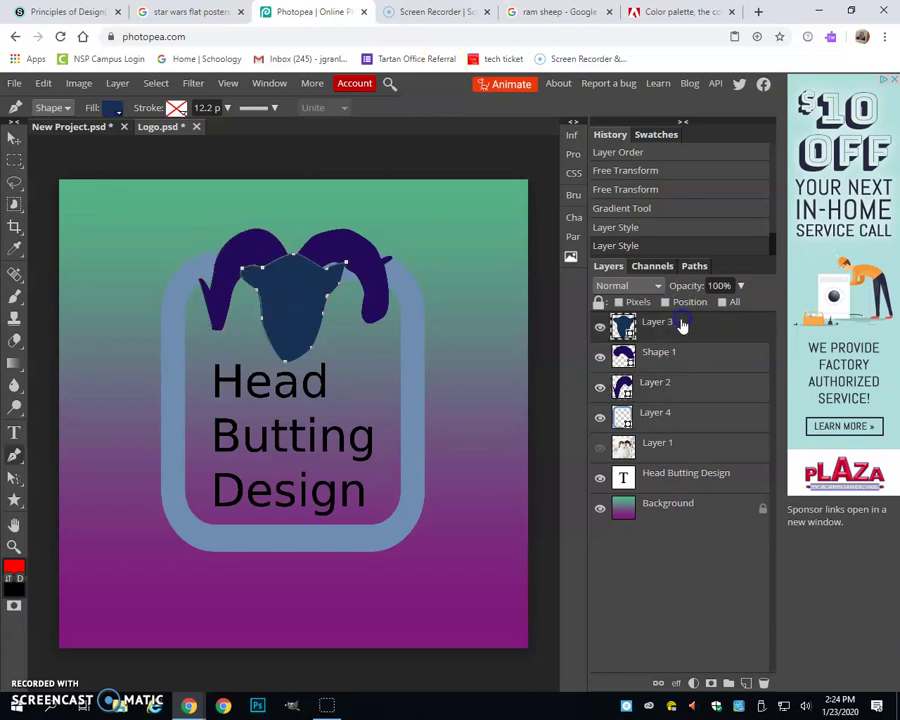
left_click(678, 11)
left_click(275, 383)
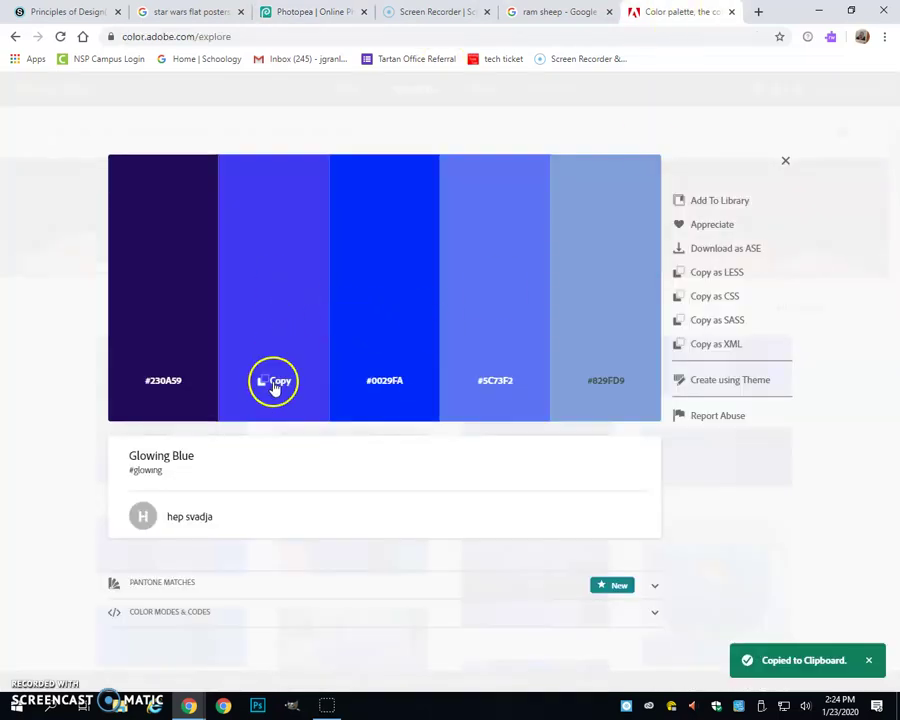
left_click(276, 385)
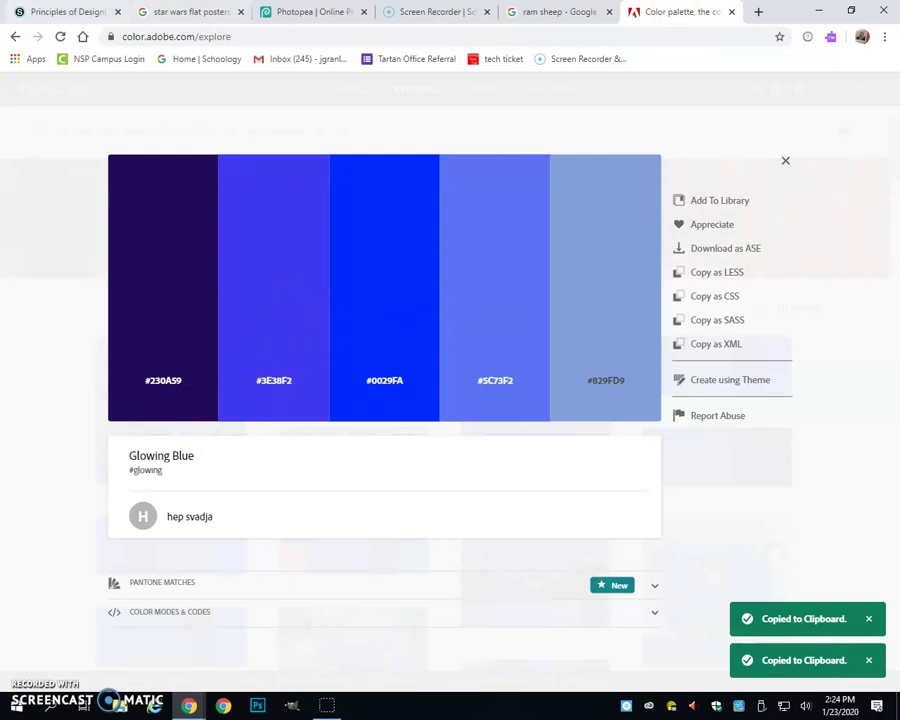
left_click(311, 13)
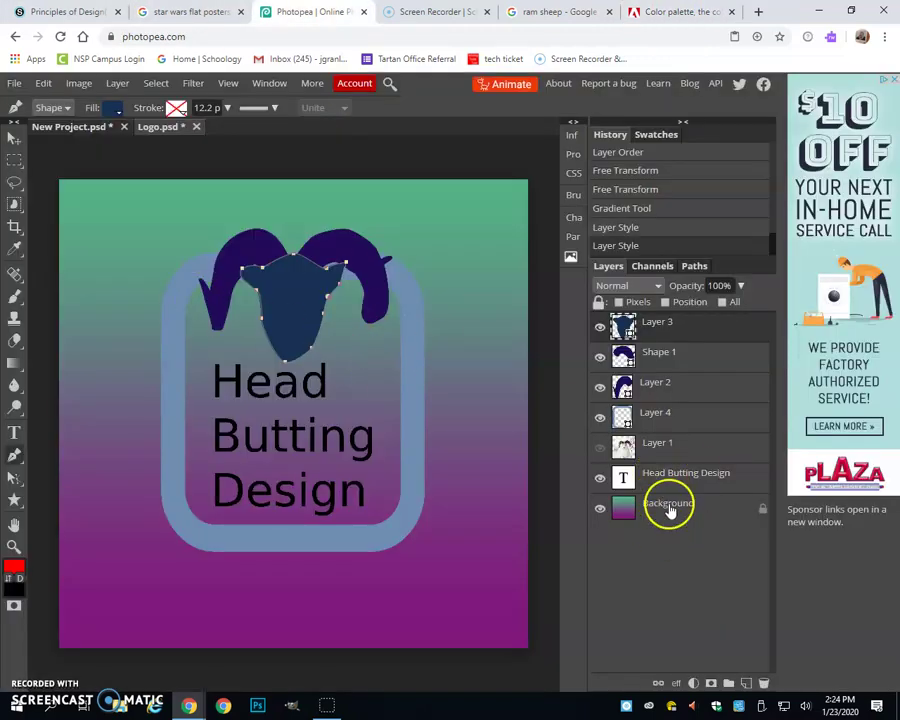
left_click(114, 107)
left_click(126, 168)
left_click(375, 334)
left_click(352, 356)
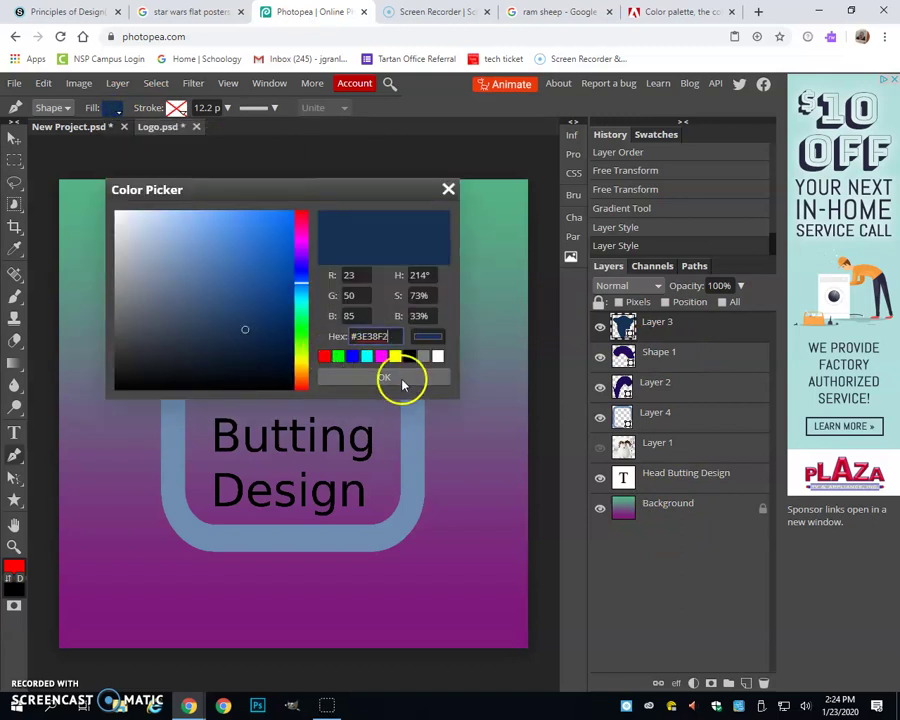
left_click(398, 378)
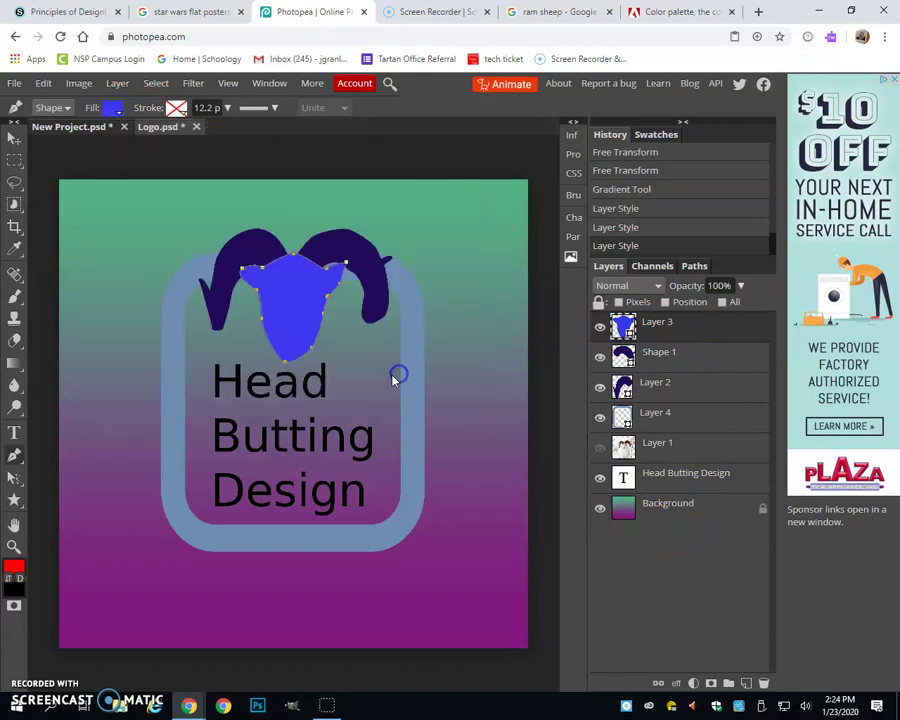
- Copy #5C73F2 from the Glowing Blue palette and set it as the fill of the rounded frame on Layer 4
left_click(689, 419)
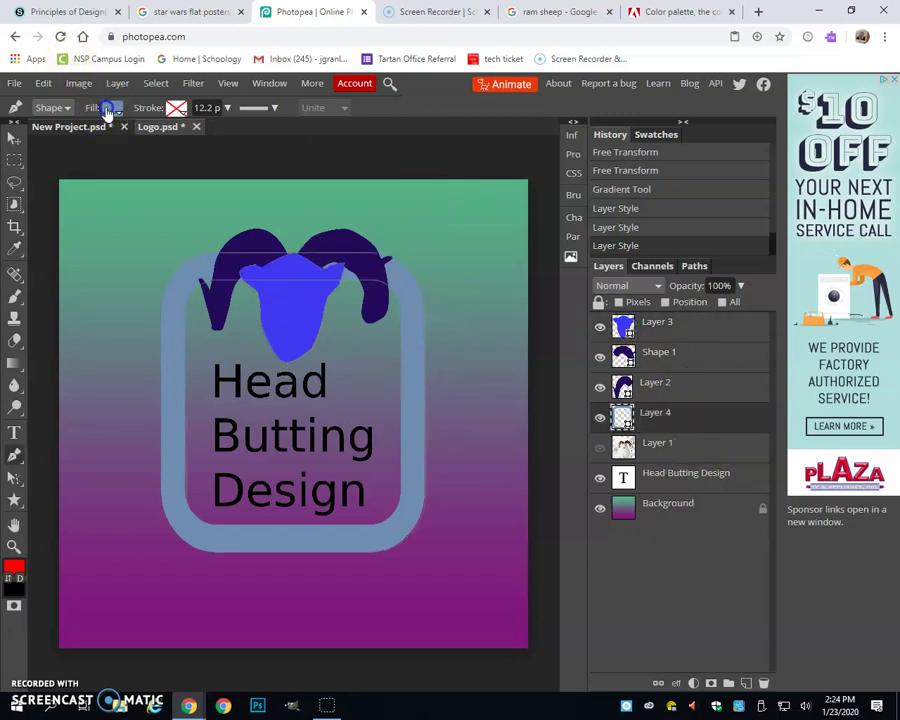
left_click(107, 110)
left_click(125, 168)
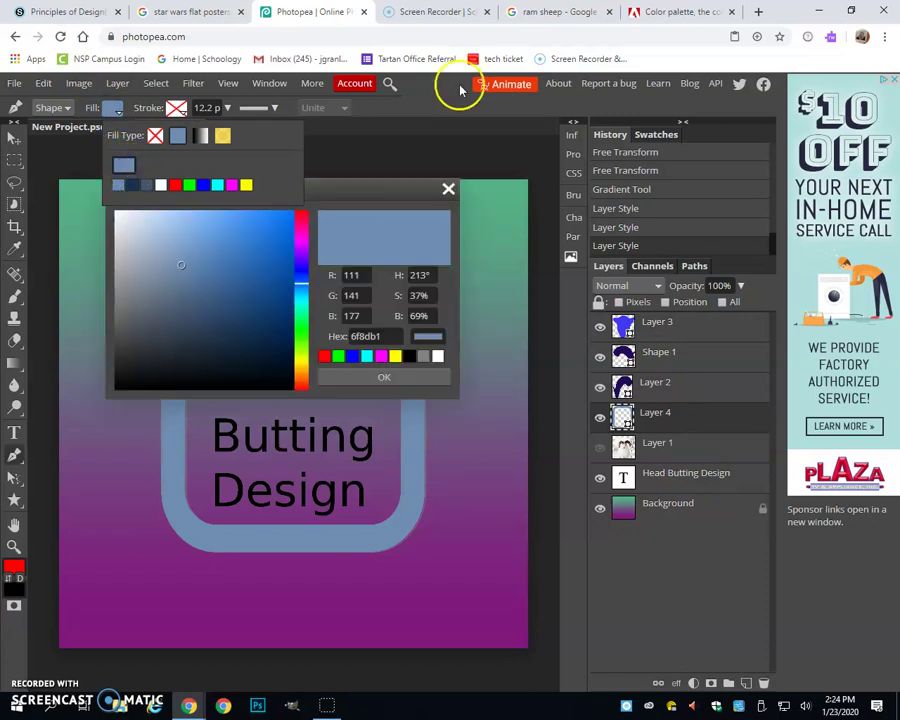
left_click(672, 11)
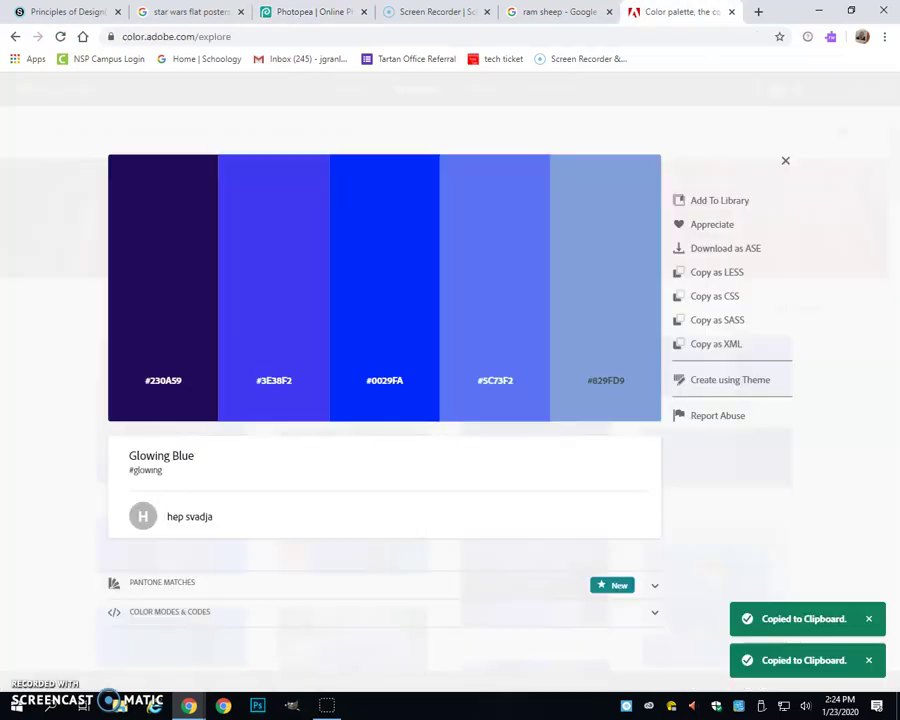
left_click(492, 383)
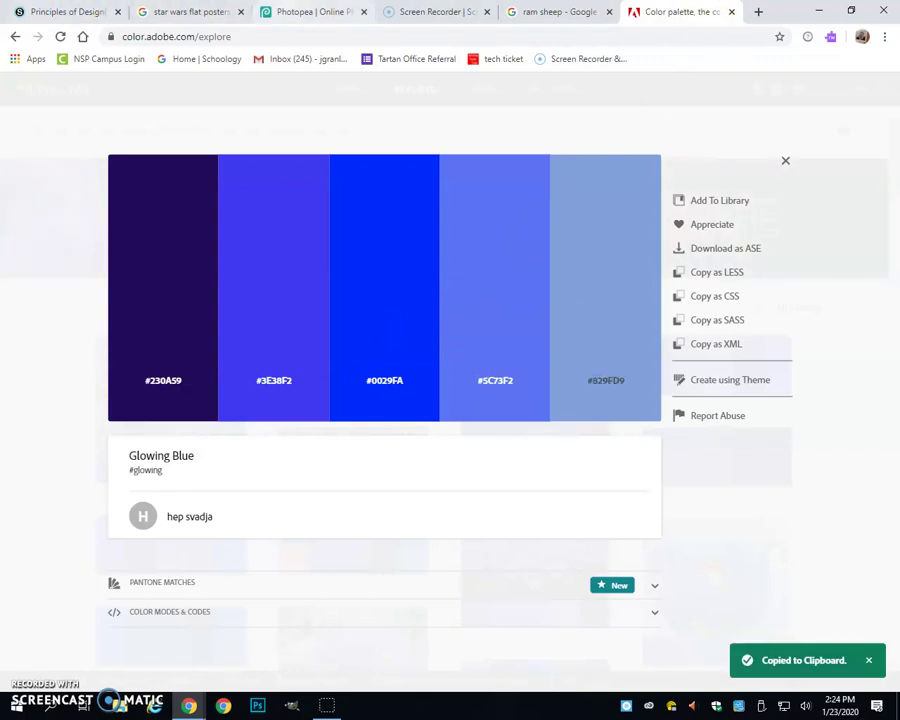
left_click(300, 12)
left_click(372, 336)
key("ctrl+v")
left_click(412, 377)
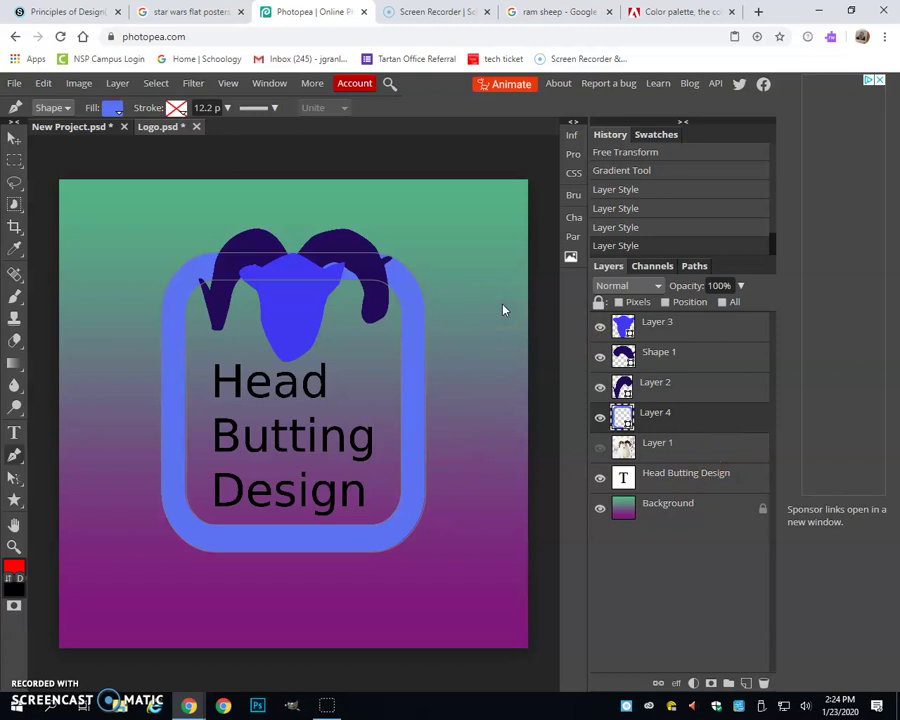
- Duplicate the rounded frame on Layer 4 and offset the copy slightly down and to the left of the original
left_click(700, 477)
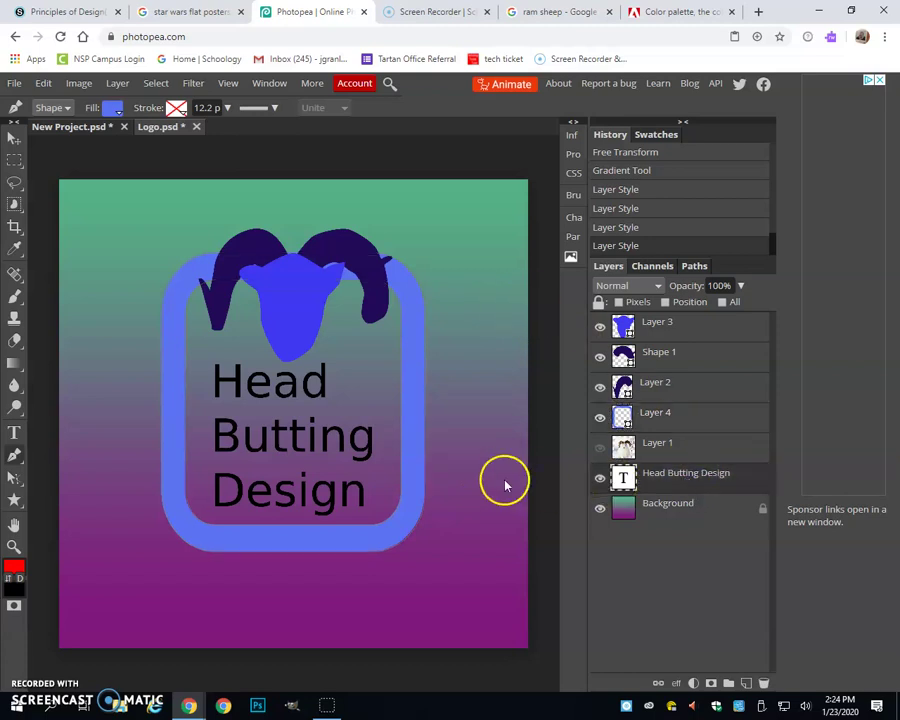
left_click(655, 420)
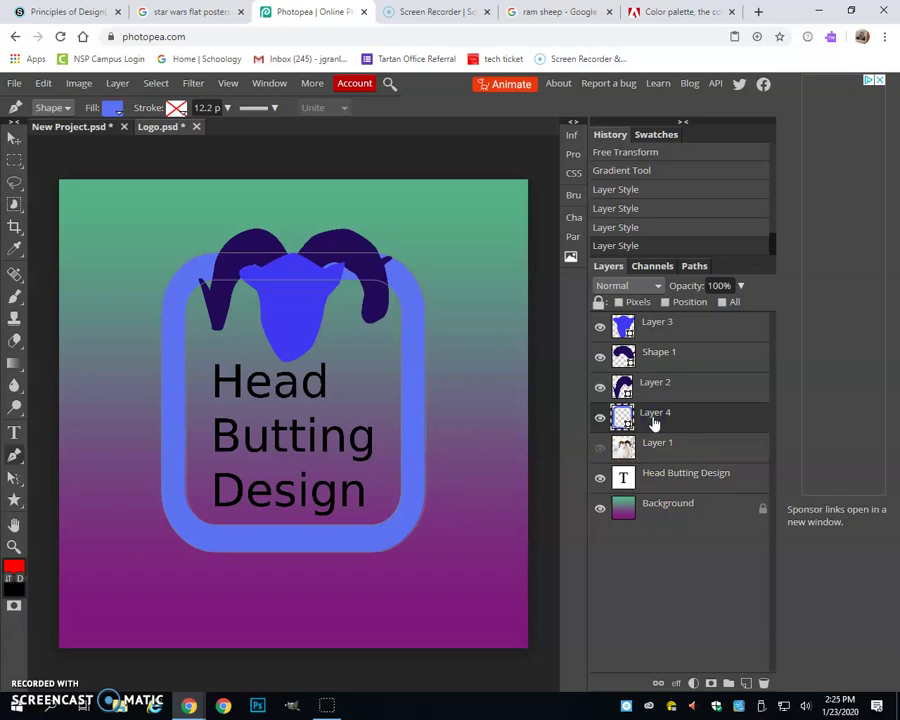
key("ctrl+j")
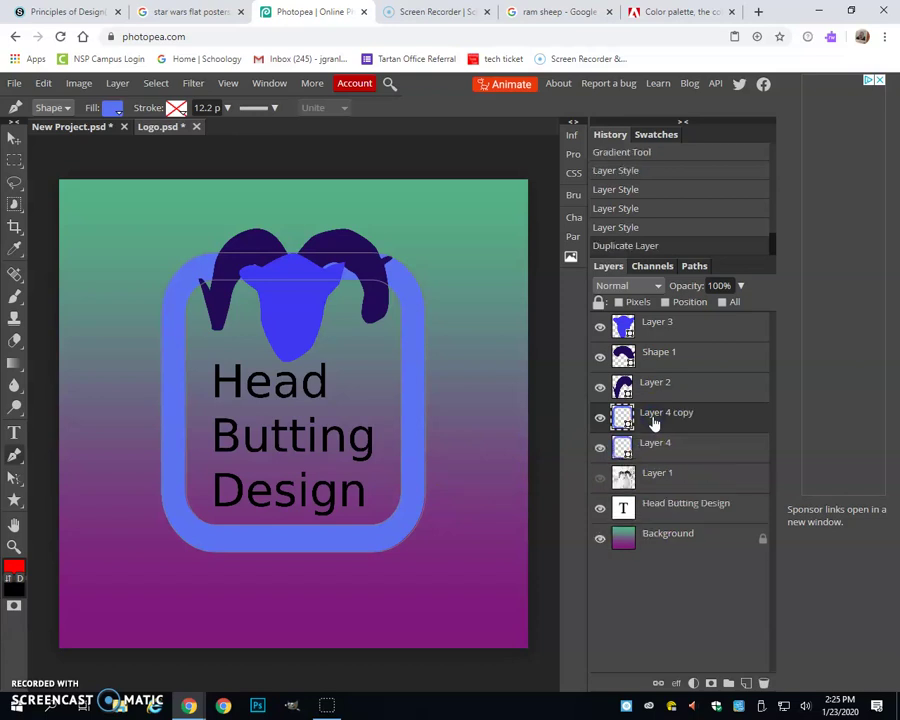
left_click(410, 372)
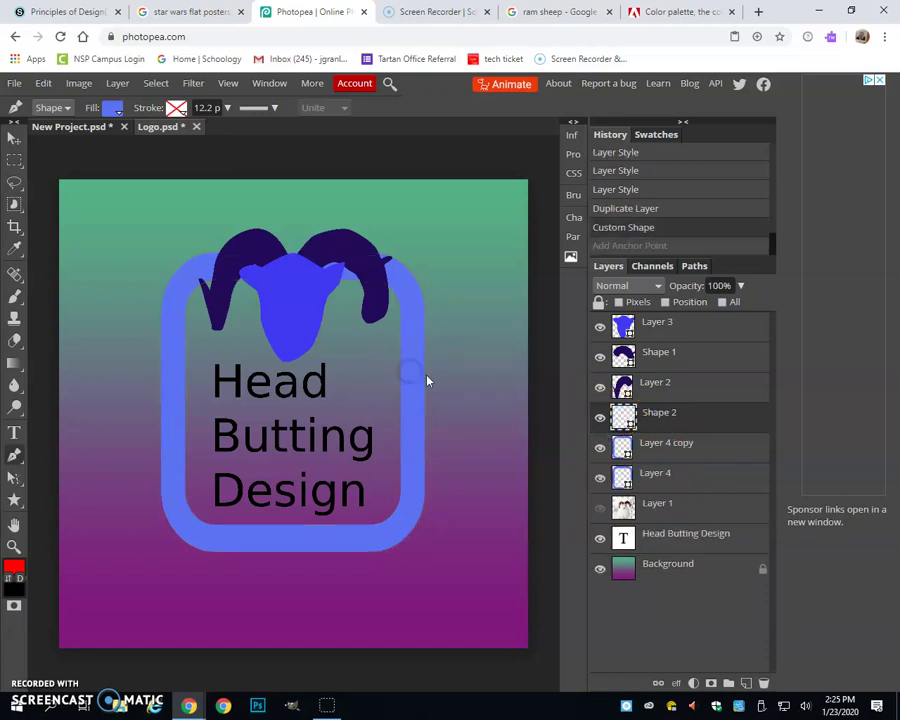
left_click(14, 138)
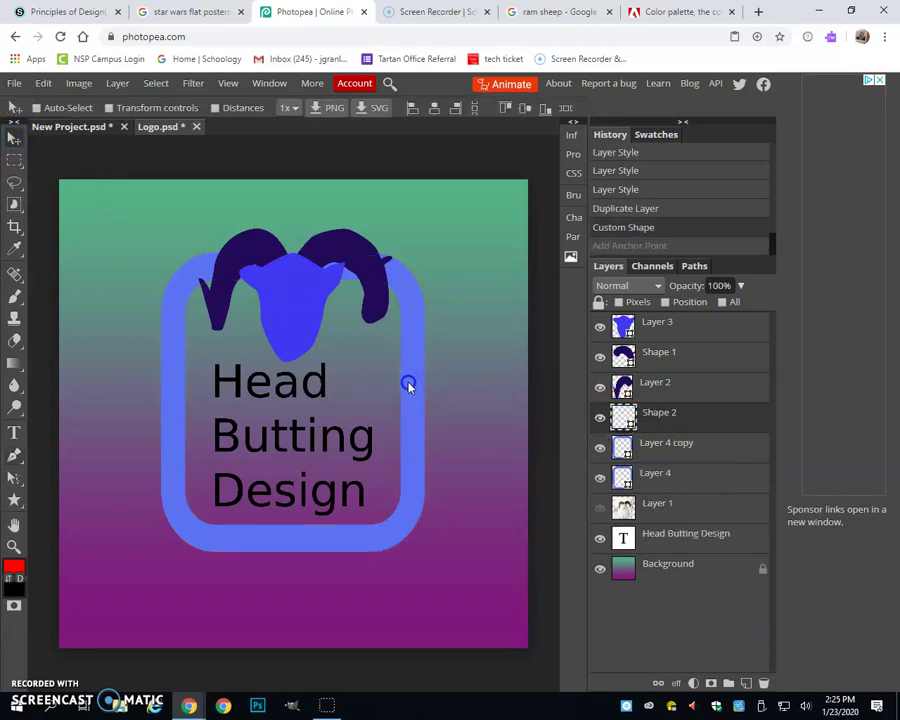
left_click(645, 446)
left_click_drag(416, 384, 398, 410)
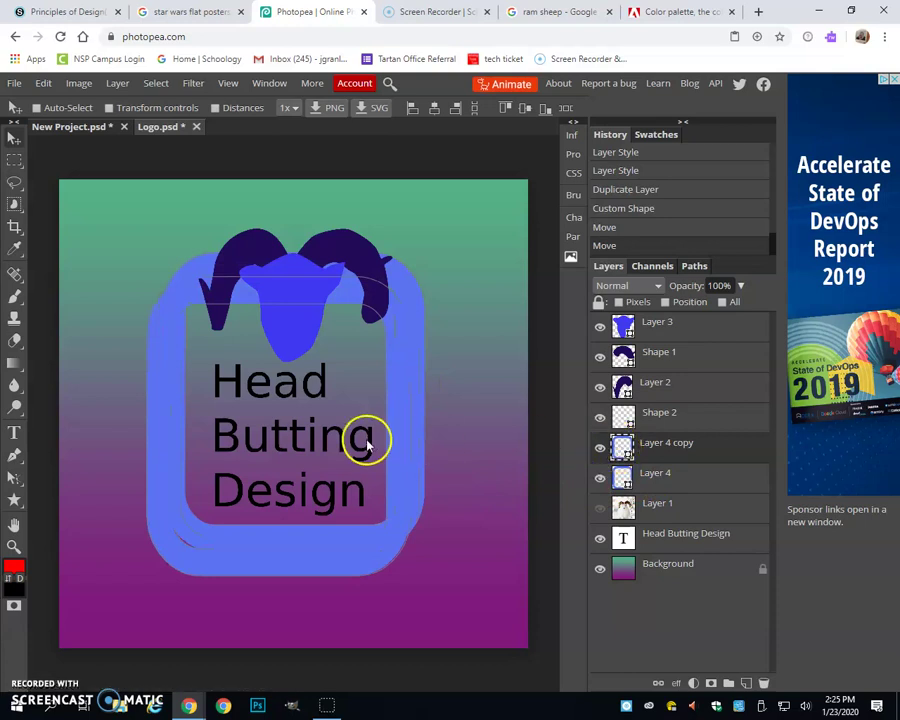
left_click_drag(394, 414, 402, 404)
- Rasterize the frame copy and recolour it with Levels, lowering the Red channel's output white to about 104 and darkening its midtones
right_click(686, 447)
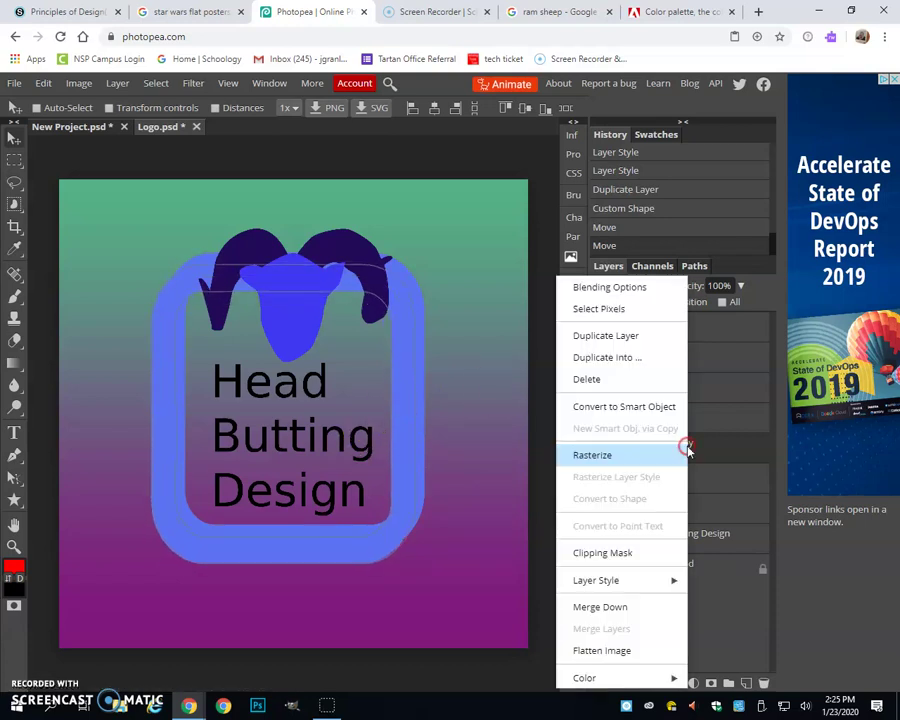
left_click(635, 455)
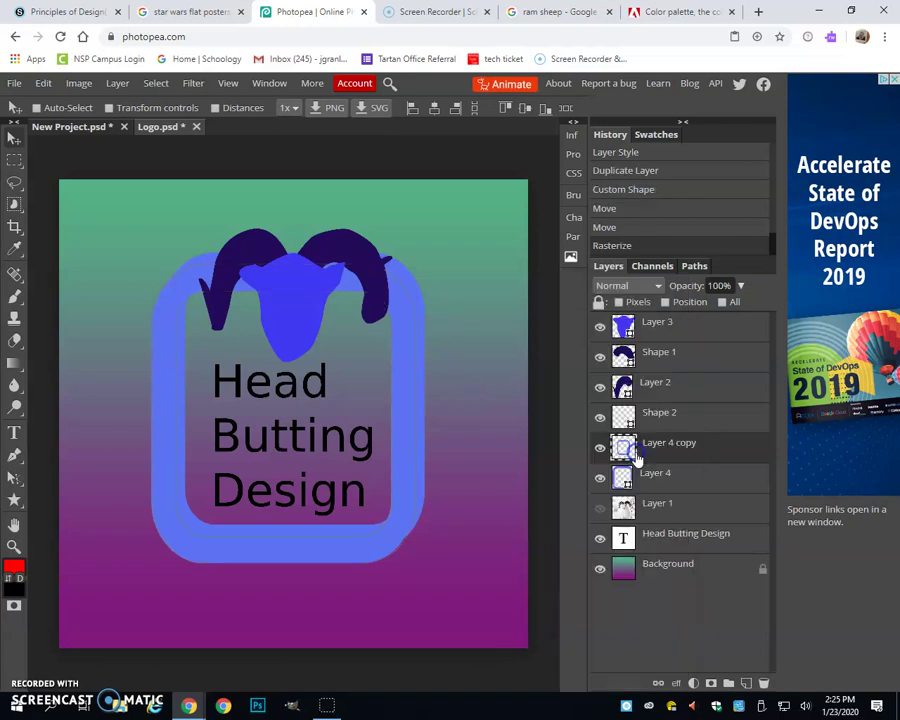
left_click(79, 84)
mouse_move(206, 108)
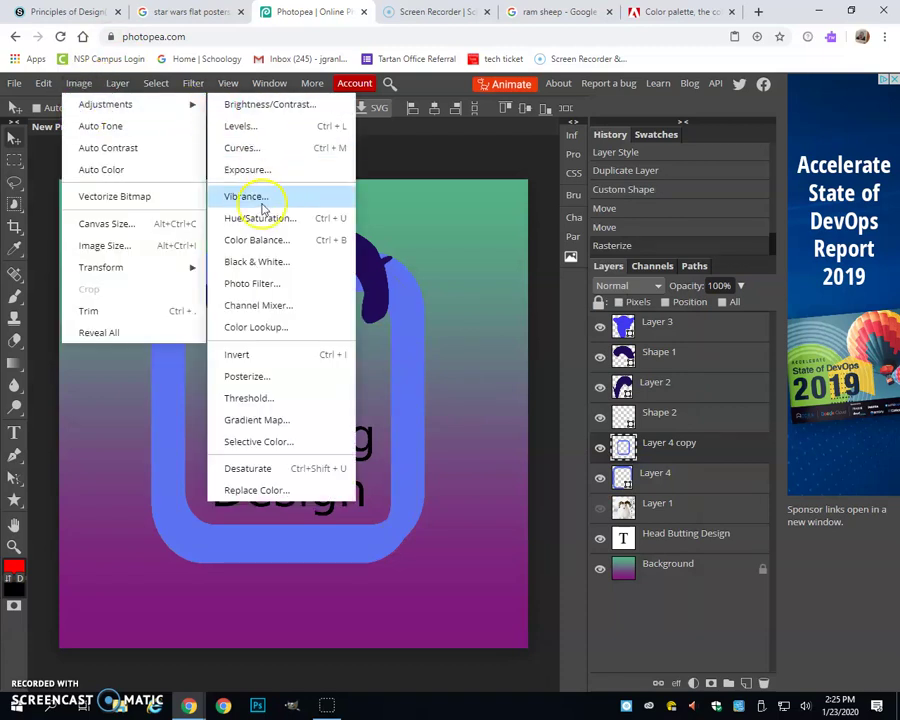
left_click(256, 126)
left_click_drag(251, 191, 613, 181)
left_click_drag(476, 346, 459, 357)
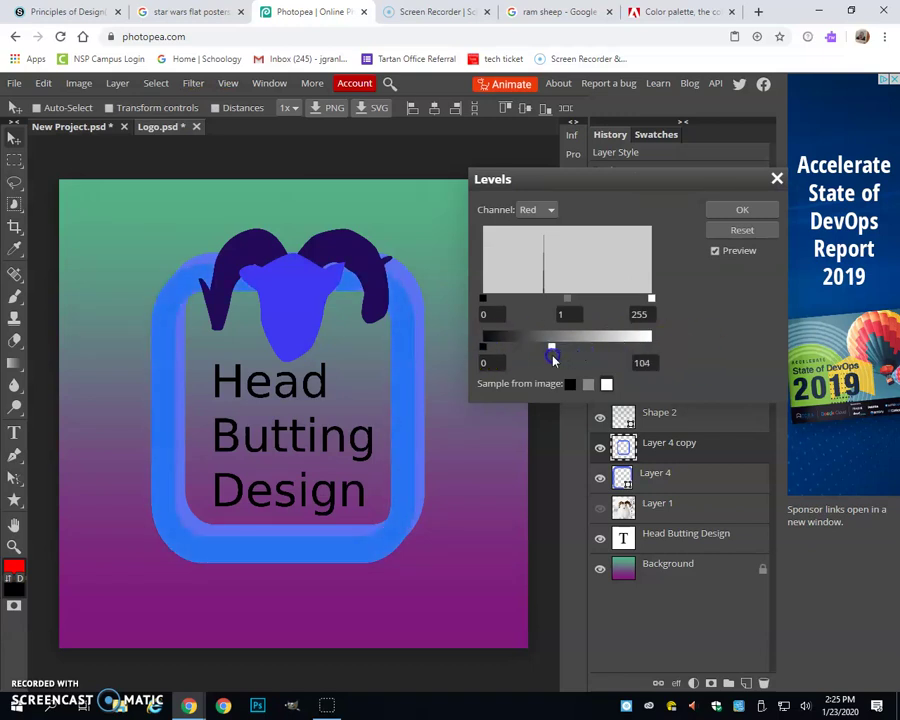
left_click_drag(568, 302, 604, 308)
left_click(734, 214)
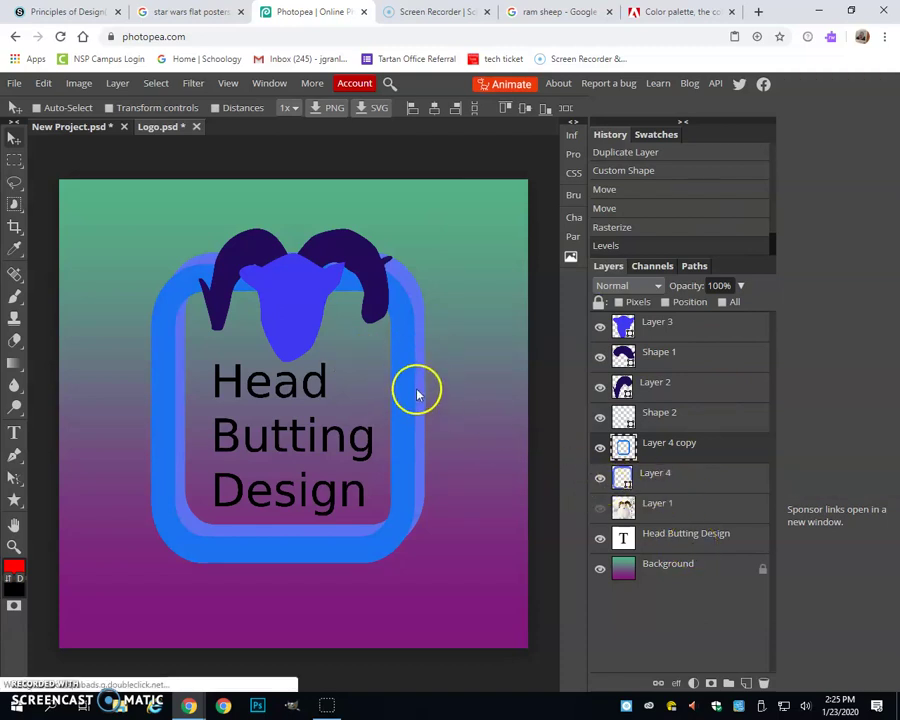
- Rasterize the ram head on Layer 3 and both horns on Shape 1 and Layer 2, and merge the three into one layer
left_click(724, 328)
left_click(727, 366)
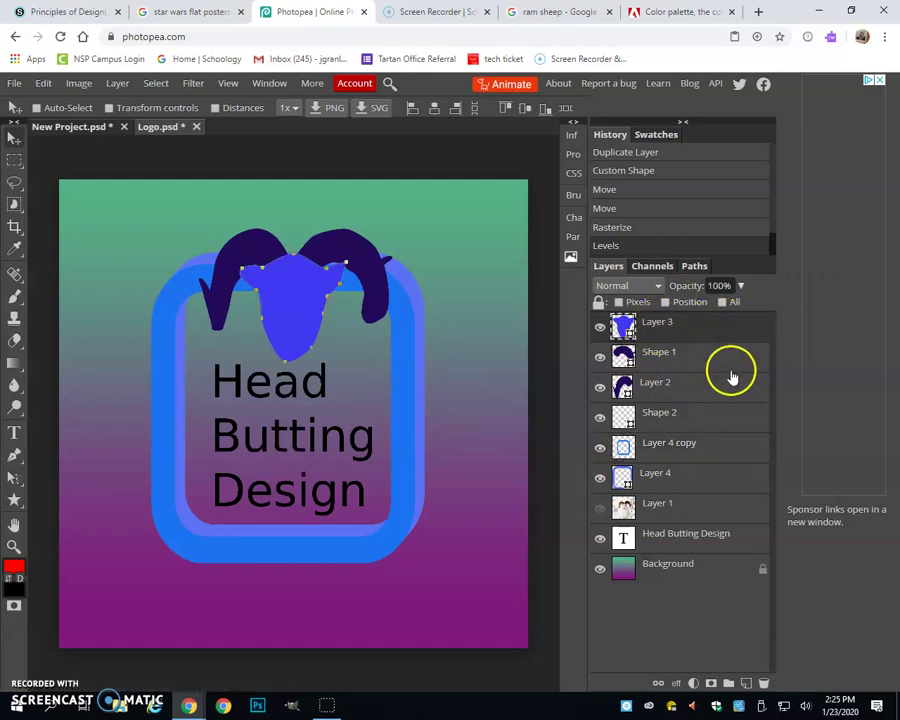
left_click(703, 388)
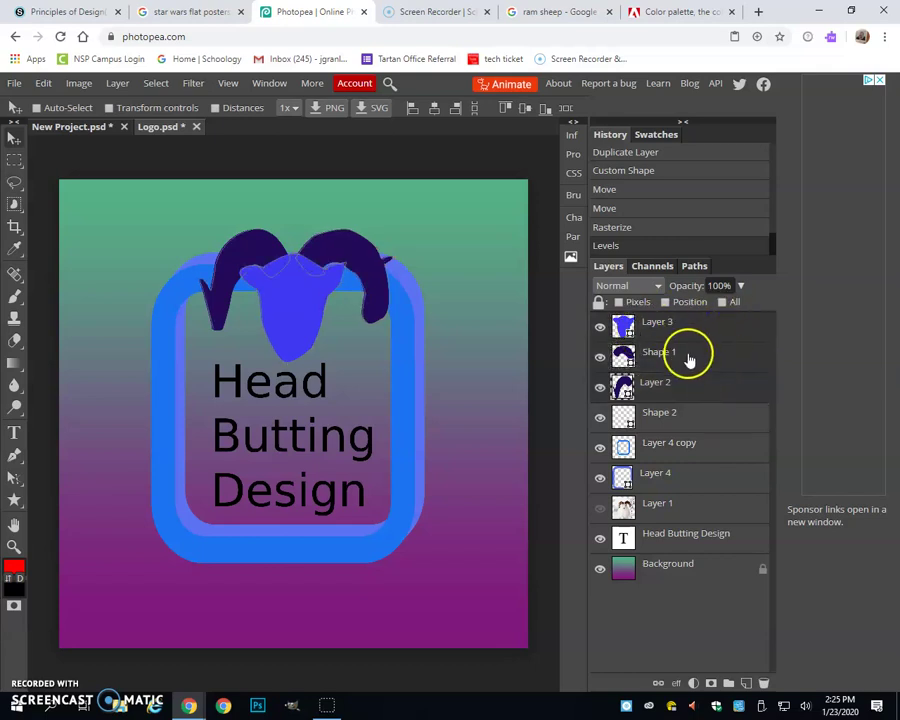
right_click(698, 356)
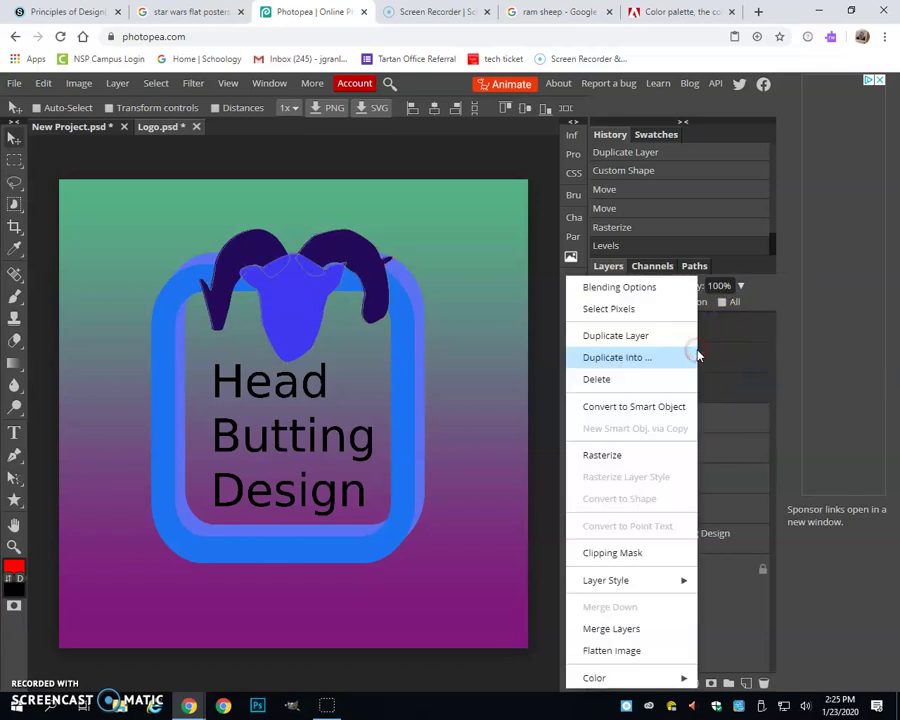
left_click(634, 454)
right_click(710, 345)
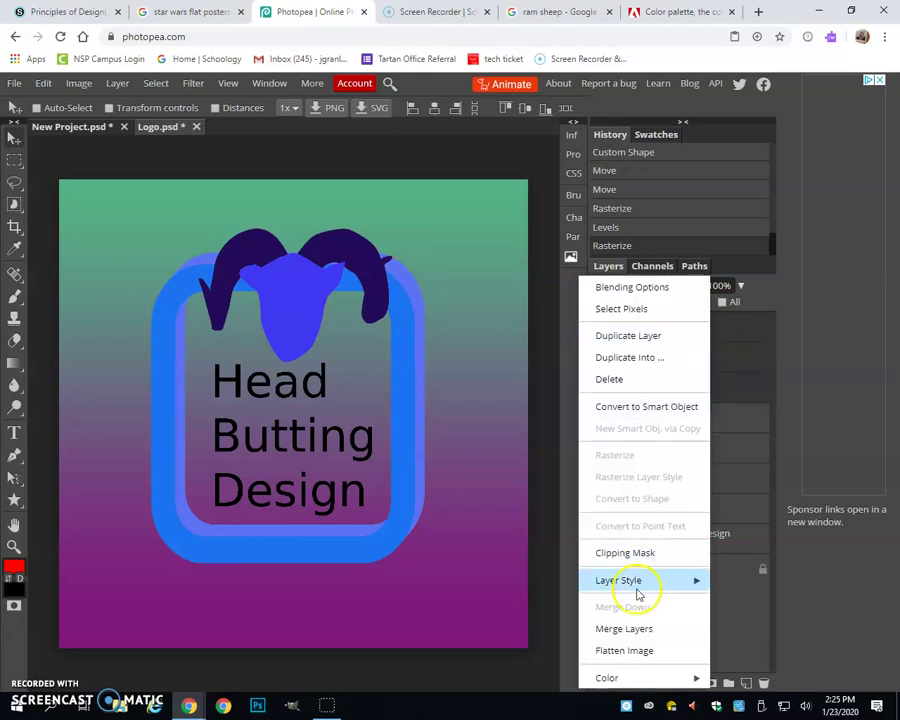
left_click(639, 628)
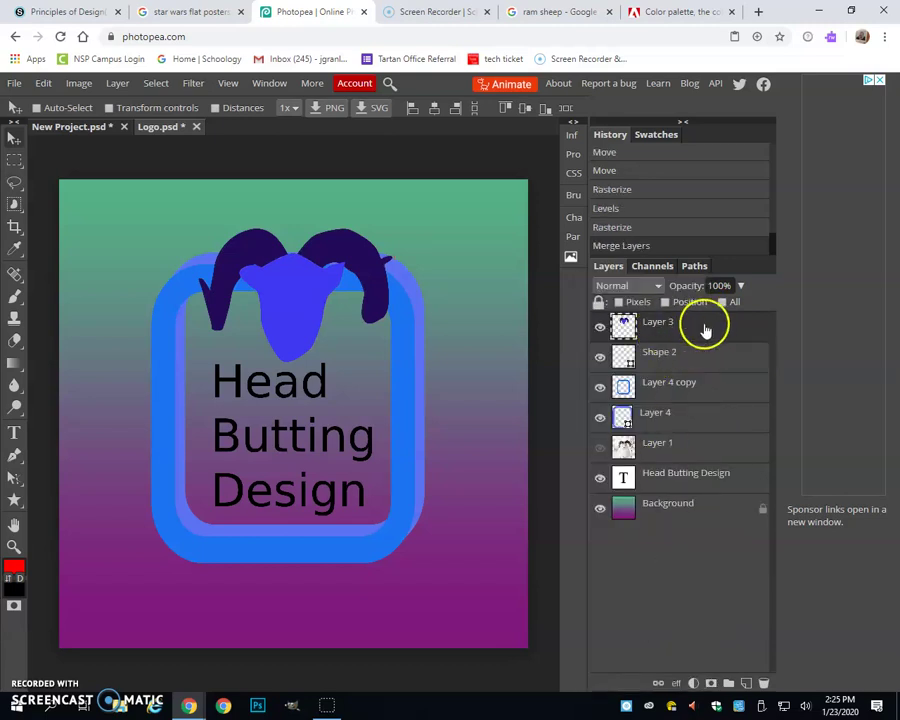
- Duplicate the merged ram layer and offset the copy slightly down and to the left of the original
key("ctrl+j")
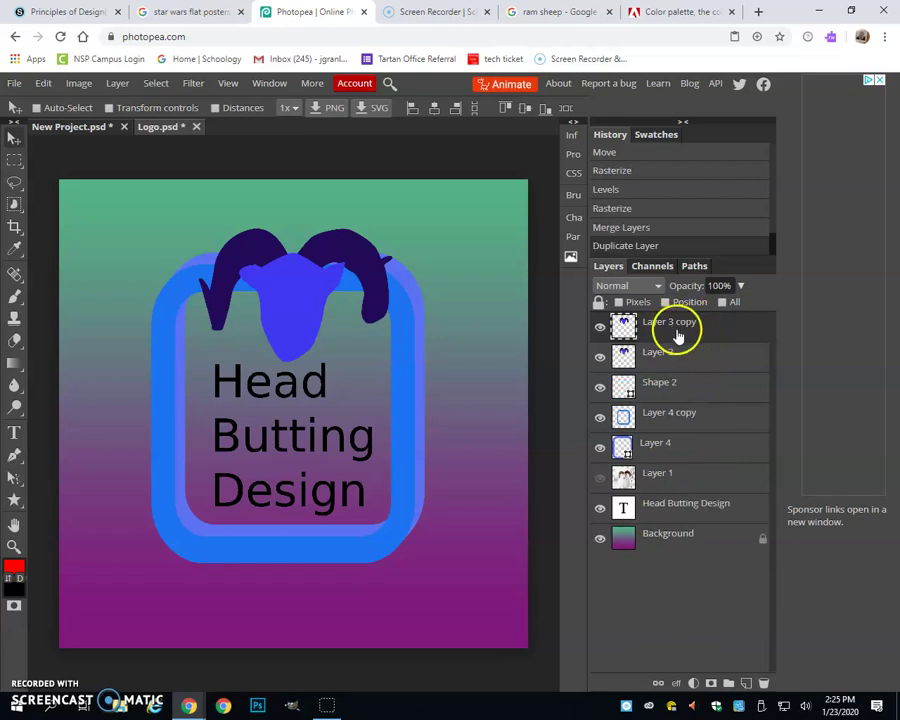
left_click_drag(288, 292, 292, 313)
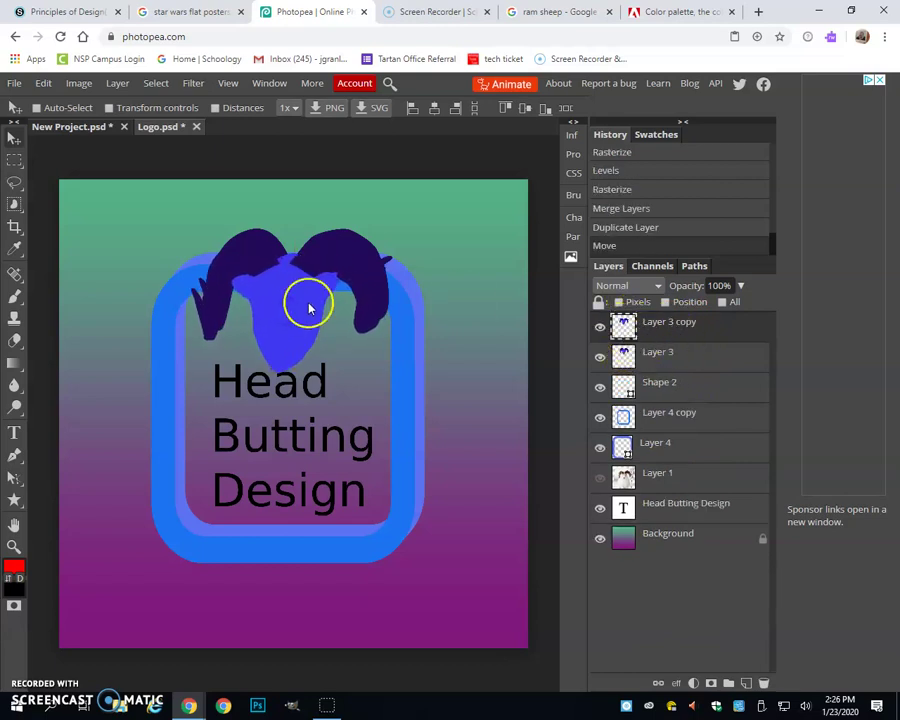
- Recolour the ram copy with Levels, raising the Red channel's input black to about 142
left_click(79, 85)
mouse_move(199, 111)
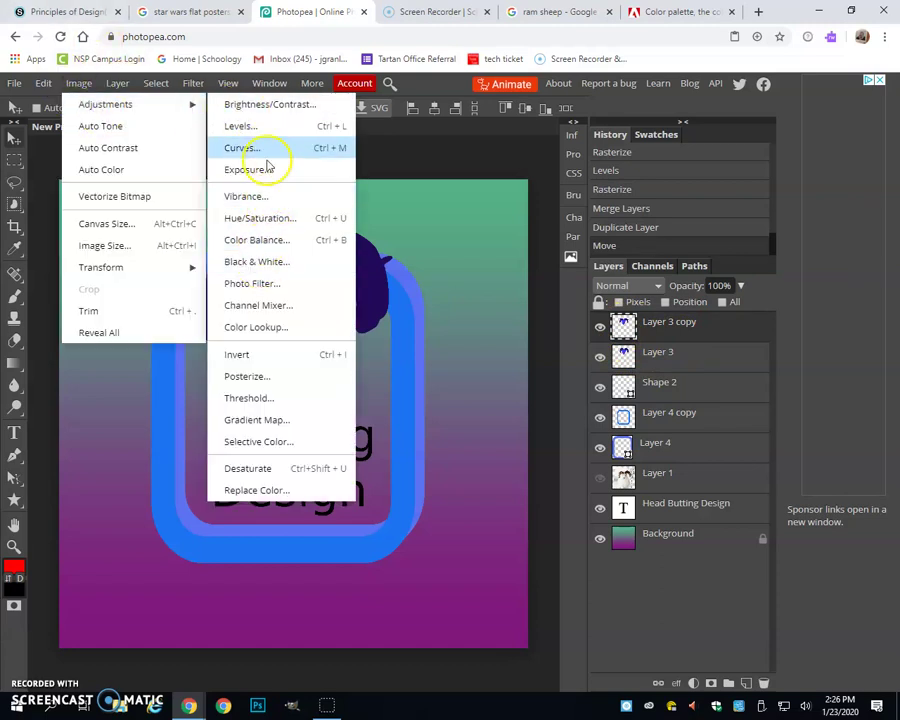
left_click(264, 127)
left_click_drag(262, 189, 626, 173)
left_click_drag(598, 299, 654, 297)
left_click_drag(486, 296, 581, 297)
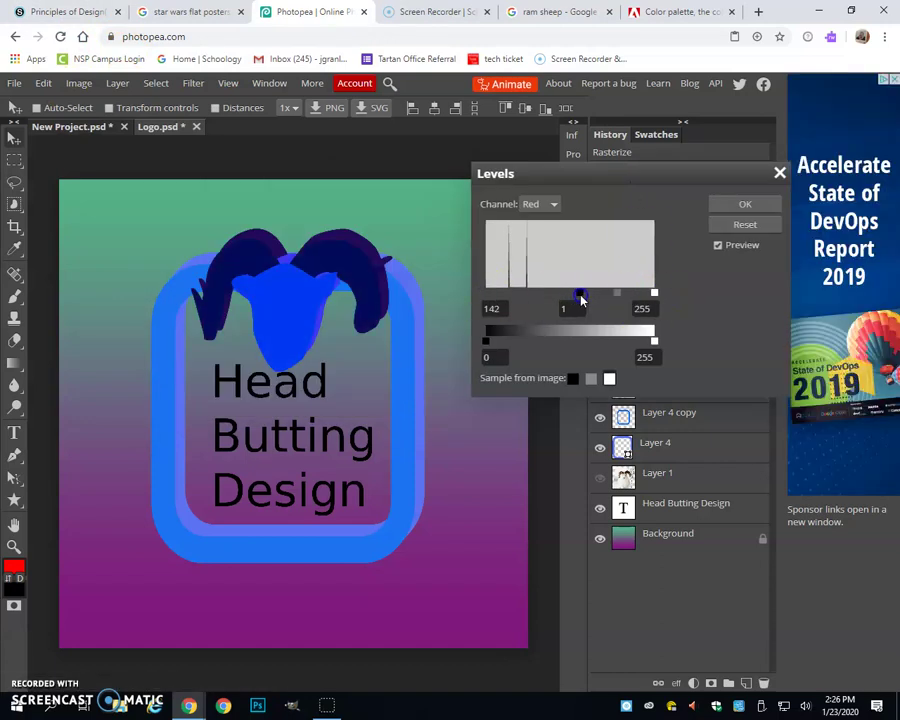
left_click(740, 204)
- Place the ram copy beneath the original ram in the layer order and nudge it closer to the original
left_click_drag(684, 333, 612, 370)
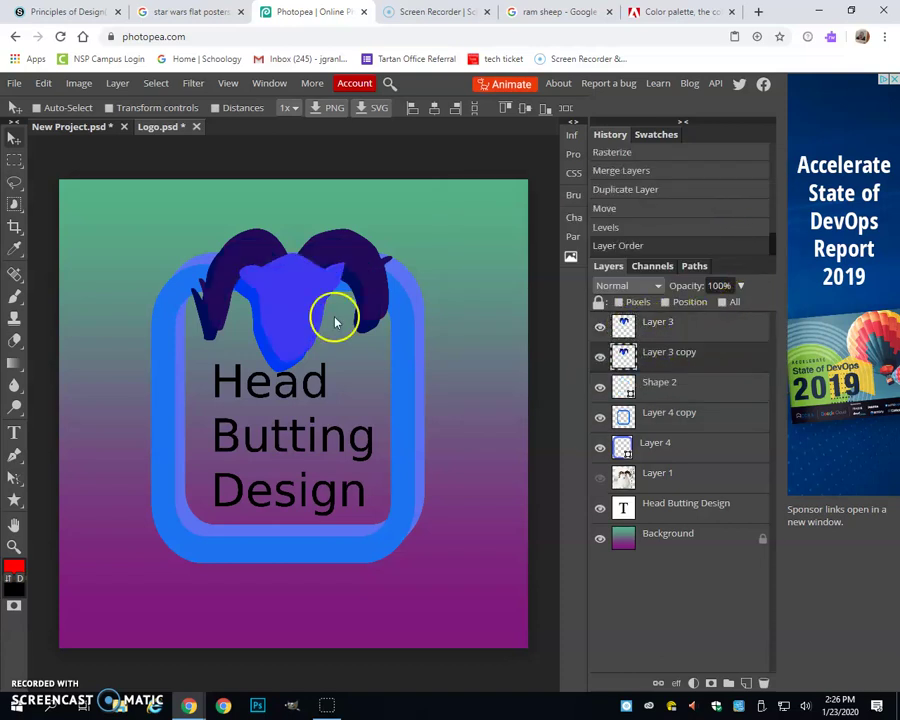
left_click(262, 343)
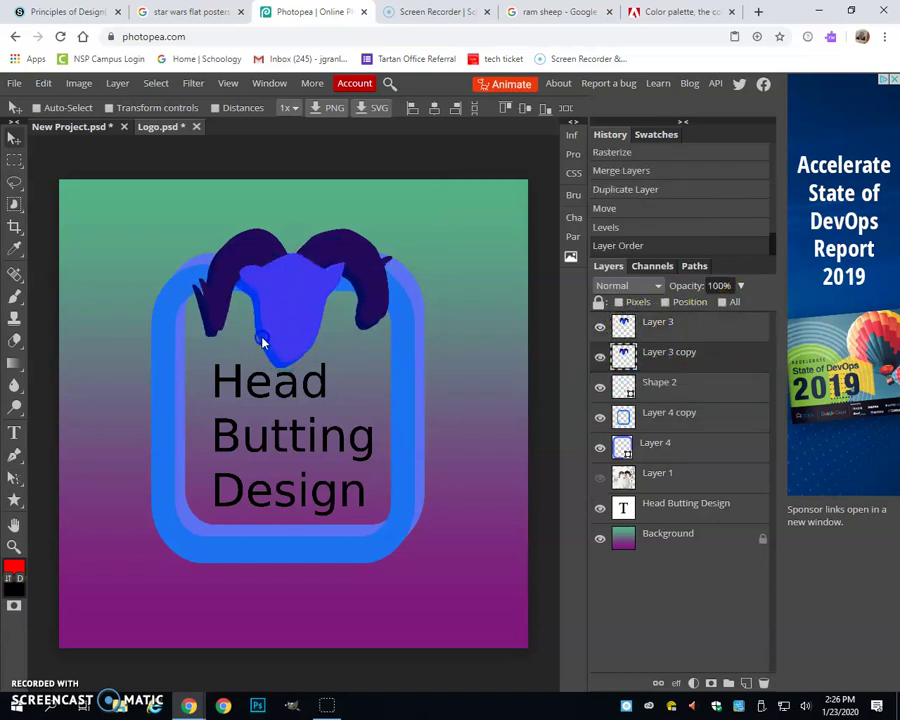
left_click_drag(262, 343, 262, 342)
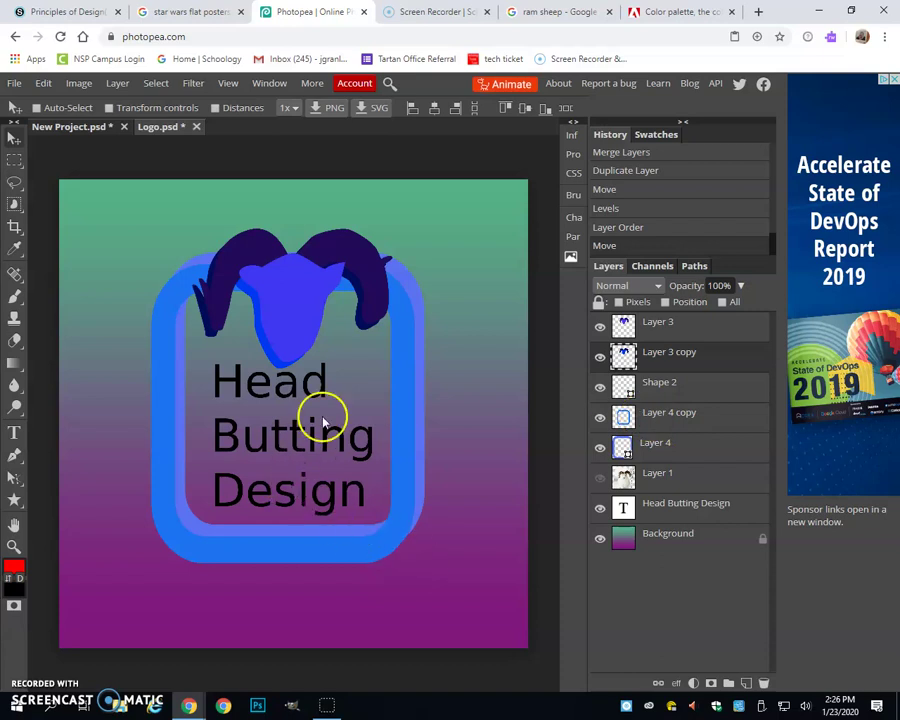
- Duplicate the Head Butting Design text layer, rasterize the copy and open Levels for it
left_click(703, 506)
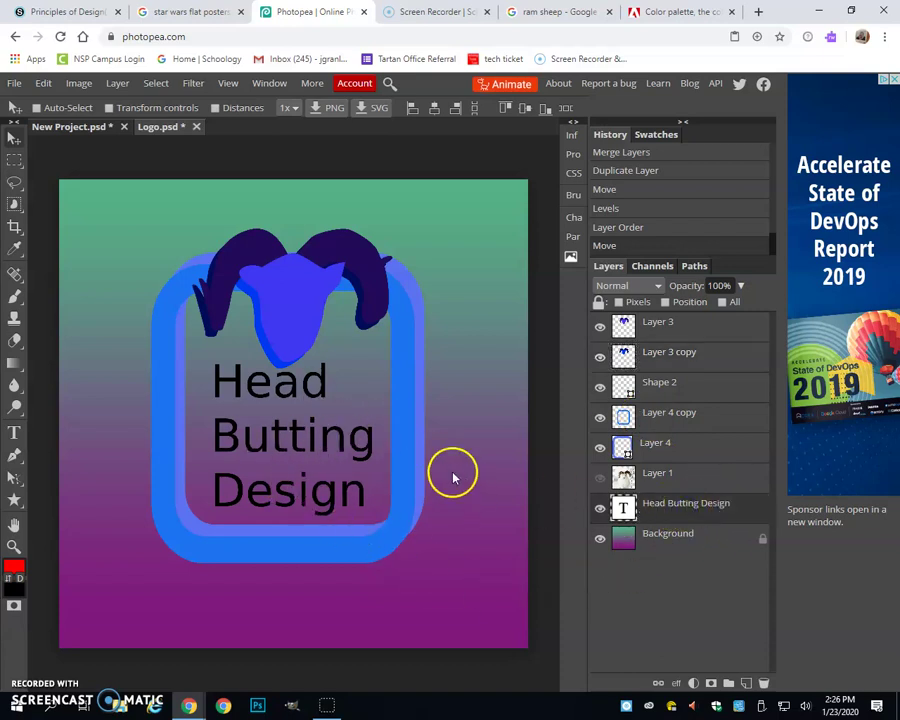
key("ctrl+j")
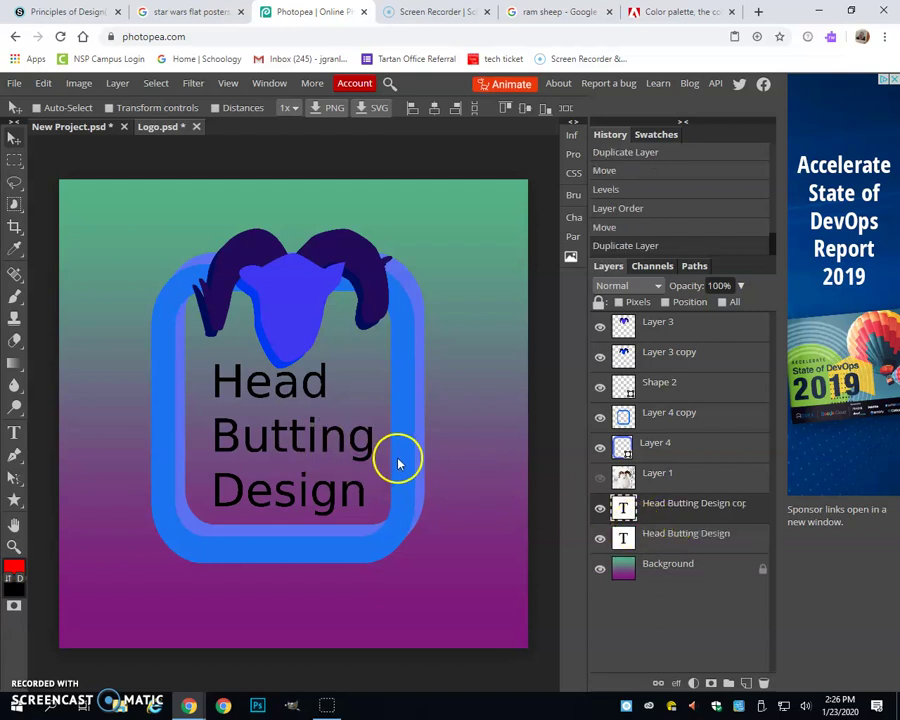
key("ctrl+l")
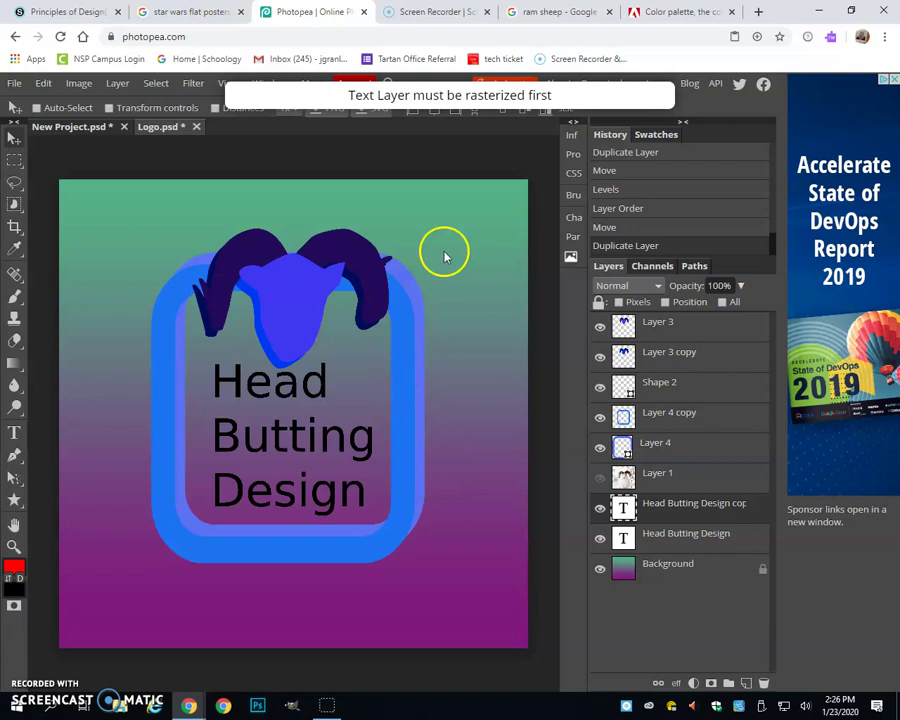
right_click(669, 510)
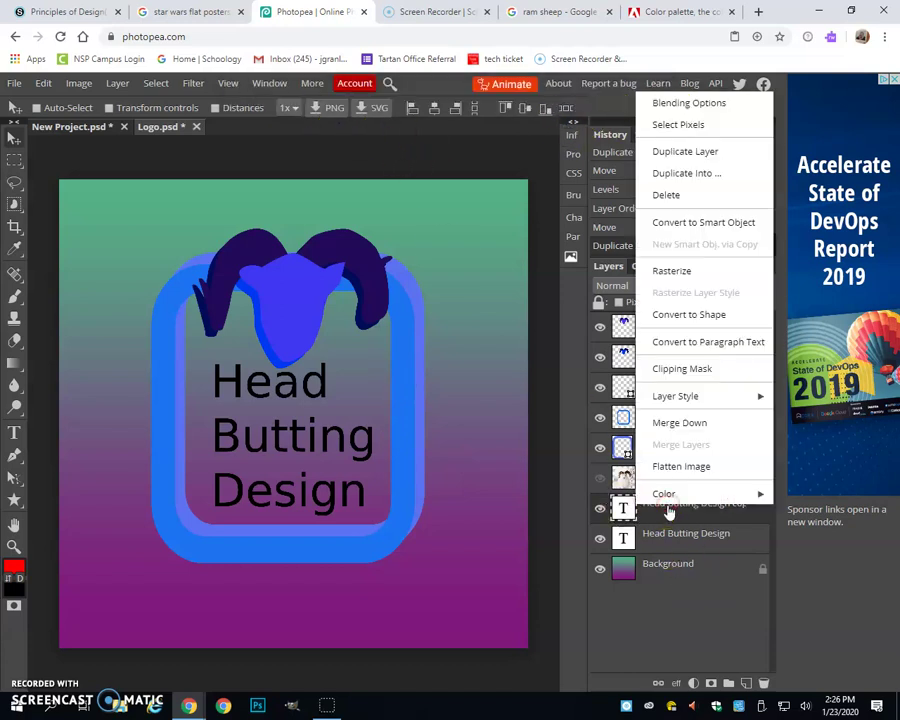
left_click(676, 270)
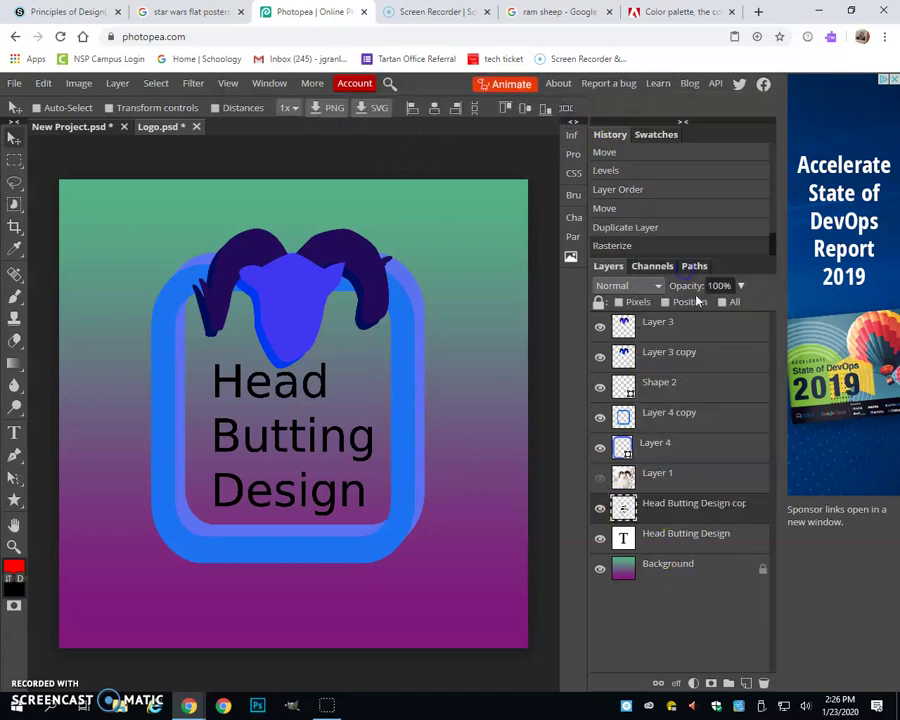
key("ctrl+l")
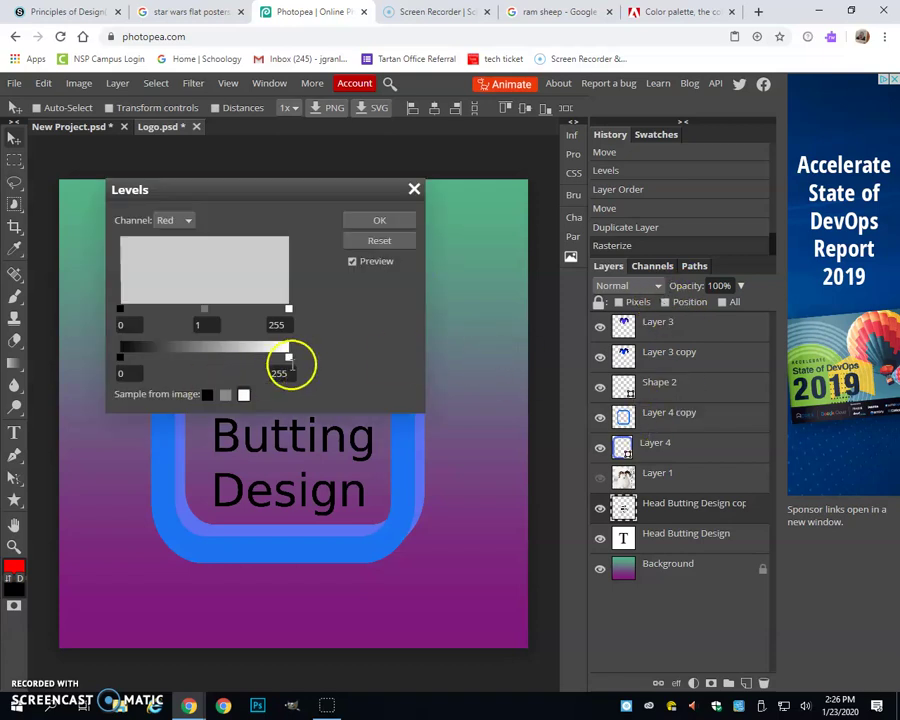
left_click_drag(287, 360, 214, 360)
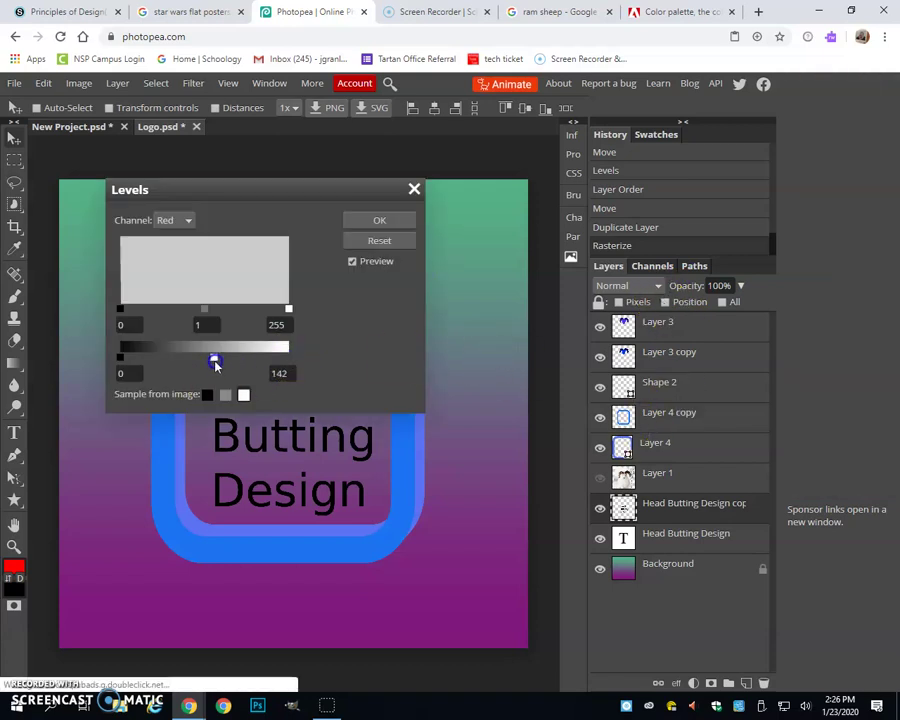
left_click(264, 313)
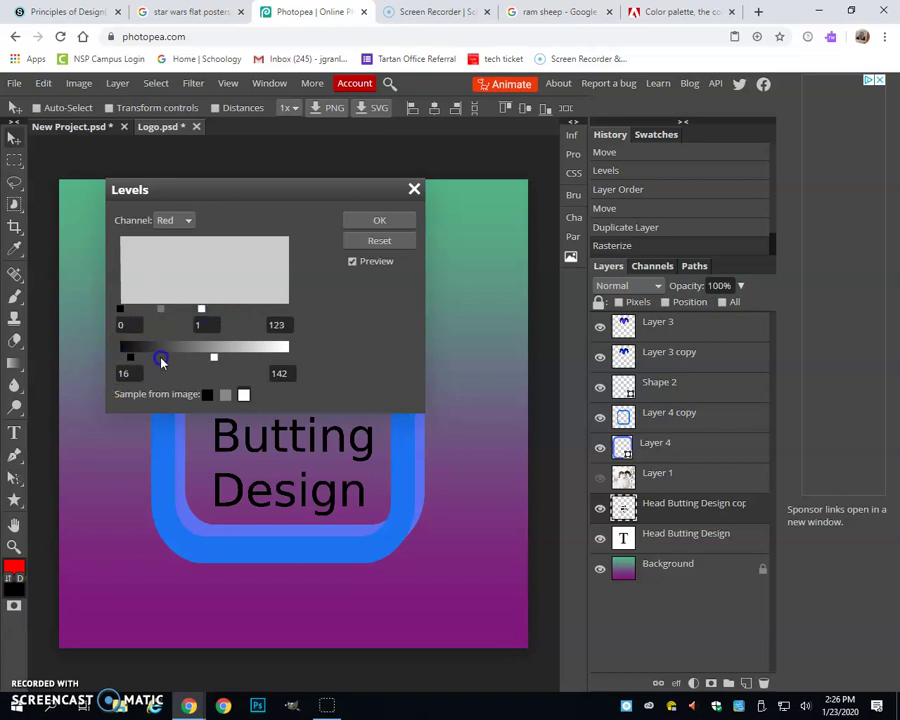
left_click_drag(162, 362, 189, 361)
- Reset the Levels settings and lighten the text copy to dark grey, raising the RGB channel's output black to 65
left_click(173, 221)
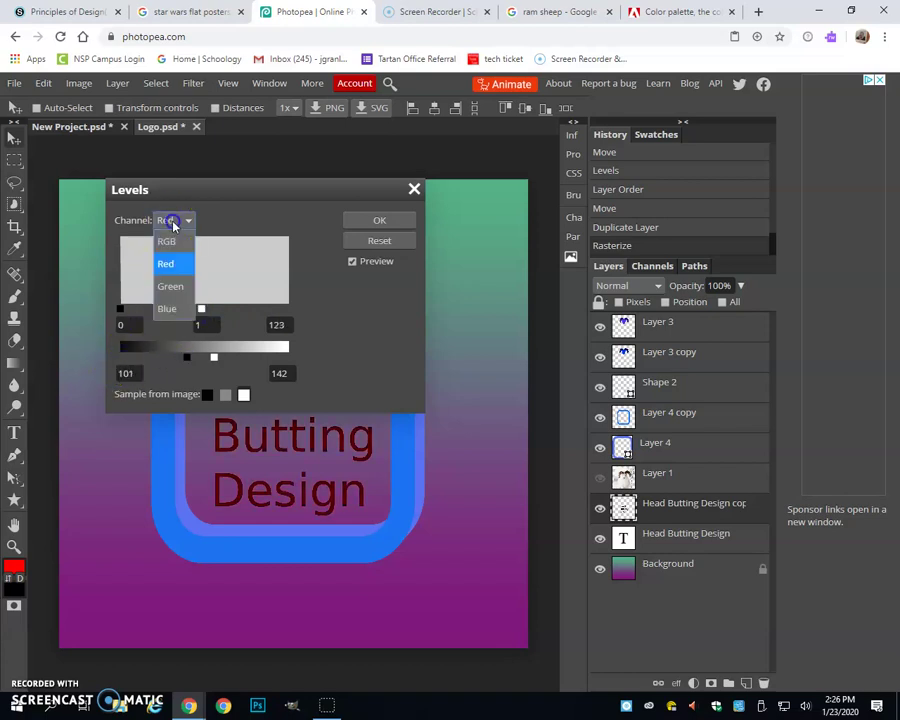
left_click(166, 241)
left_click_drag(120, 356, 166, 361)
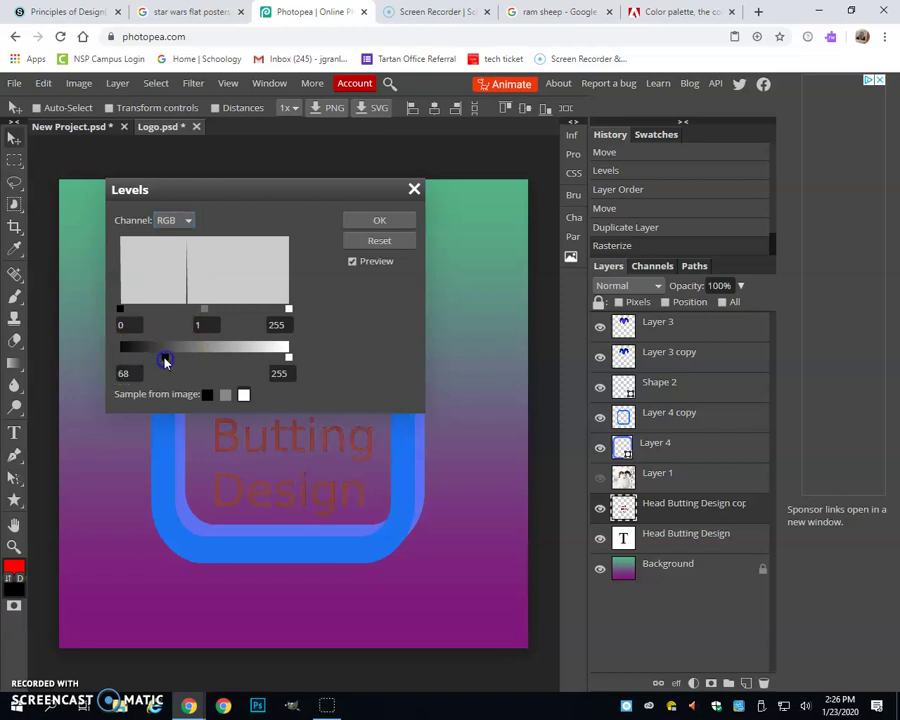
left_click(389, 241)
left_click_drag(120, 357, 162, 364)
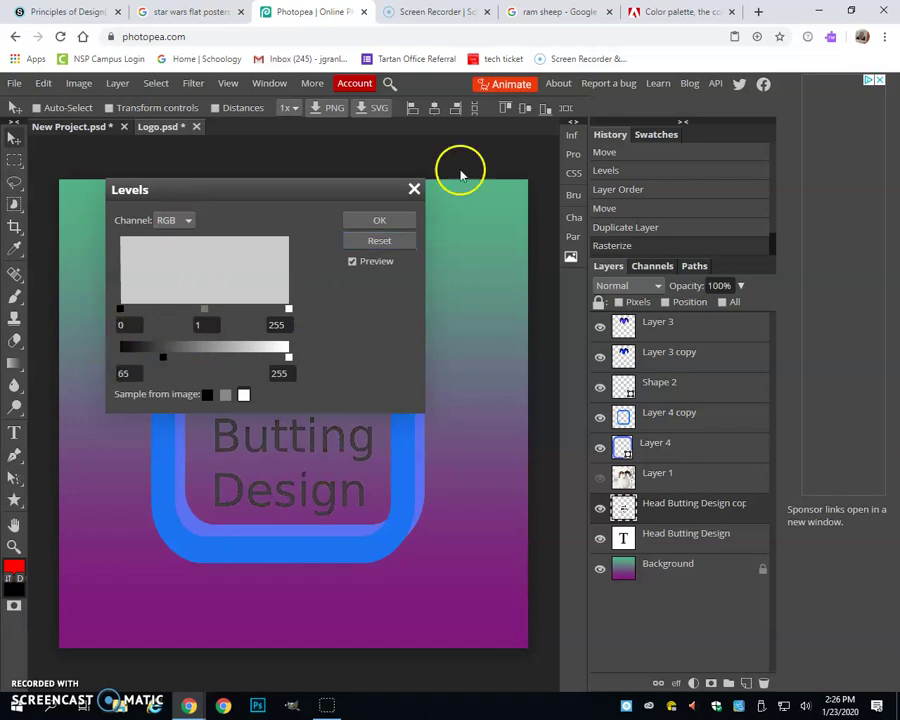
left_click(380, 220)
- Move the grey text copy beneath the original text layer and offset it slightly down and to the left as a shadow
left_click_drag(622, 510, 622, 542)
left_click_drag(298, 440, 295, 445)
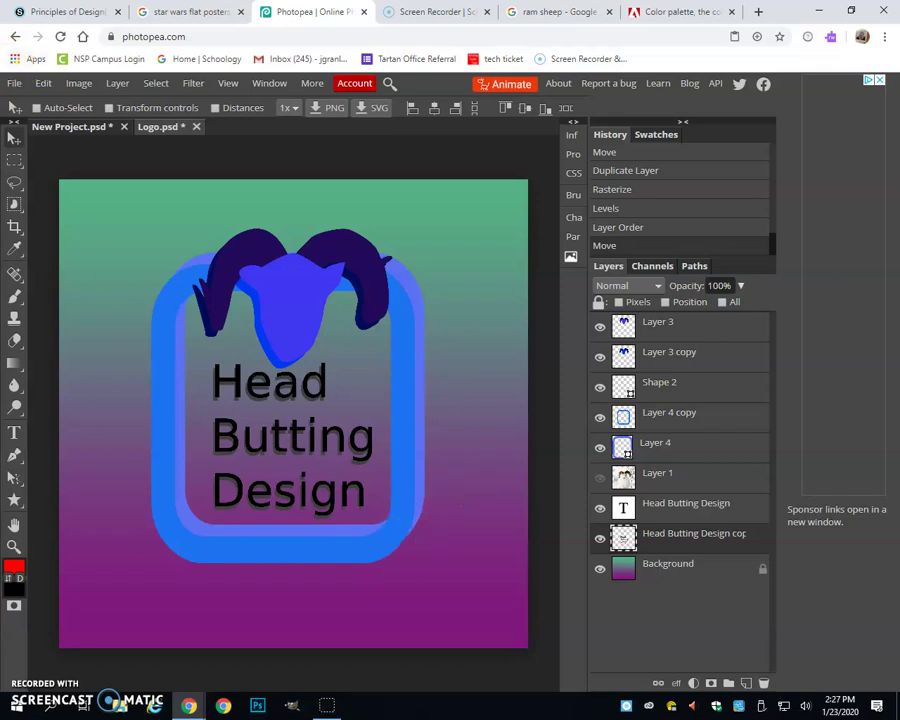
- Export the logo as a JPG at 2000 × 2000 px and 70% quality
left_click(12, 84)
mouse_move(76, 293)
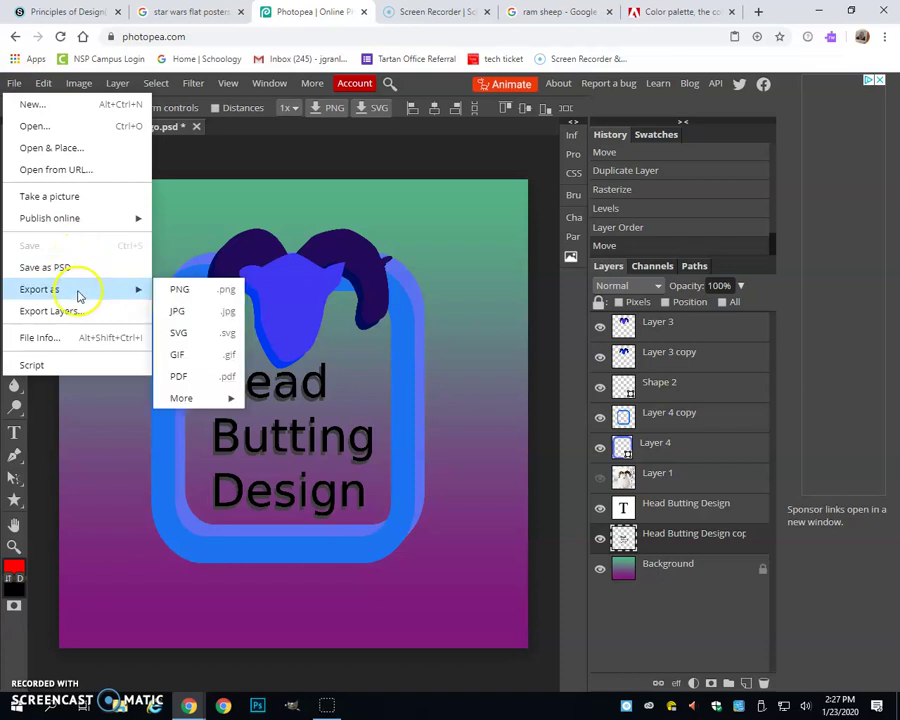
left_click(200, 316)
left_click(568, 349)
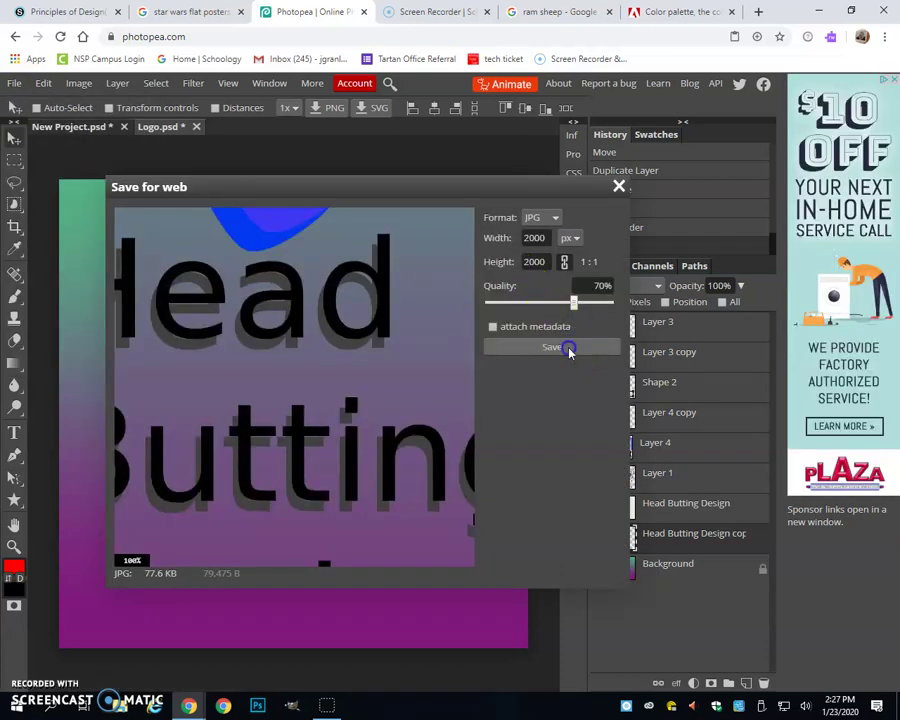